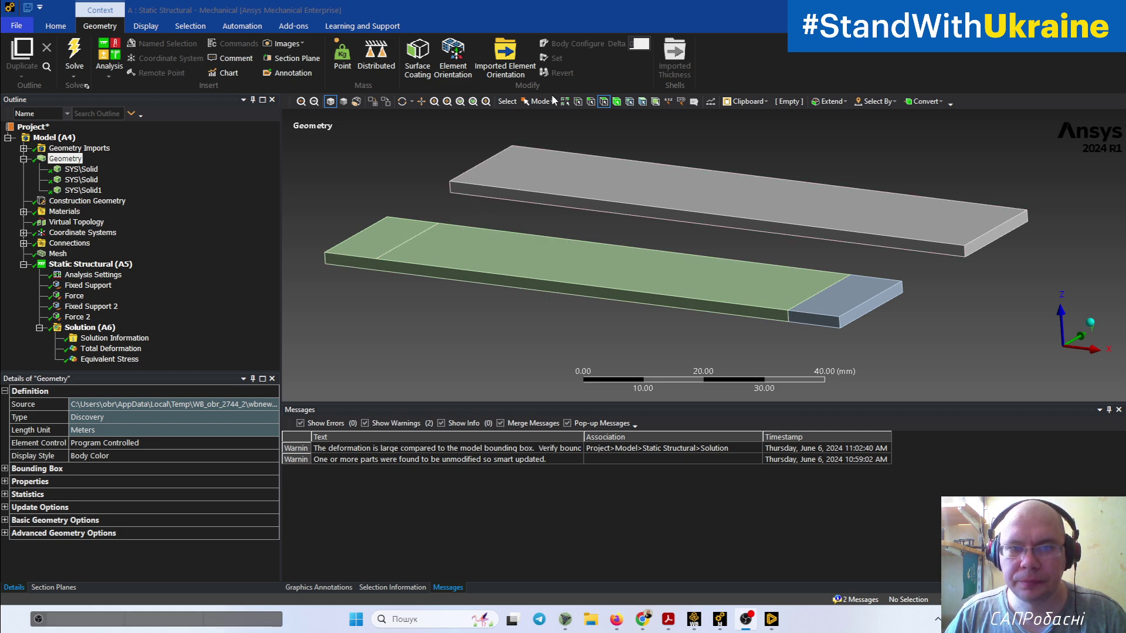
Step: Measure the upper plate's edges: 20 mm short edge, 100 mm long edge, 2 mm thickness
click(591, 101)
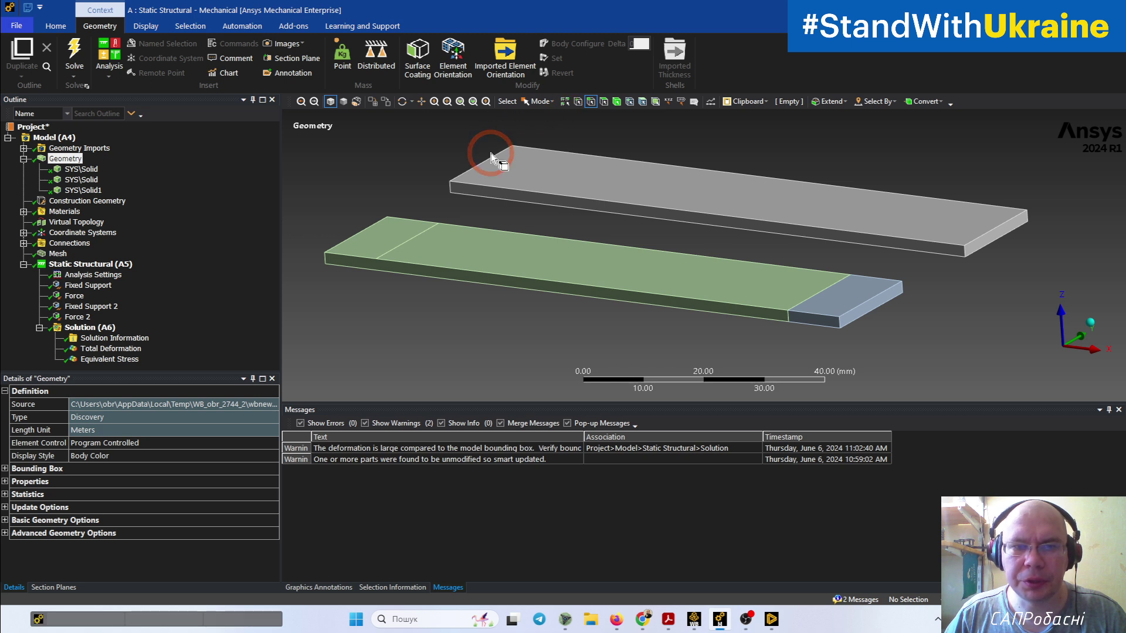
click(495, 158)
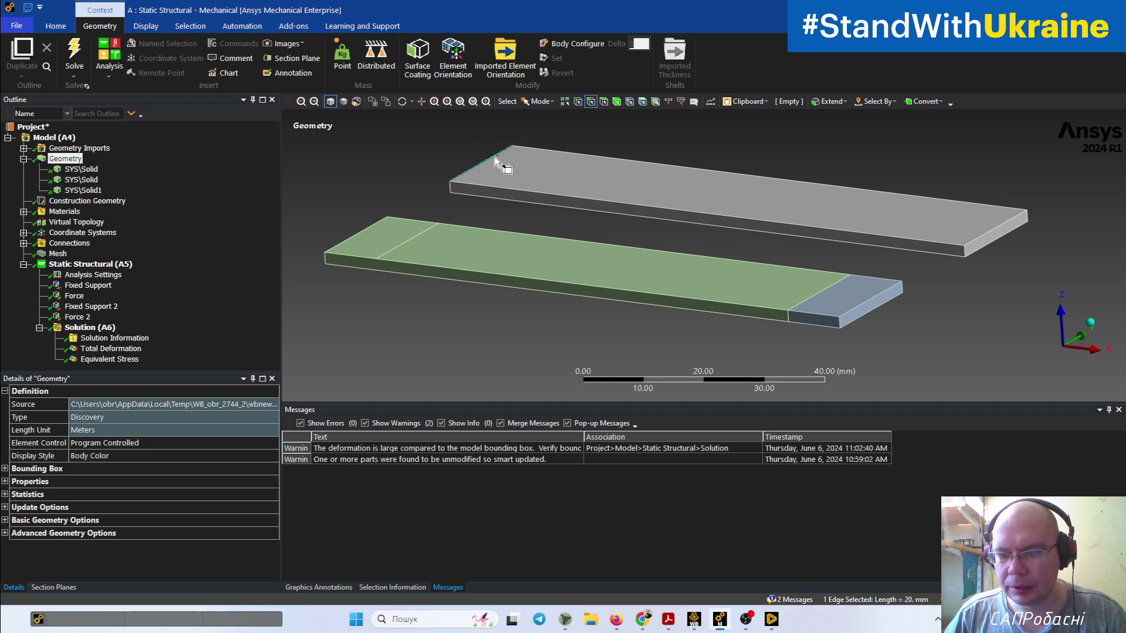
click(528, 192)
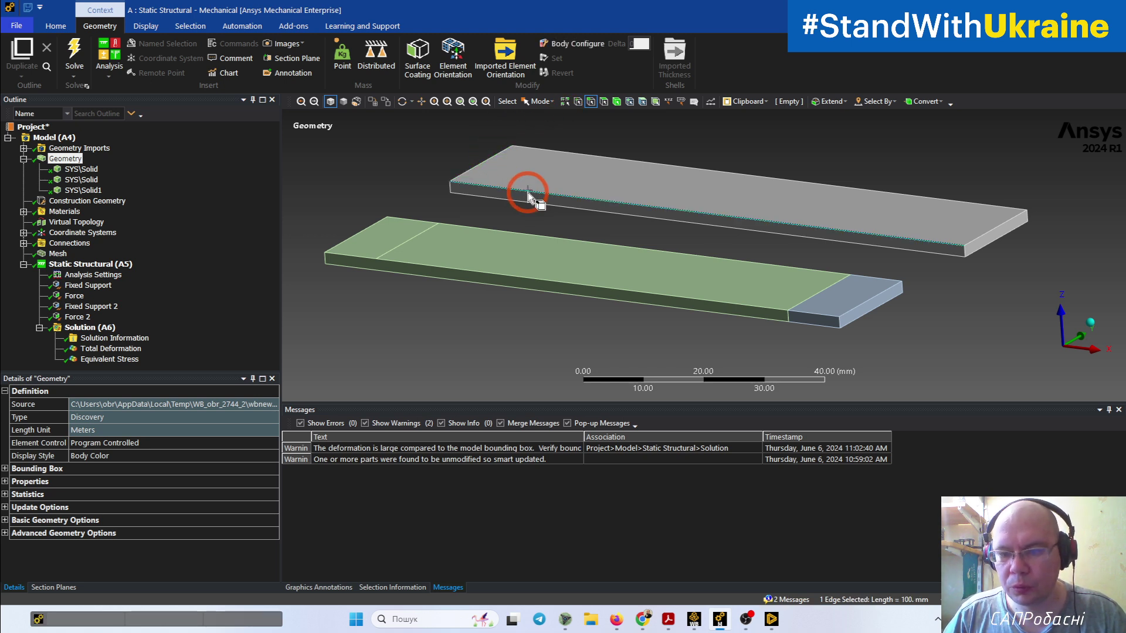
click(453, 188)
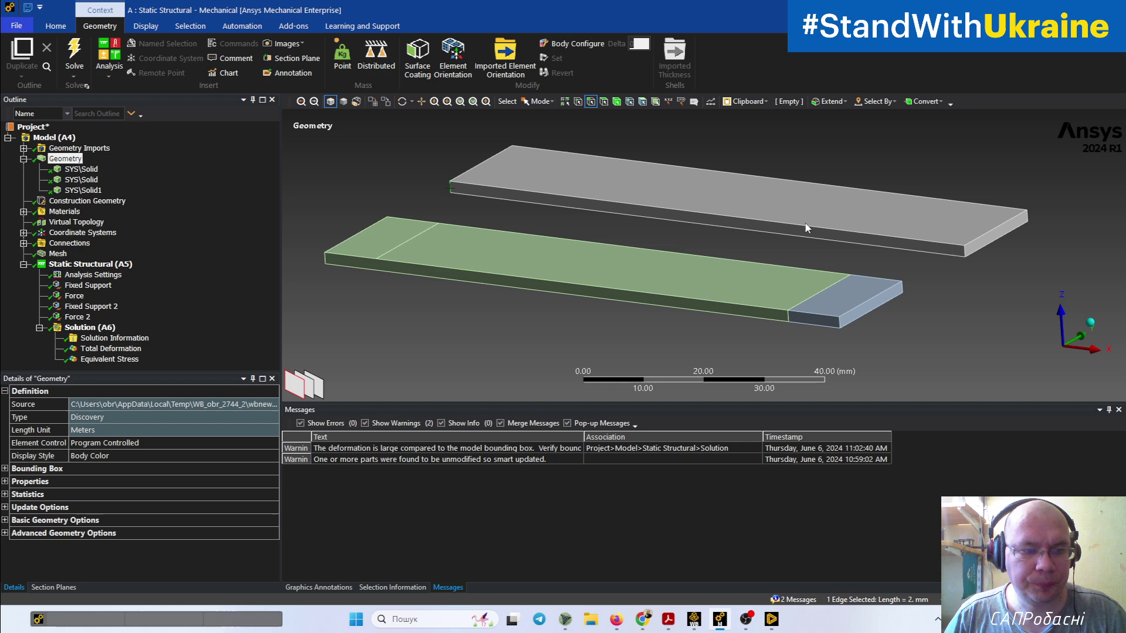
Step: Show Static Structural (A5) and inspect each plate's fixed support and 1000 N end force
click(90, 269)
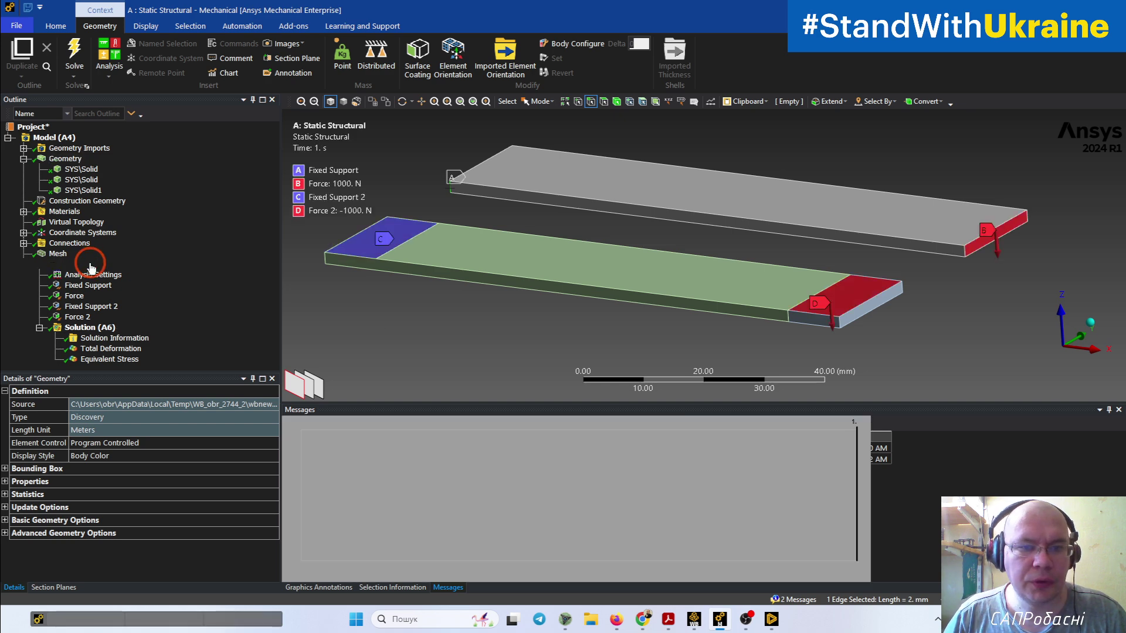
middle_drag(638, 282, 766, 285)
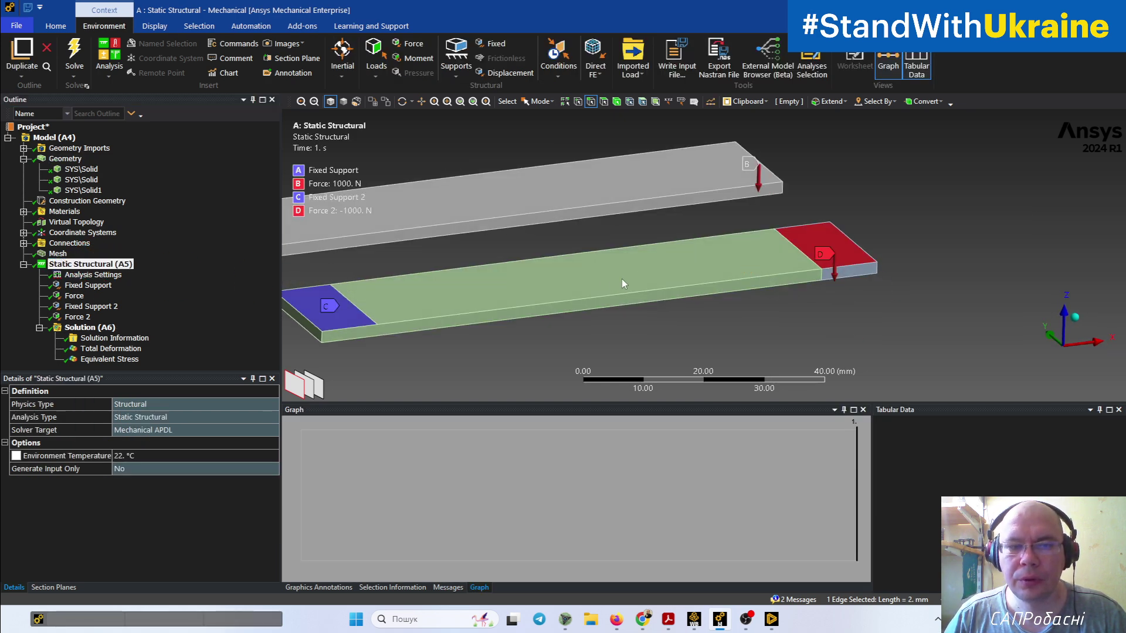
ctrl+middle_drag(628, 274, 942, 272)
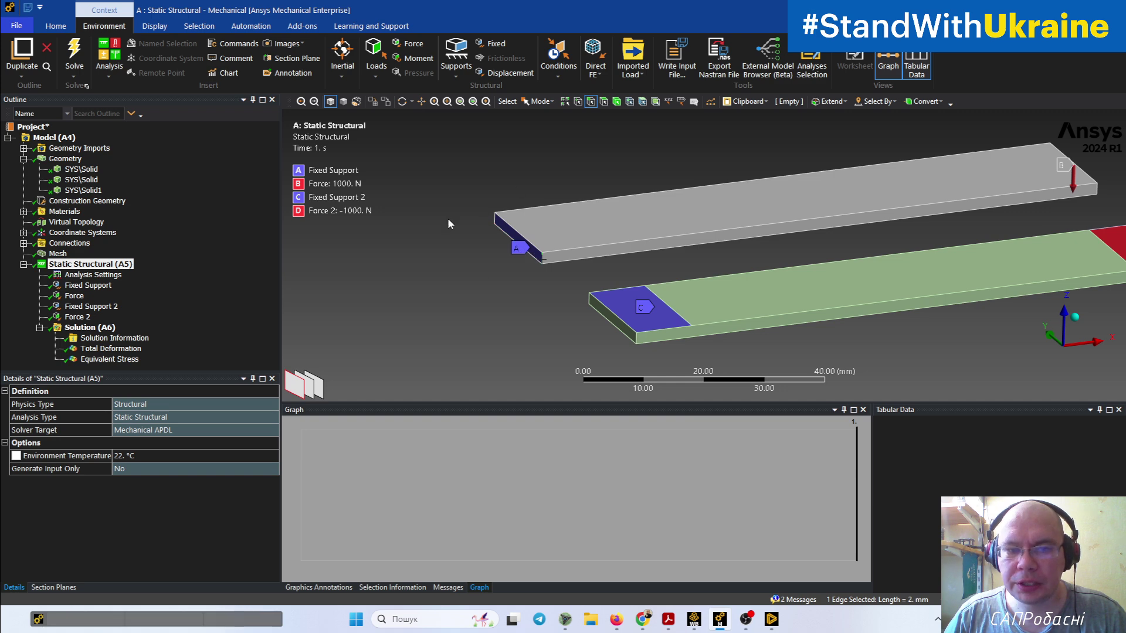
middle_drag(539, 261, 418, 303)
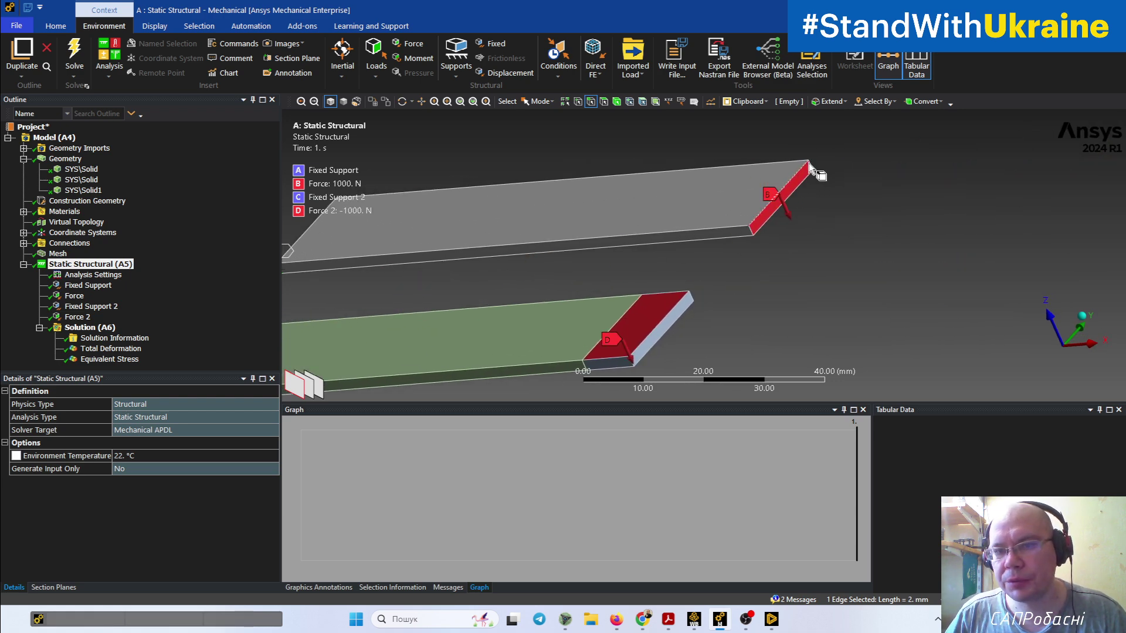
middle_drag(812, 169, 839, 170)
middle_drag(700, 179, 645, 222)
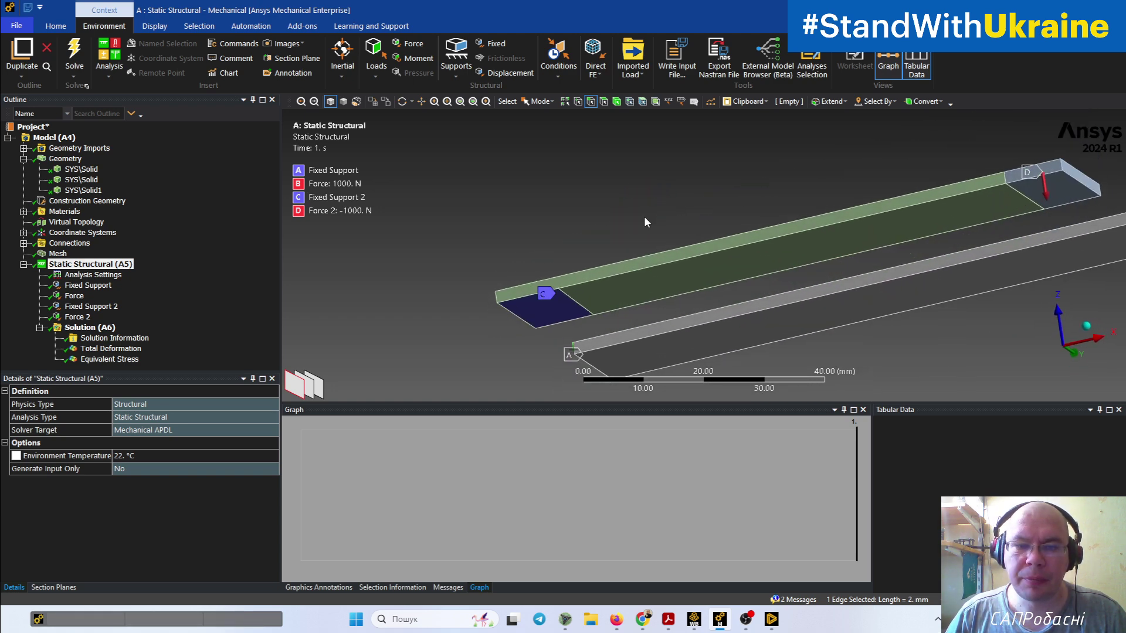
middle_drag(540, 297, 526, 303)
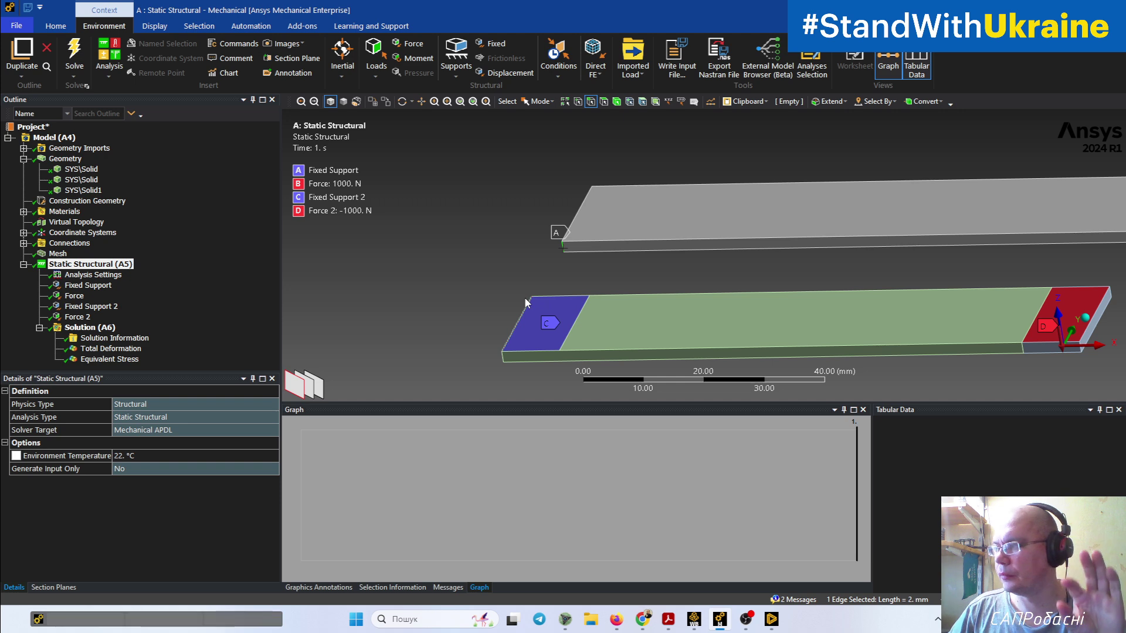
ctrl+middle_drag(938, 365, 745, 330)
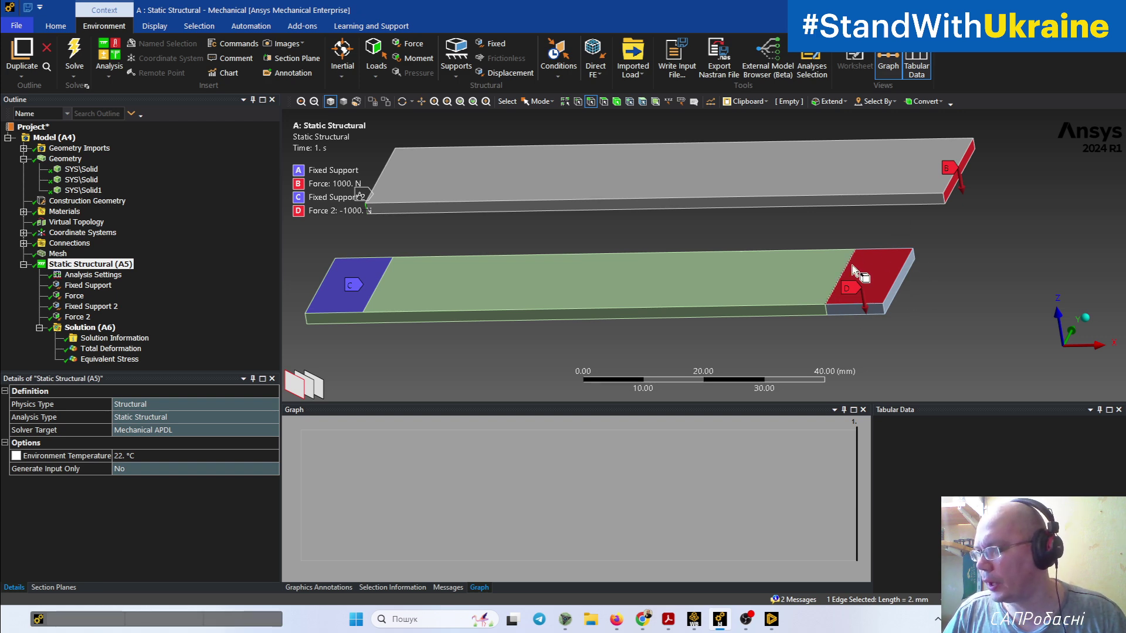
middle_drag(846, 249, 812, 234)
Step: Review total deformation (122.76 mm max) and equivalent stress (8084.7 MPa max), then bring up Discovery
click(111, 349)
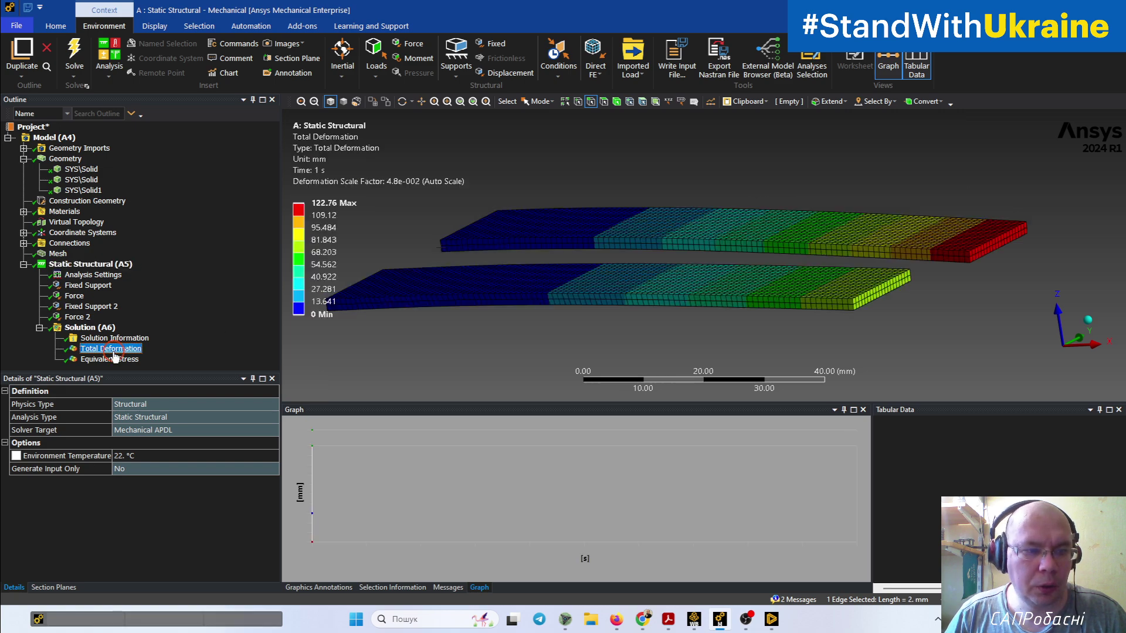
mouse_move(639, 251)
middle_down()
mouse_move(636, 290)
mouse_move(651, 249)
mouse_move(642, 264)
middle_up()
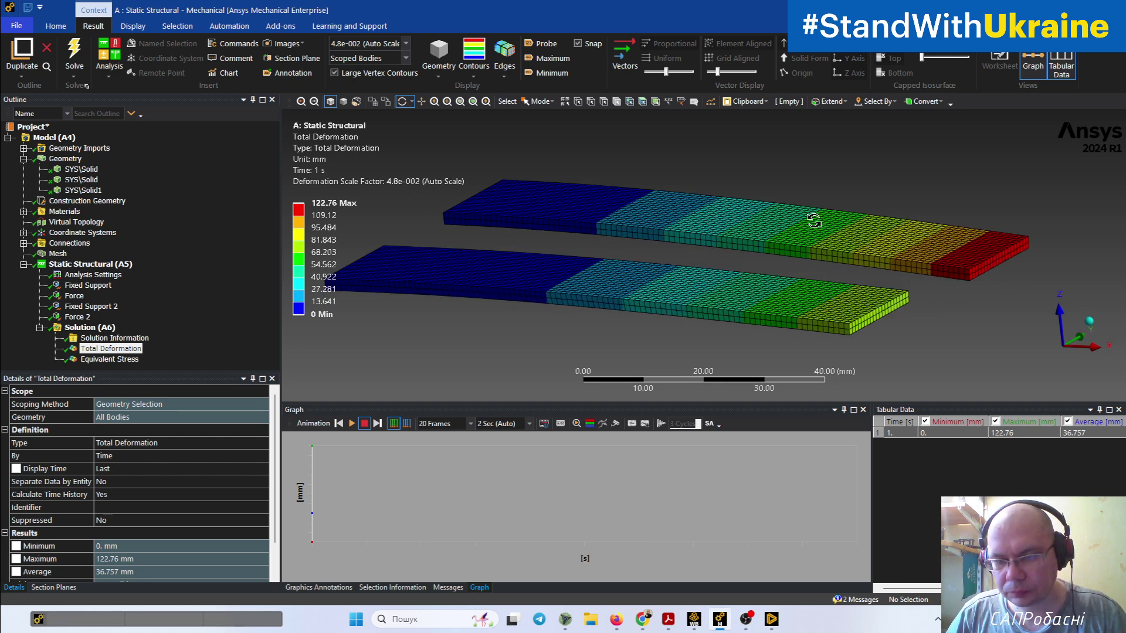
click(93, 359)
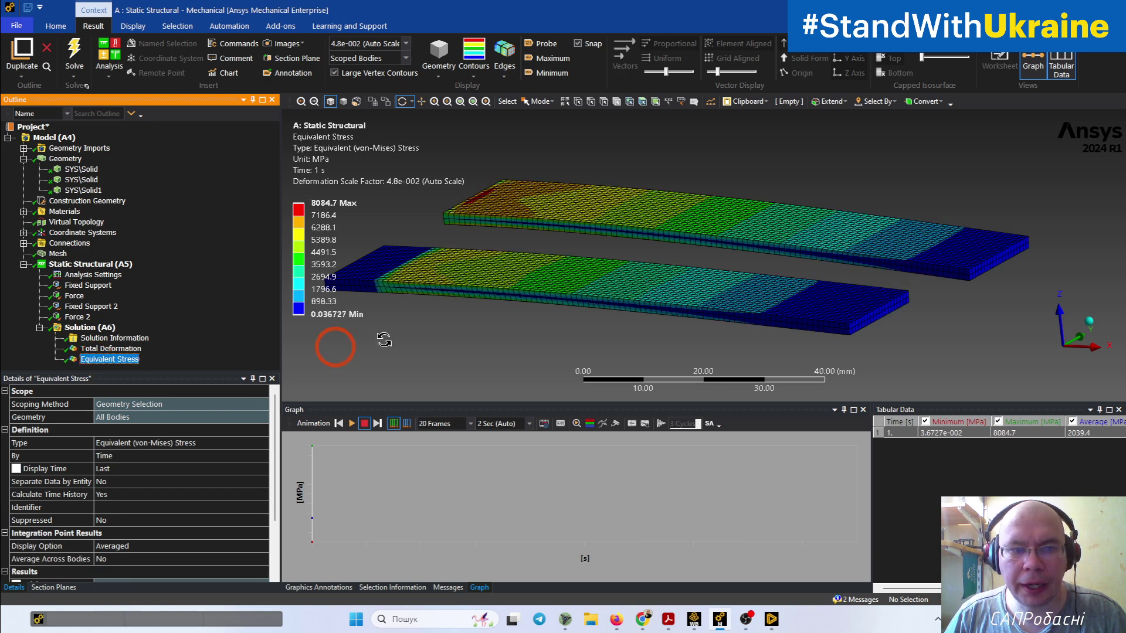
mouse_move(485, 314)
mouse_down()
mouse_move(616, 309)
mouse_move(612, 328)
mouse_move(644, 242)
mouse_up()
drag(545, 283, 518, 294)
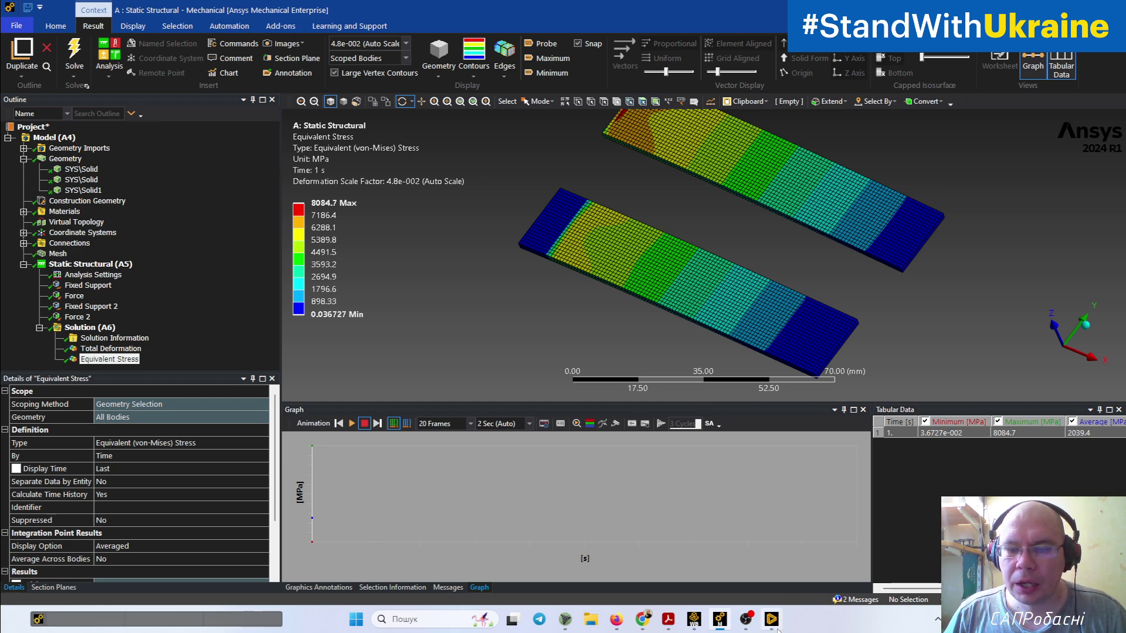
click(771, 619)
click(740, 456)
Step: Look over the plates in Discovery, clear the face selection, and return to the Workbench schematic
shift+middle_drag(674, 410, 784, 345)
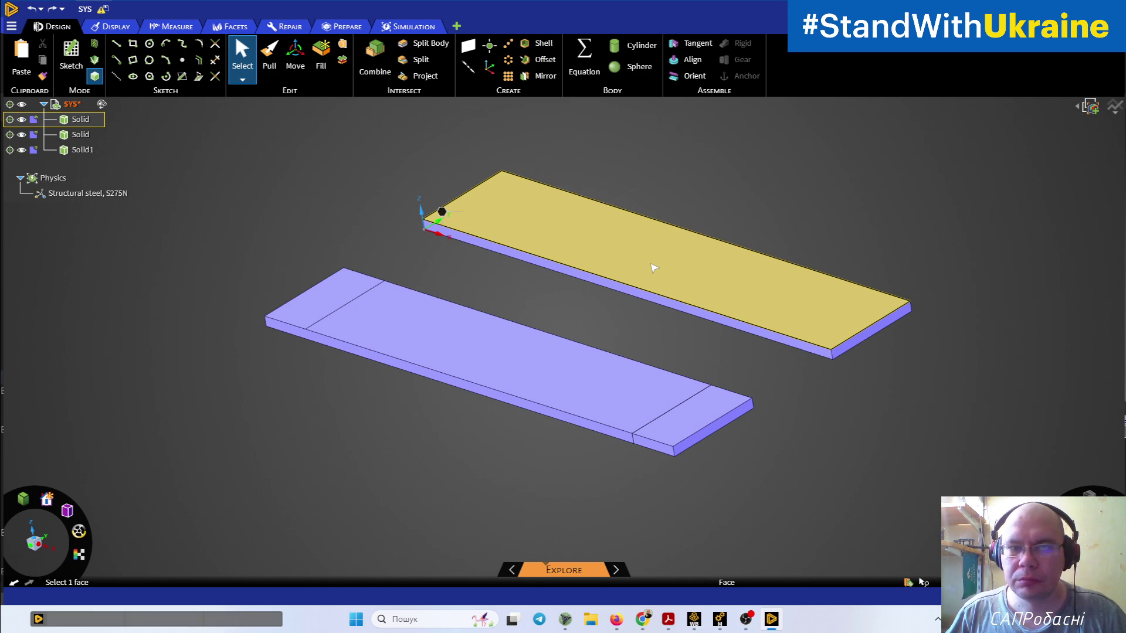
middle_drag(669, 287, 713, 272)
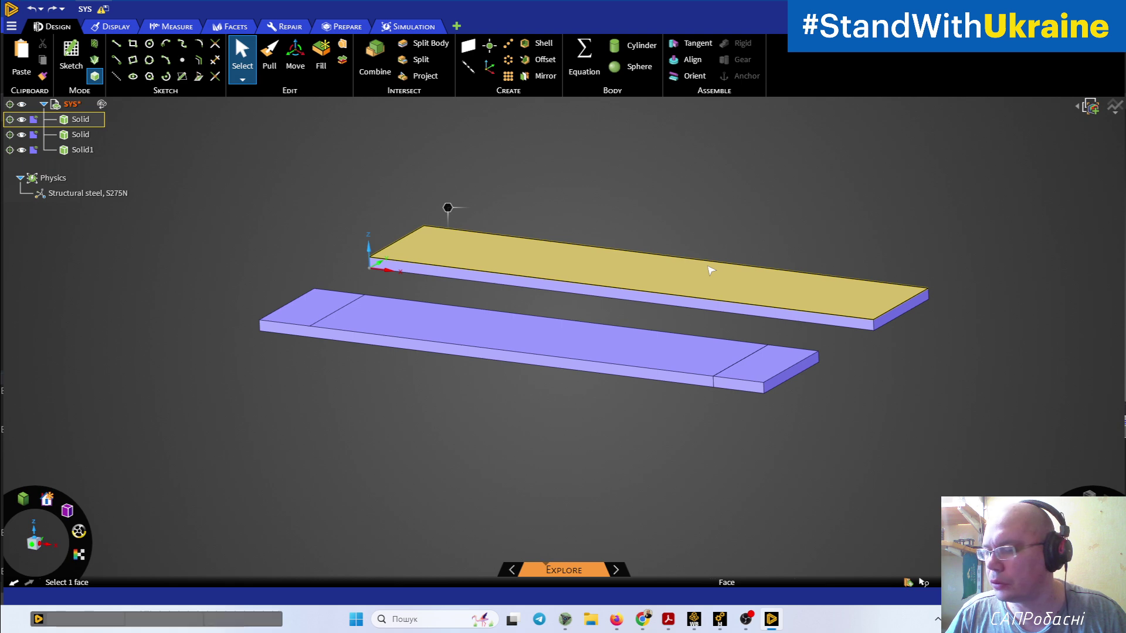
click(745, 411)
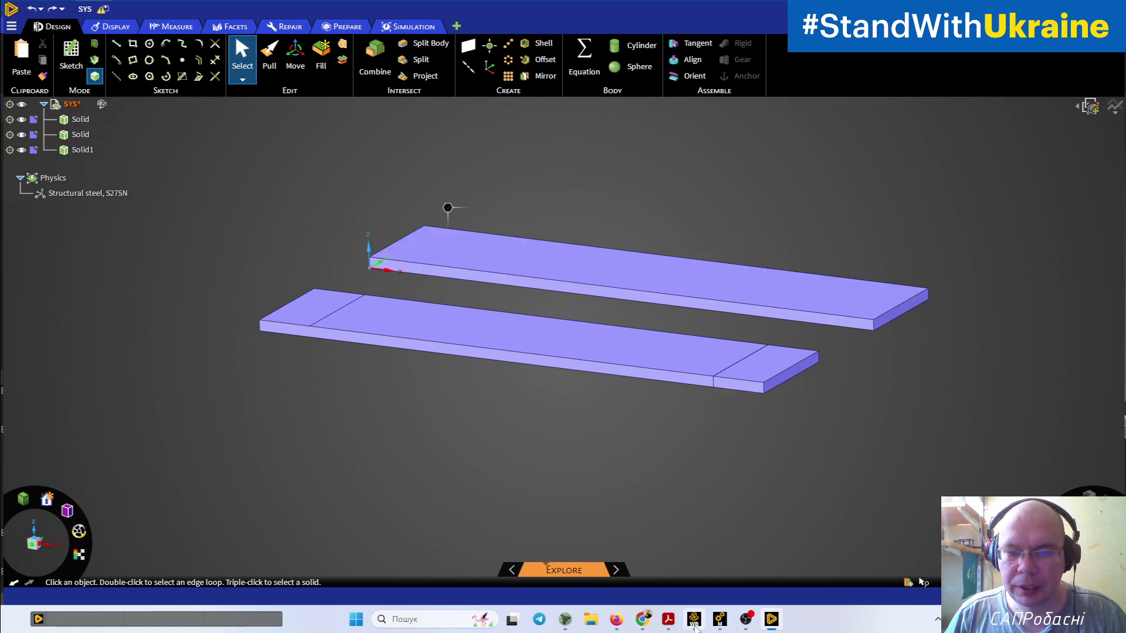
click(695, 618)
click(447, 227)
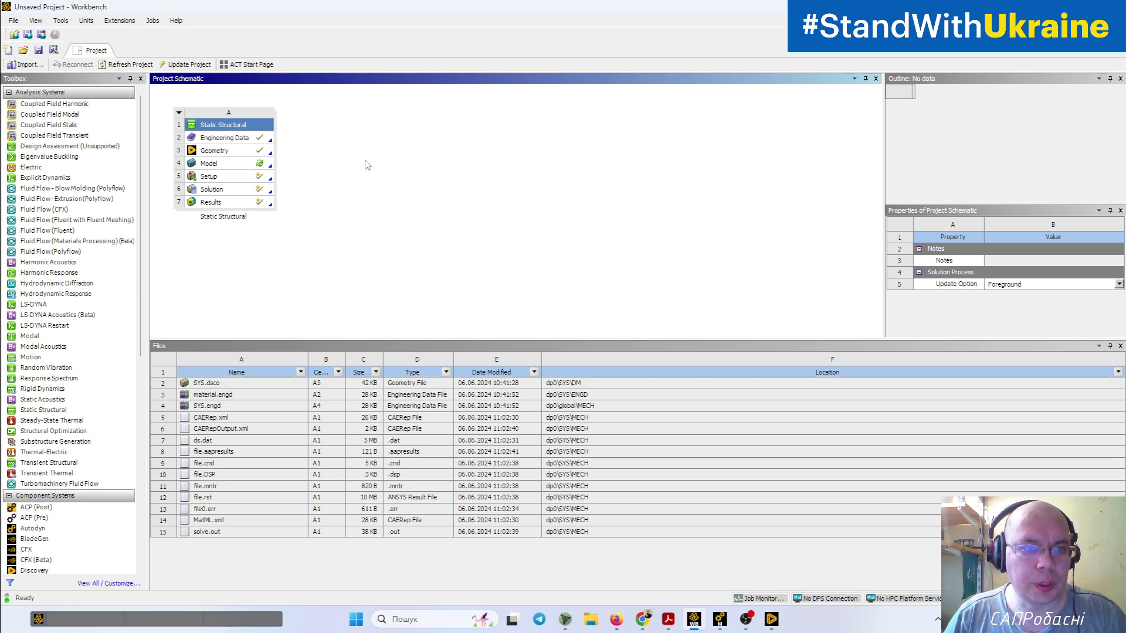
Step: Review the Geometry cell's edit options in Discovery, SpaceClaim or DesignModeler, then dismiss the menu
double_click(239, 151)
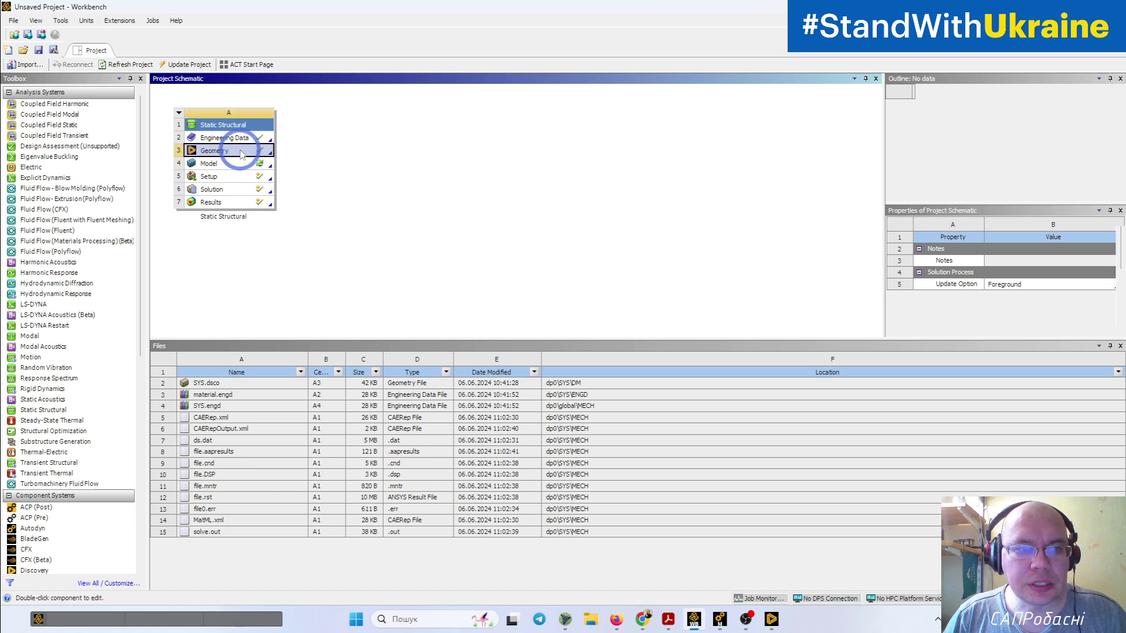
right_click(242, 151)
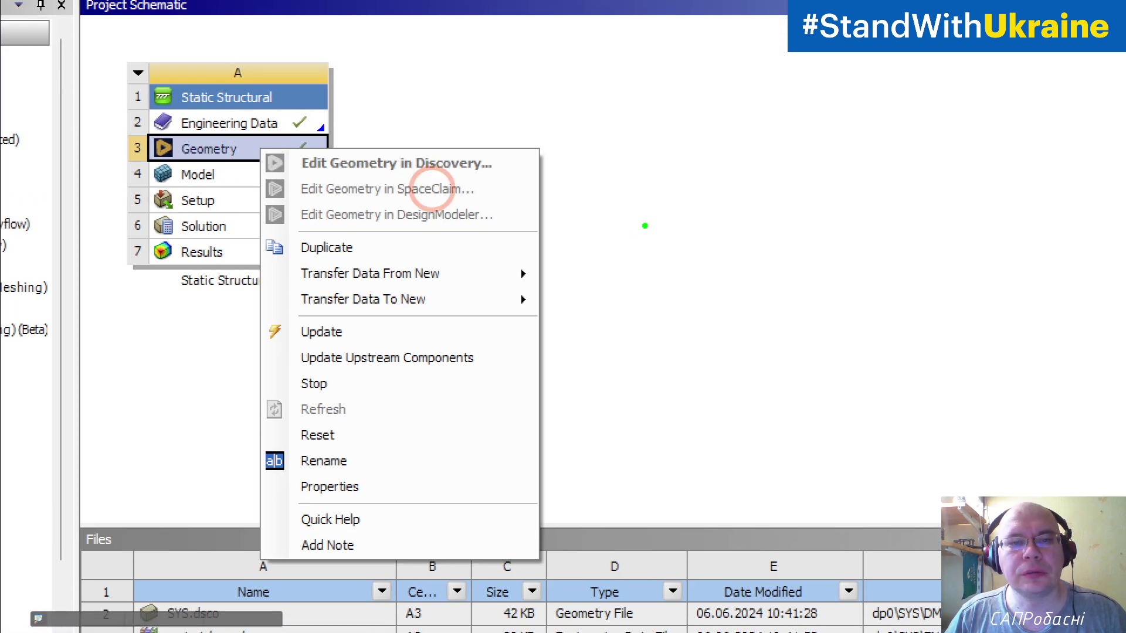
drag(405, 173, 492, 186)
drag(392, 200, 459, 208)
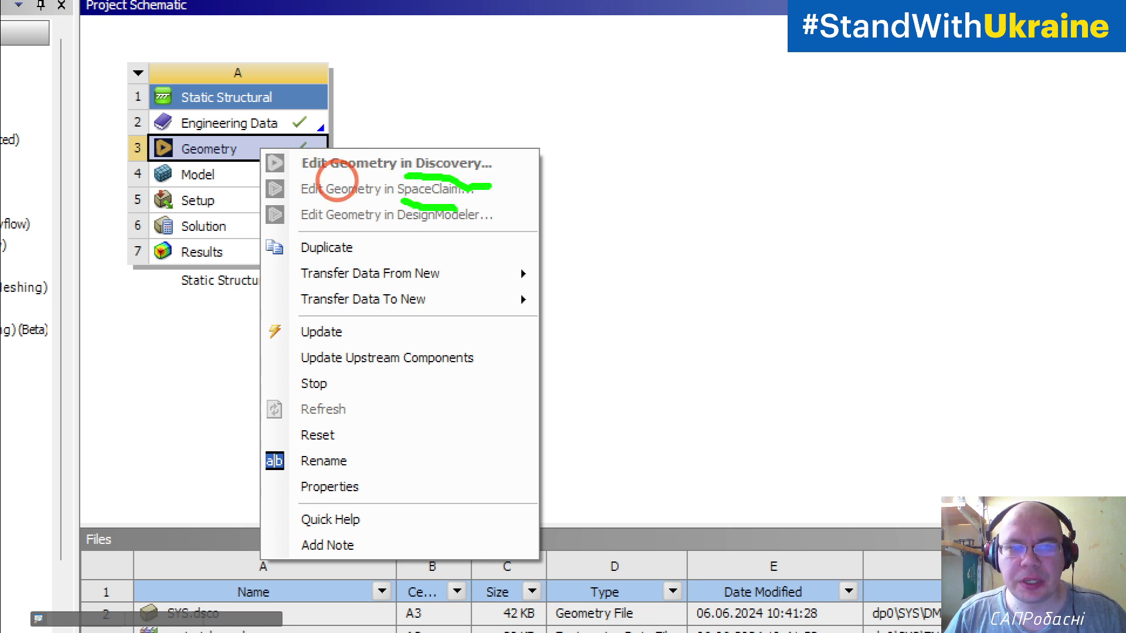
drag(400, 239, 482, 236)
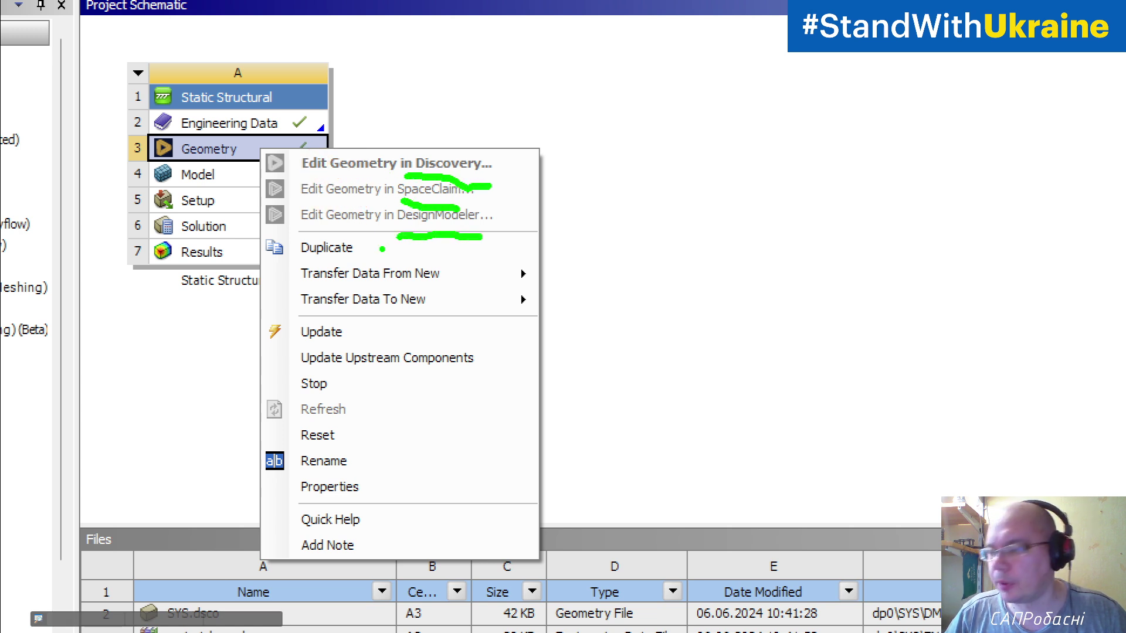
key(Escape)
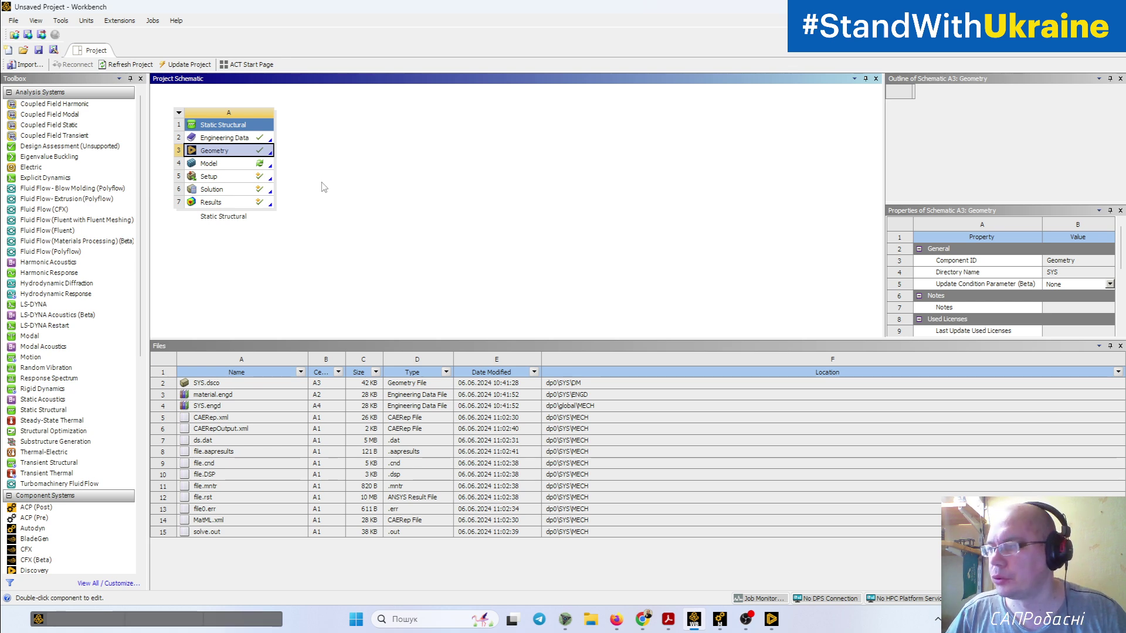
click(773, 617)
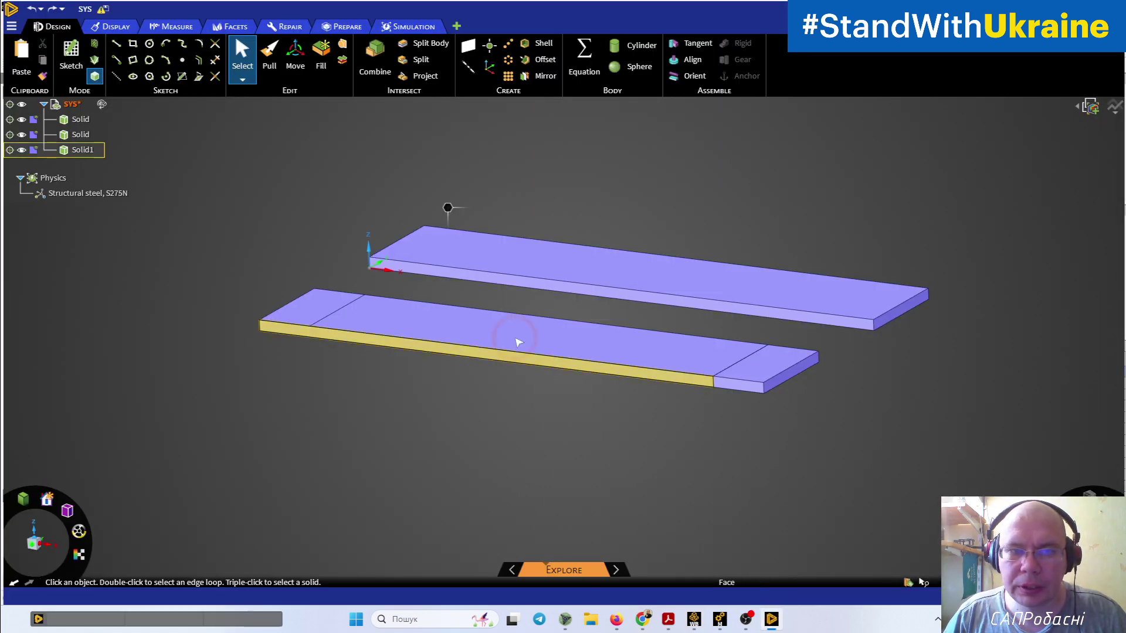
click(460, 307)
click(455, 334)
middle_drag(455, 334, 473, 395)
click(448, 385)
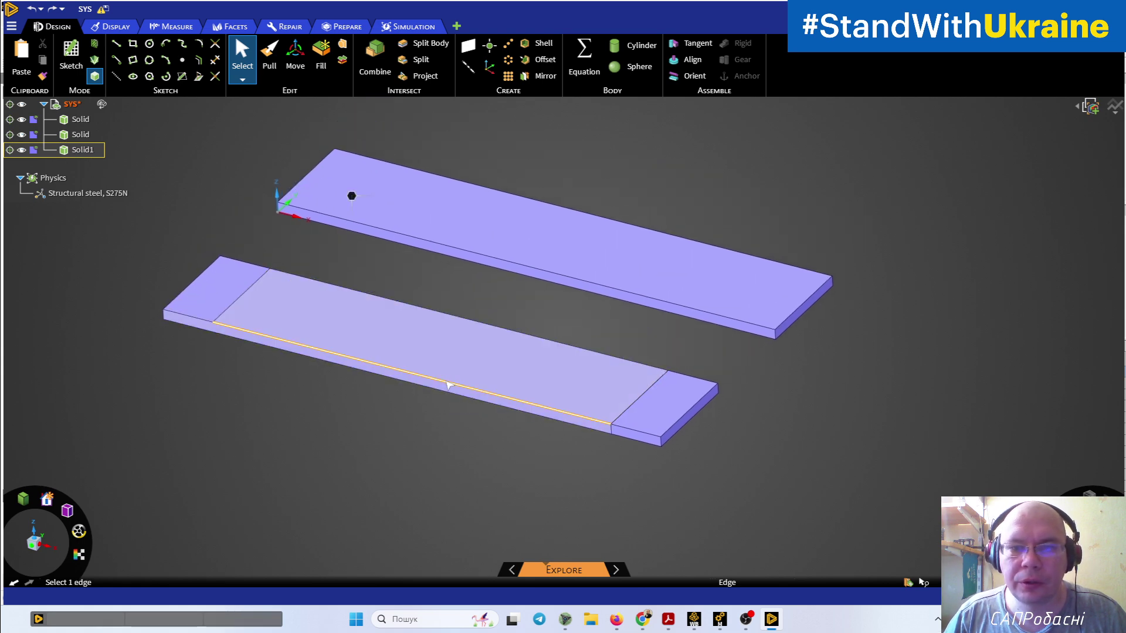
click(721, 341)
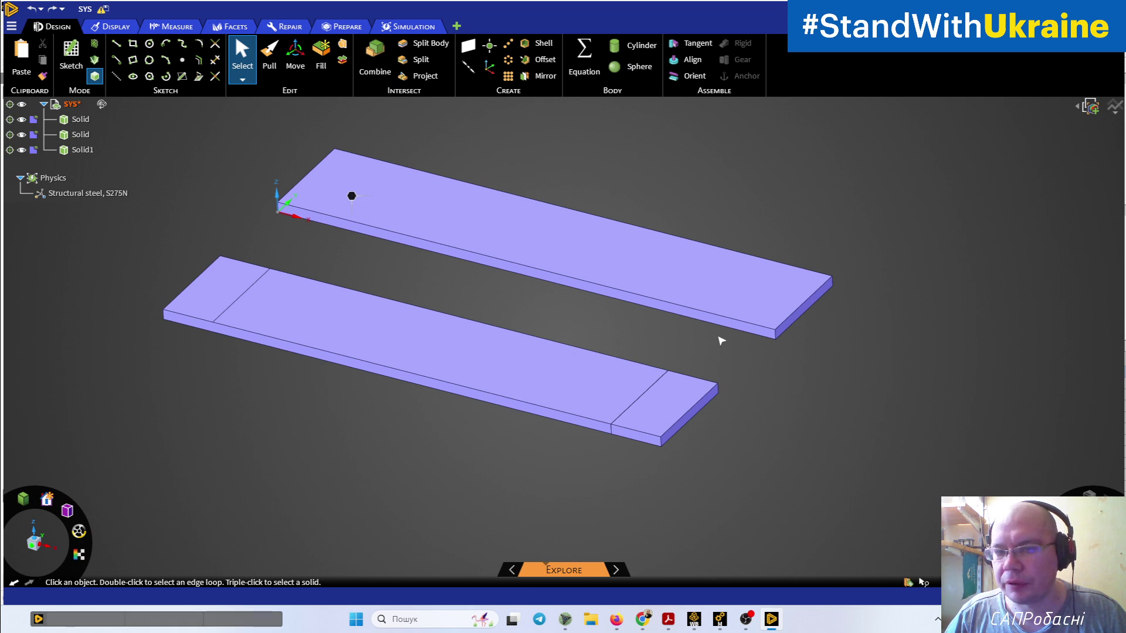
click(584, 422)
click(161, 433)
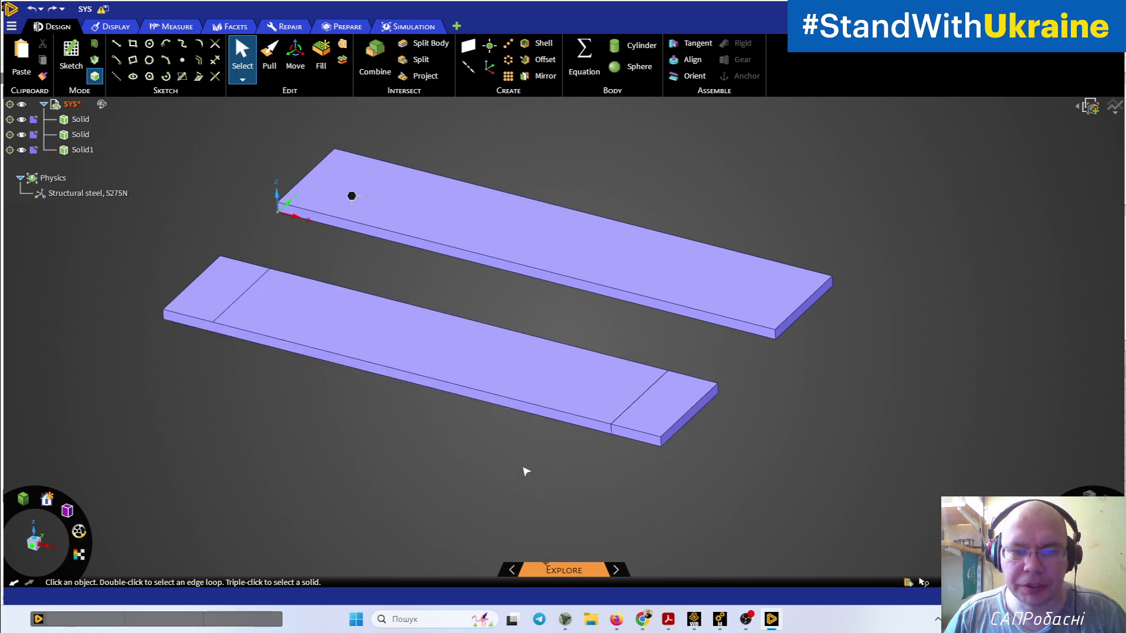
click(628, 435)
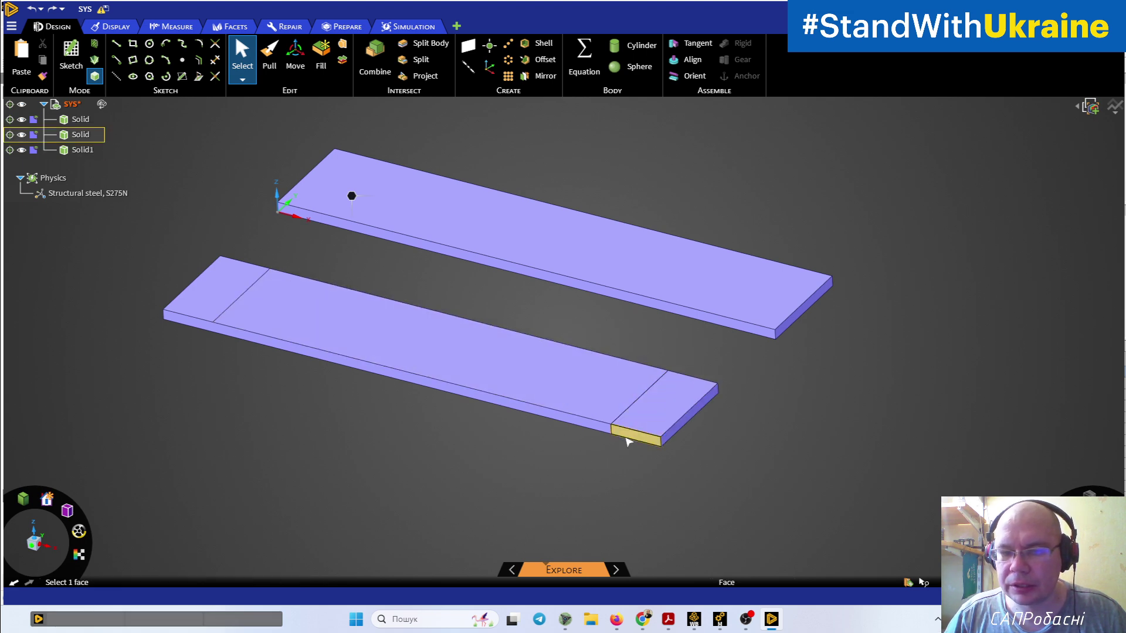
middle_drag(628, 434, 653, 412)
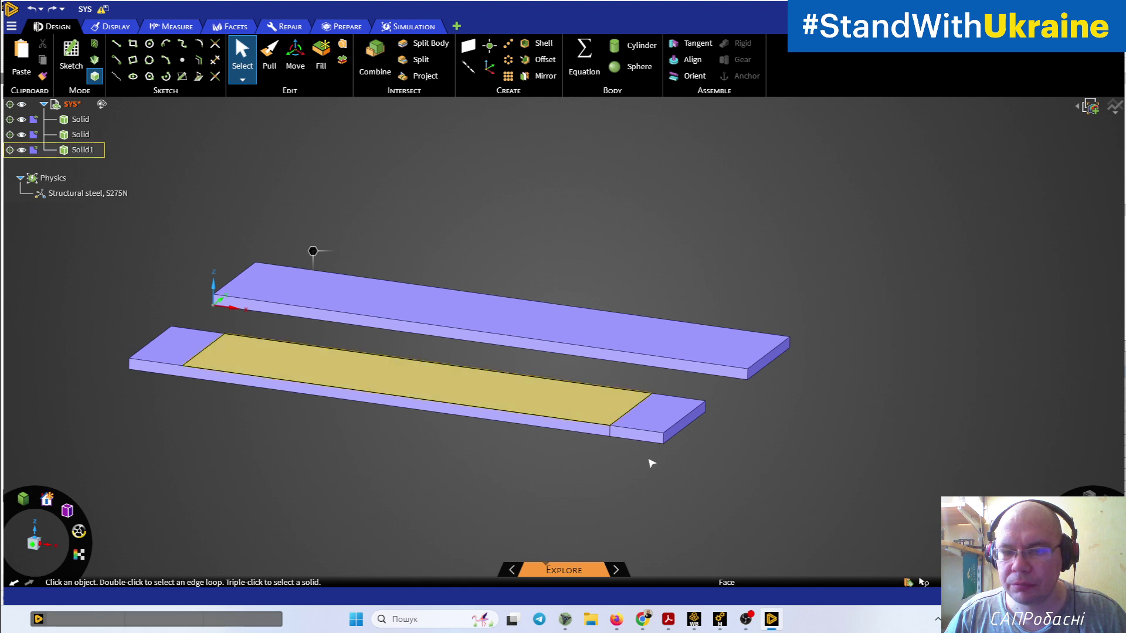
click(428, 467)
shift+middle_drag(428, 468, 780, 469)
click(645, 402)
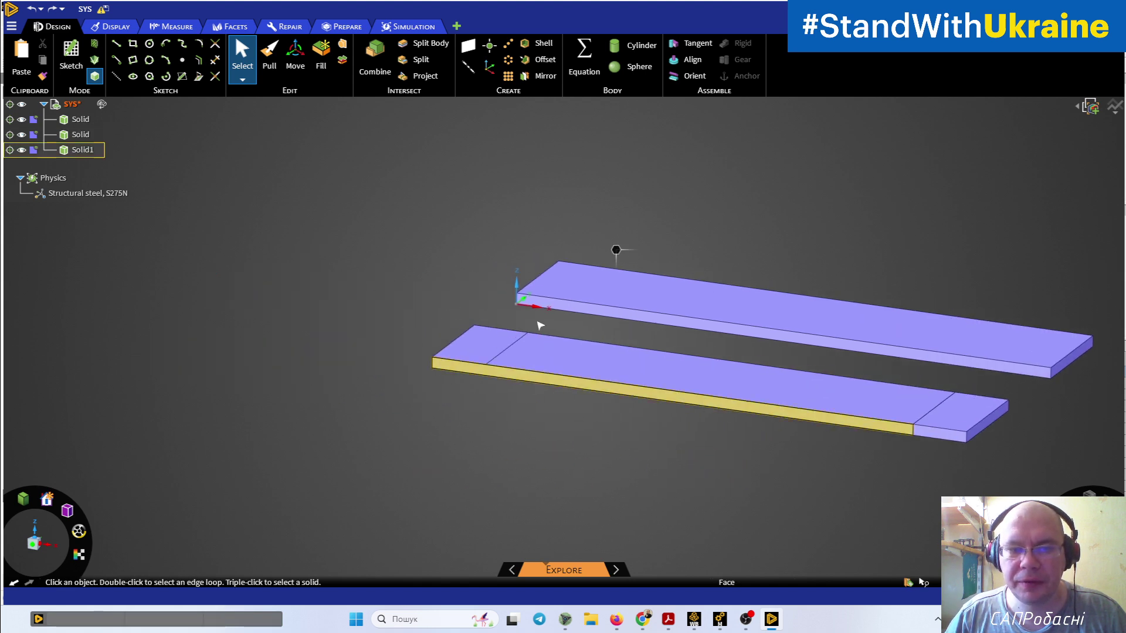
click(428, 377)
middle_drag(427, 377, 482, 334)
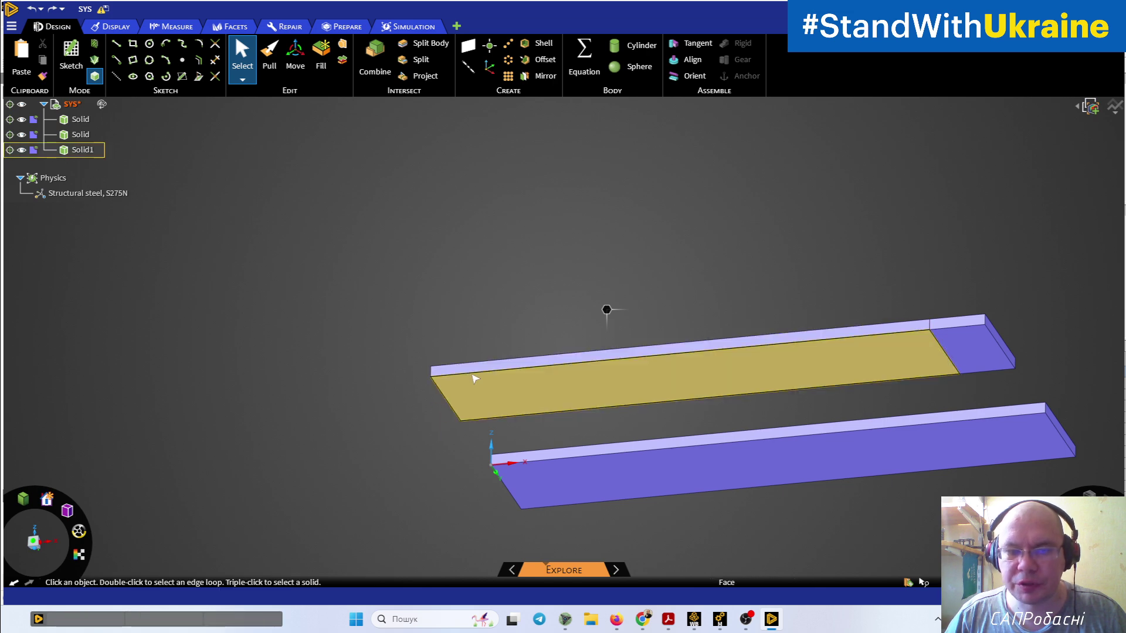
Step: Back in Mechanical, inspect the two fixed supports and the 1000 N and -1000 N forces
click(719, 621)
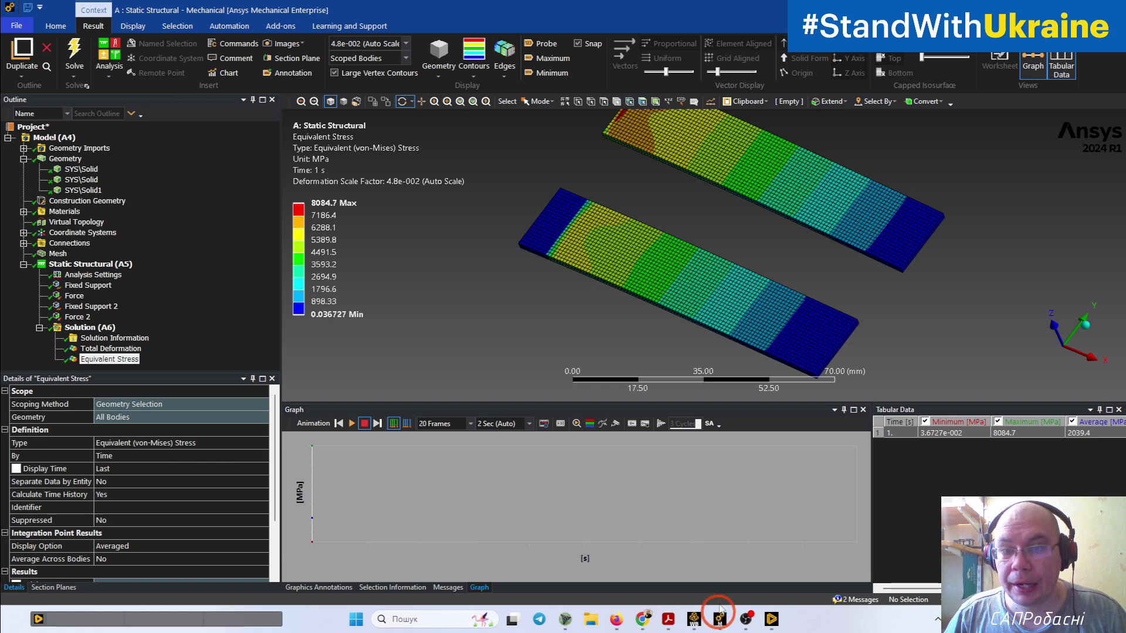
drag(523, 332, 493, 277)
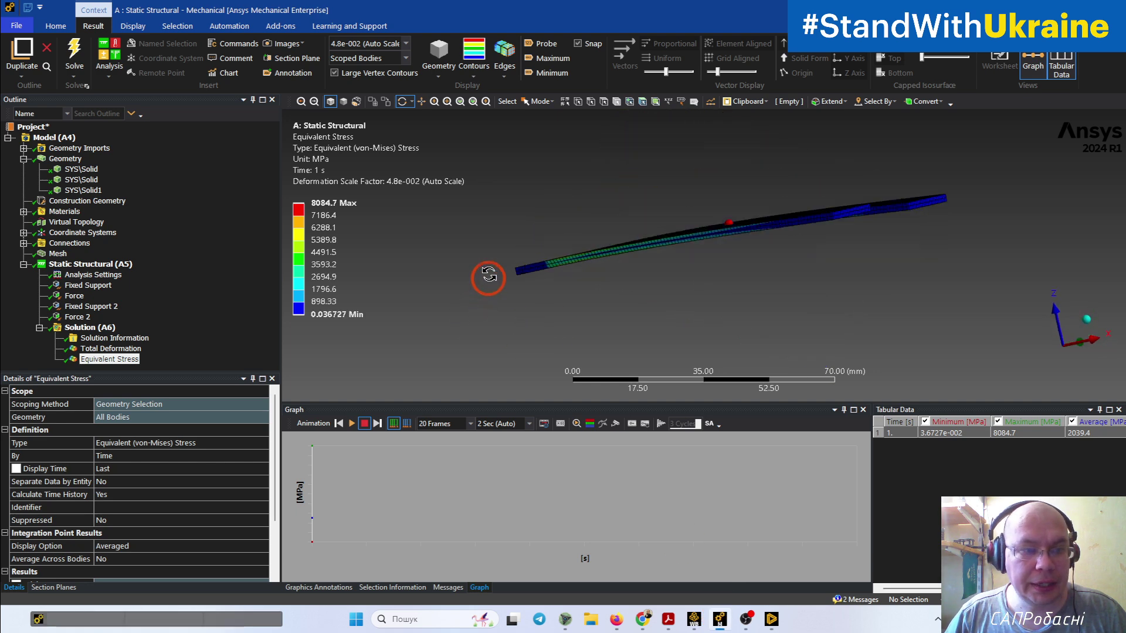
click(115, 264)
drag(563, 367, 613, 309)
middle_drag(613, 309, 628, 254)
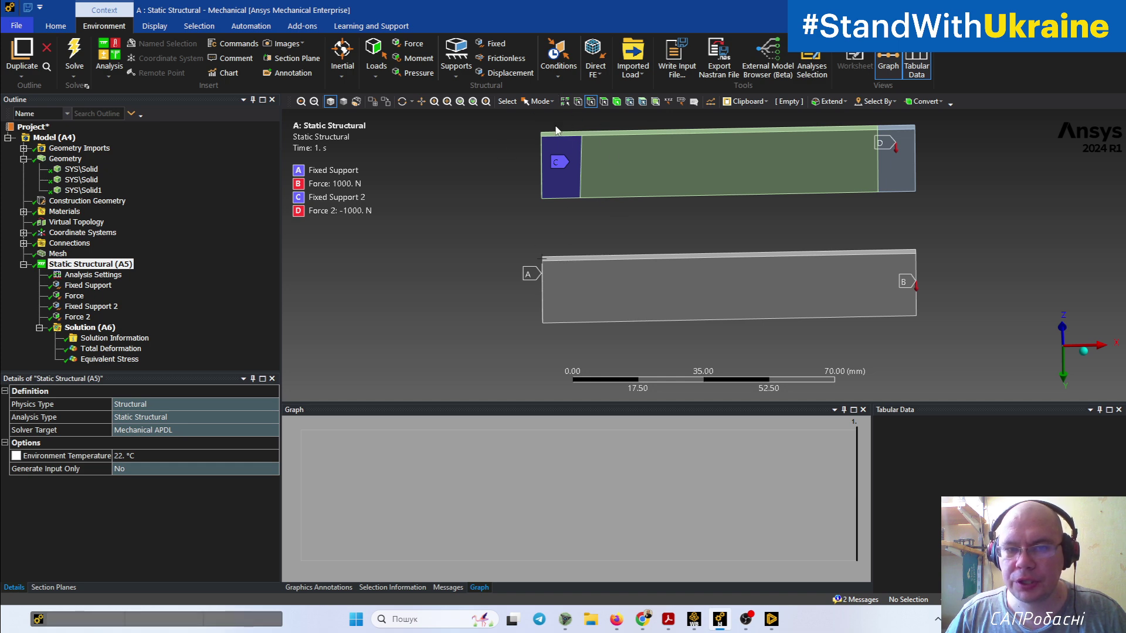
middle_drag(556, 130, 540, 176)
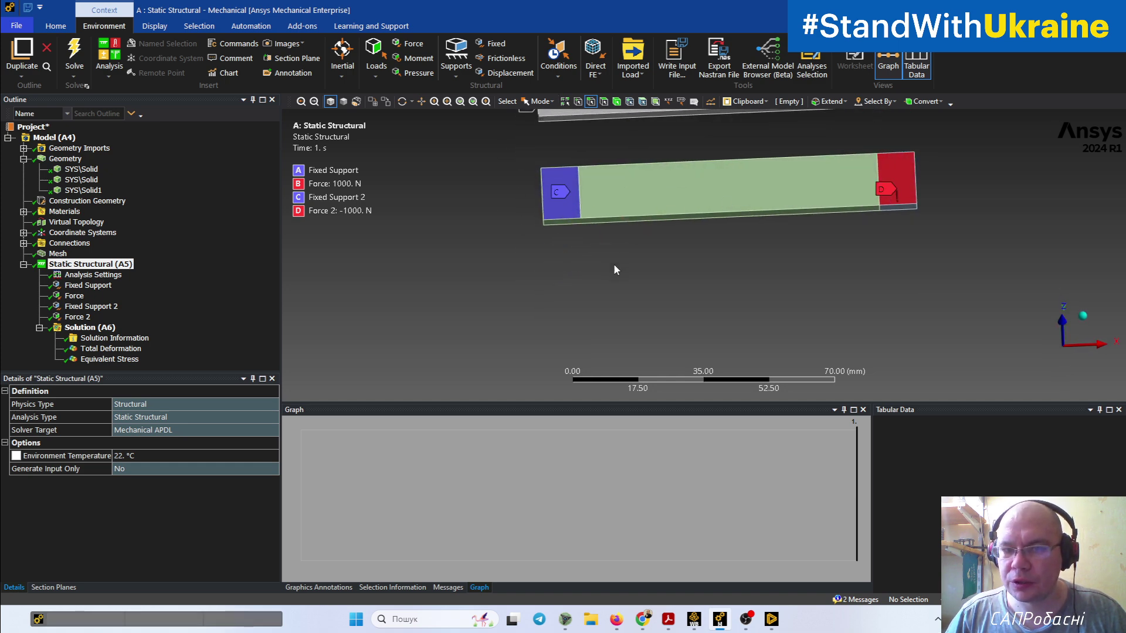
middle_drag(615, 270, 530, 294)
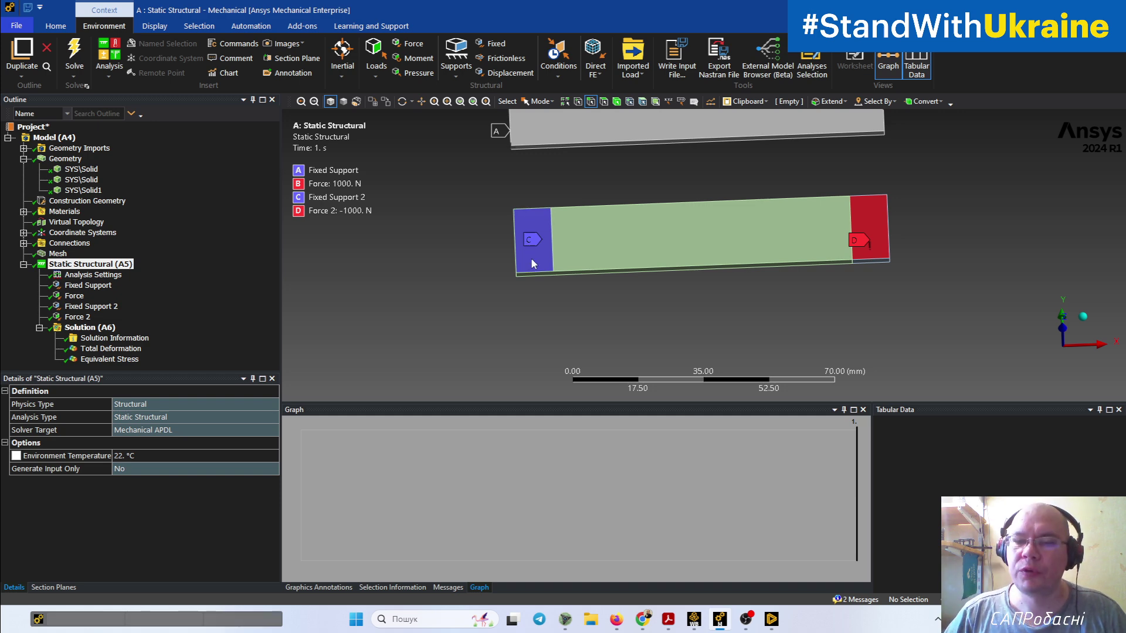
middle_drag(531, 259, 533, 308)
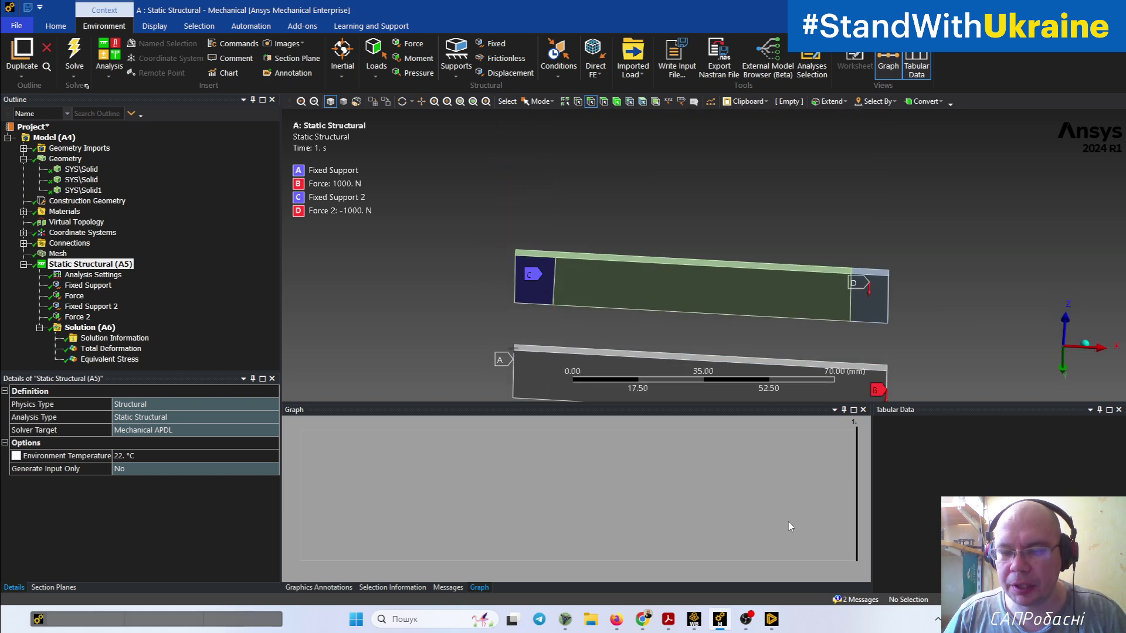
Step: Return to Discovery, reposition the plates in view, and dismiss the Teams notification
click(774, 625)
click(709, 334)
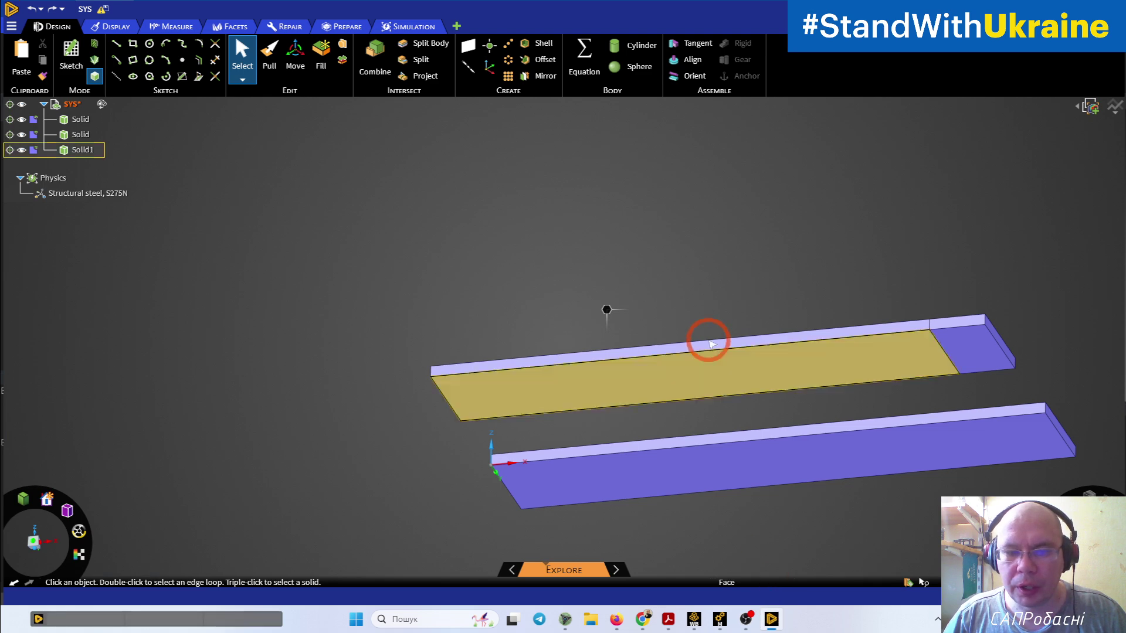
middle_drag(704, 423, 706, 459)
click(812, 417)
middle_drag(812, 417, 619, 436)
shift+middle_drag(763, 467, 613, 469)
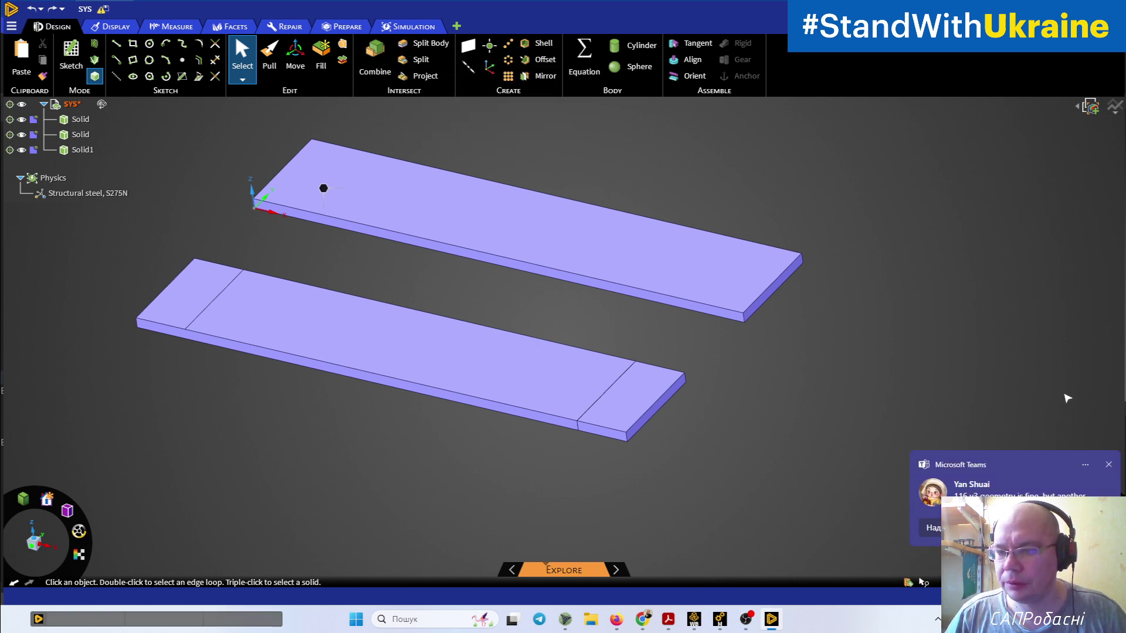
click(1108, 465)
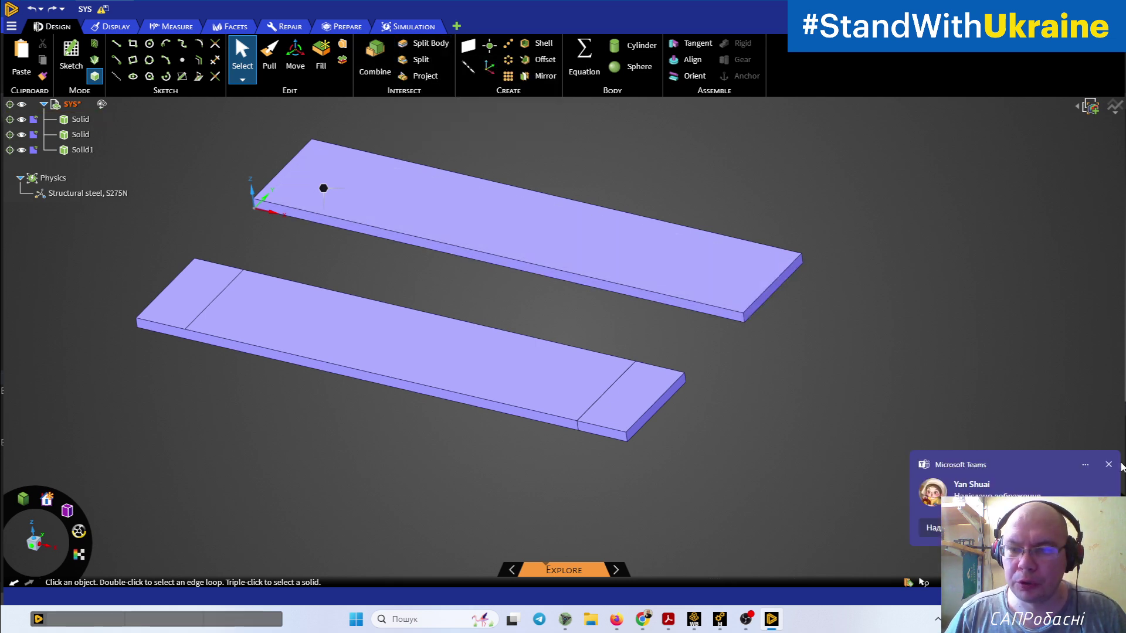
click(1107, 465)
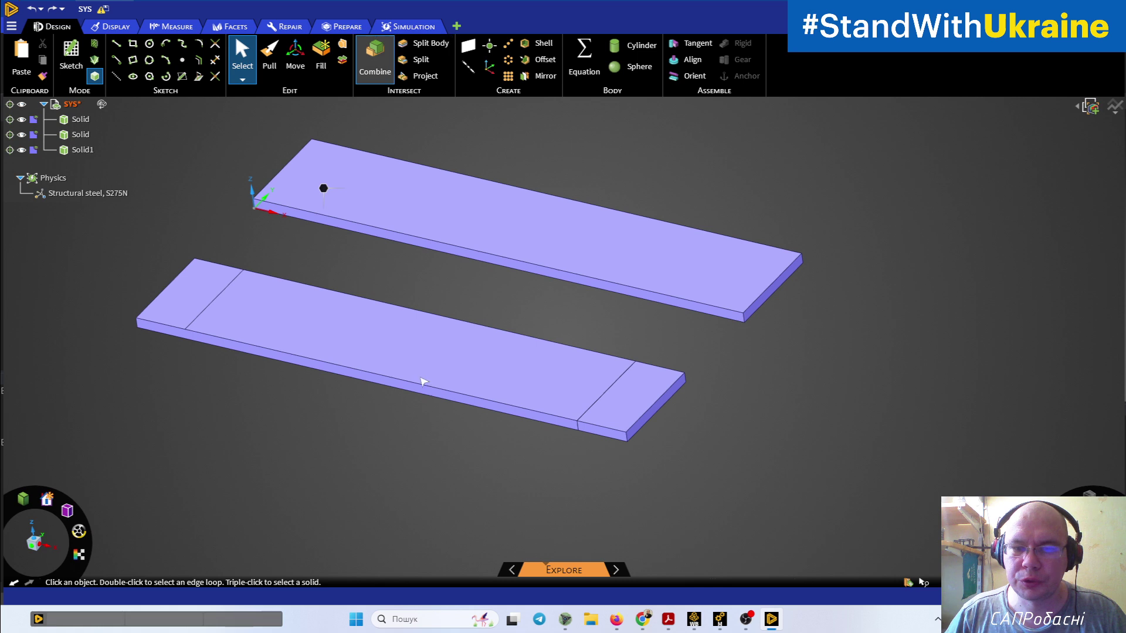
scroll(798, 381, up, 5)
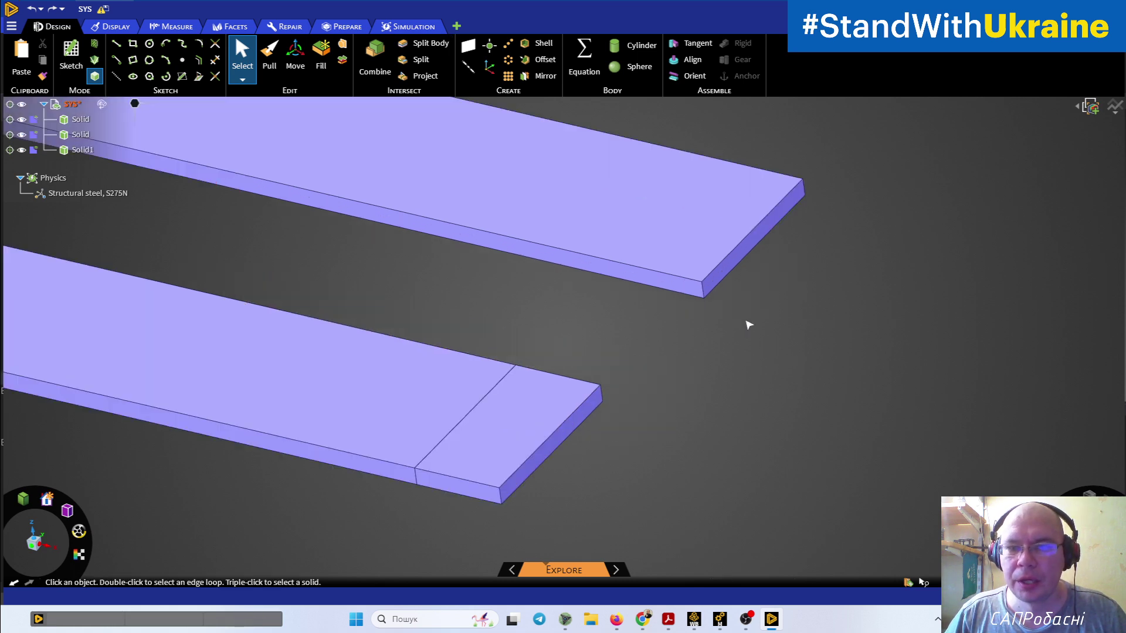
Step: Create a plane on the upper plate's end face and move it 10 mm inward
click(656, 229)
scroll(778, 323, down, 5)
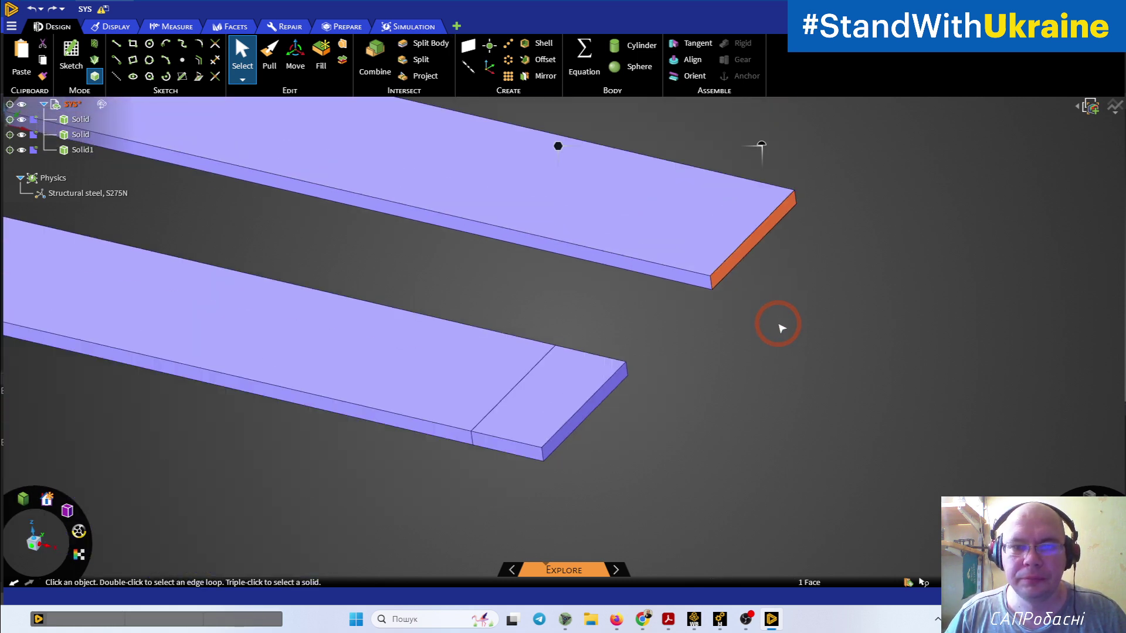
click(471, 48)
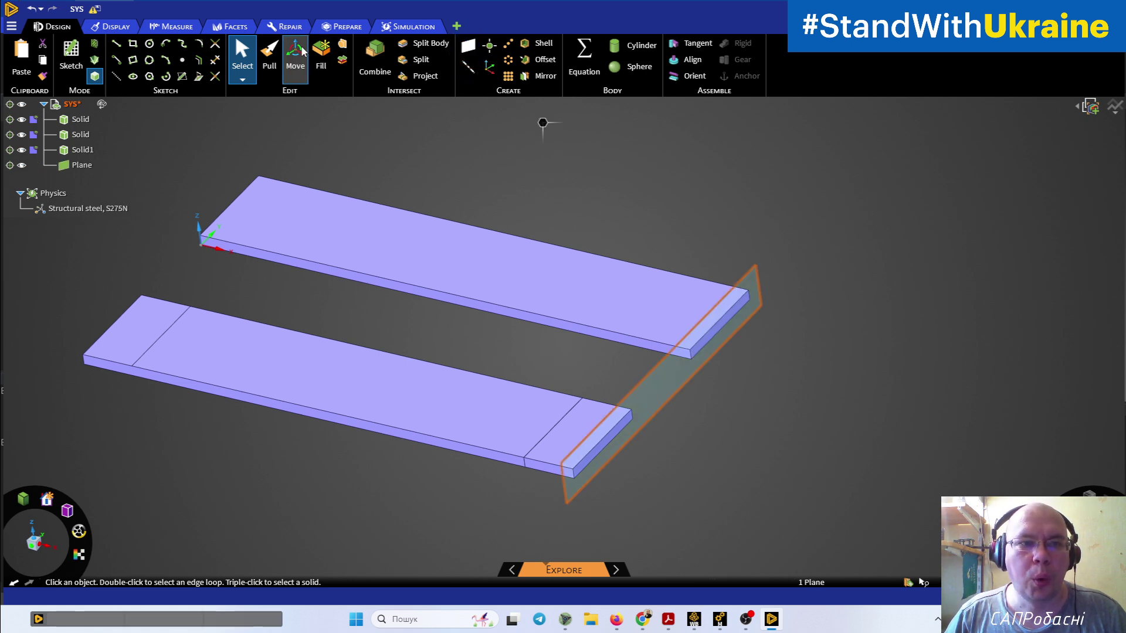
key(m)
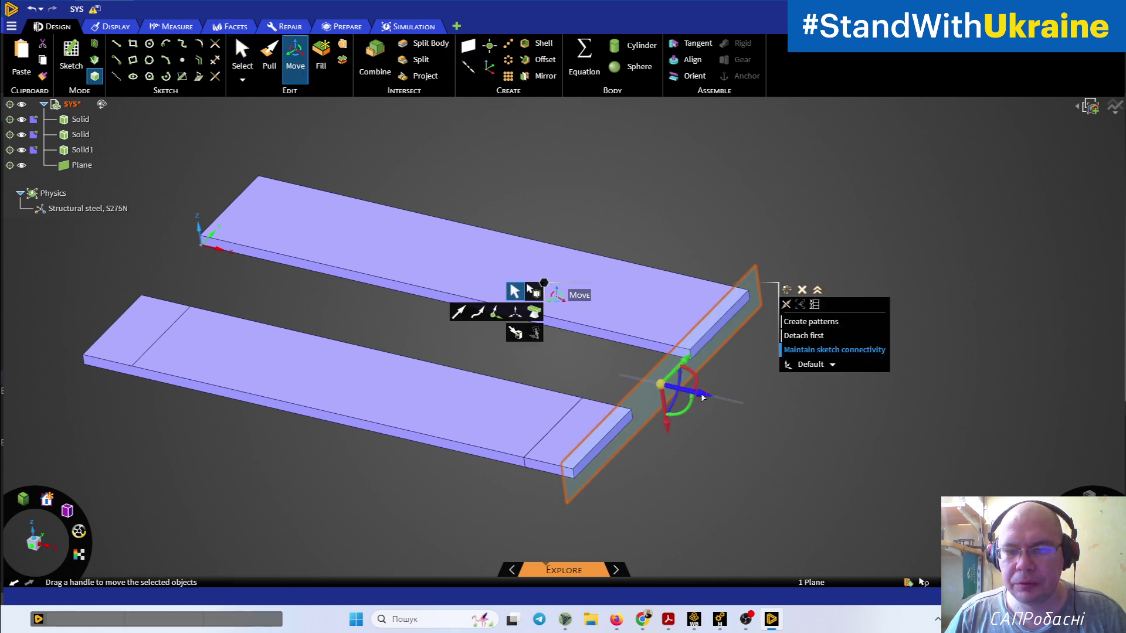
drag(702, 402, 651, 392)
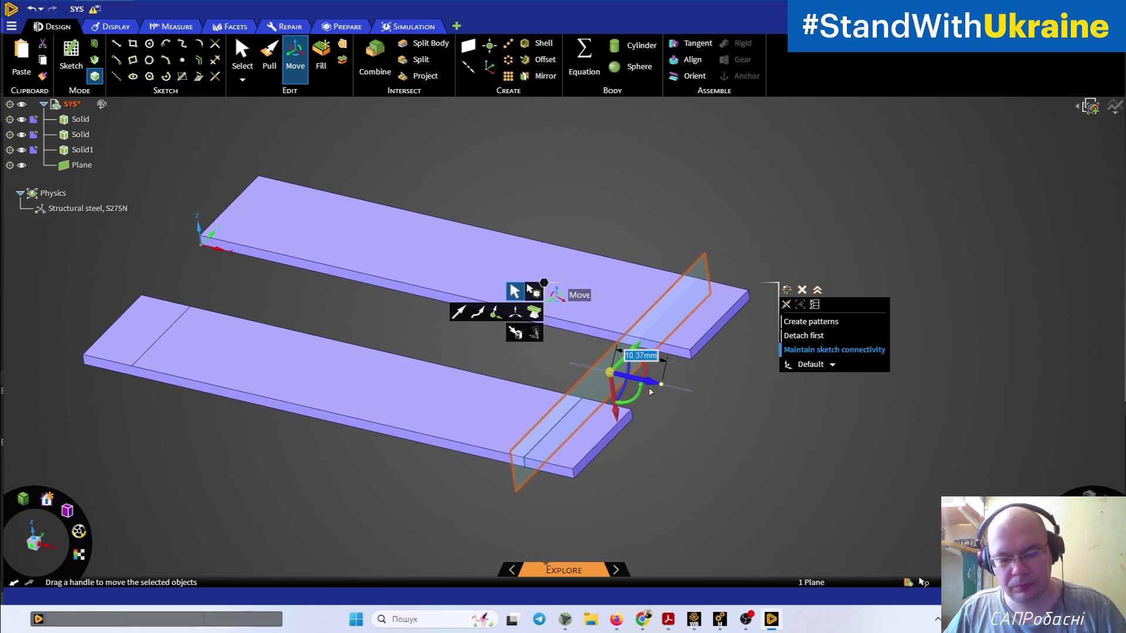
text(10)
key(Return)
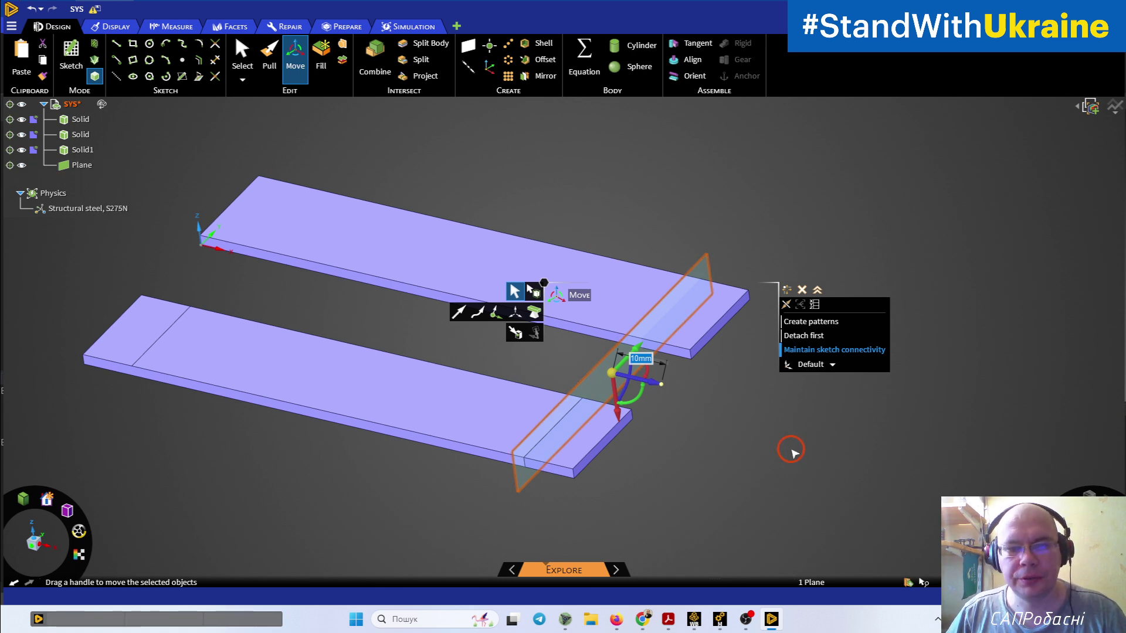
click(755, 442)
middle_drag(754, 442, 792, 441)
shift+middle_drag(895, 375, 781, 351)
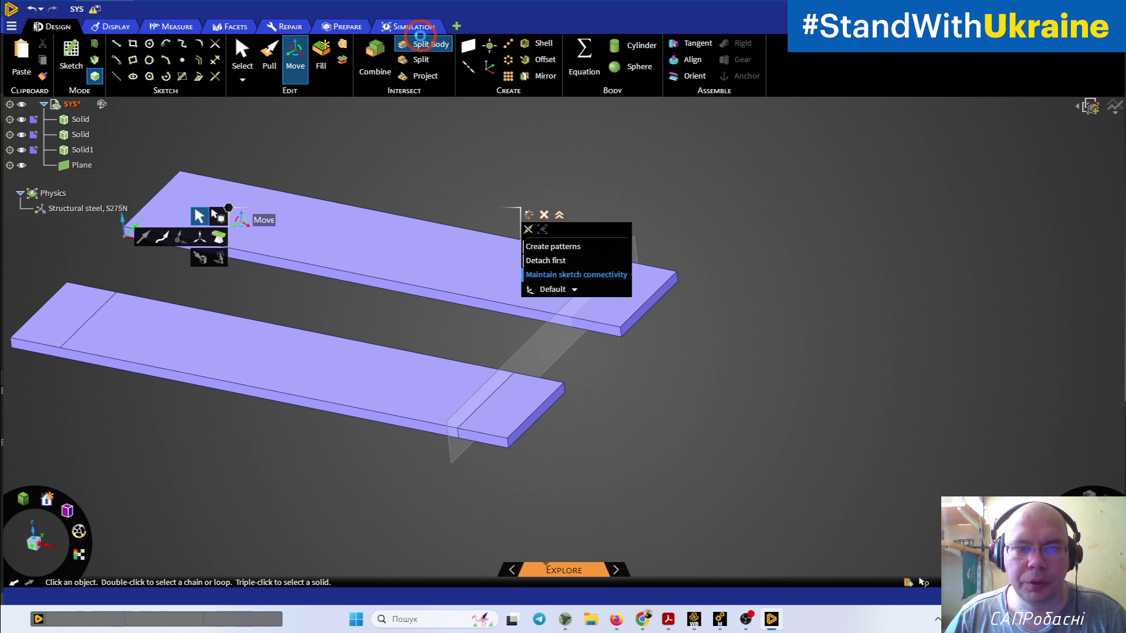
Step: Split the upper plate with the plane, separating a short end segment
click(421, 43)
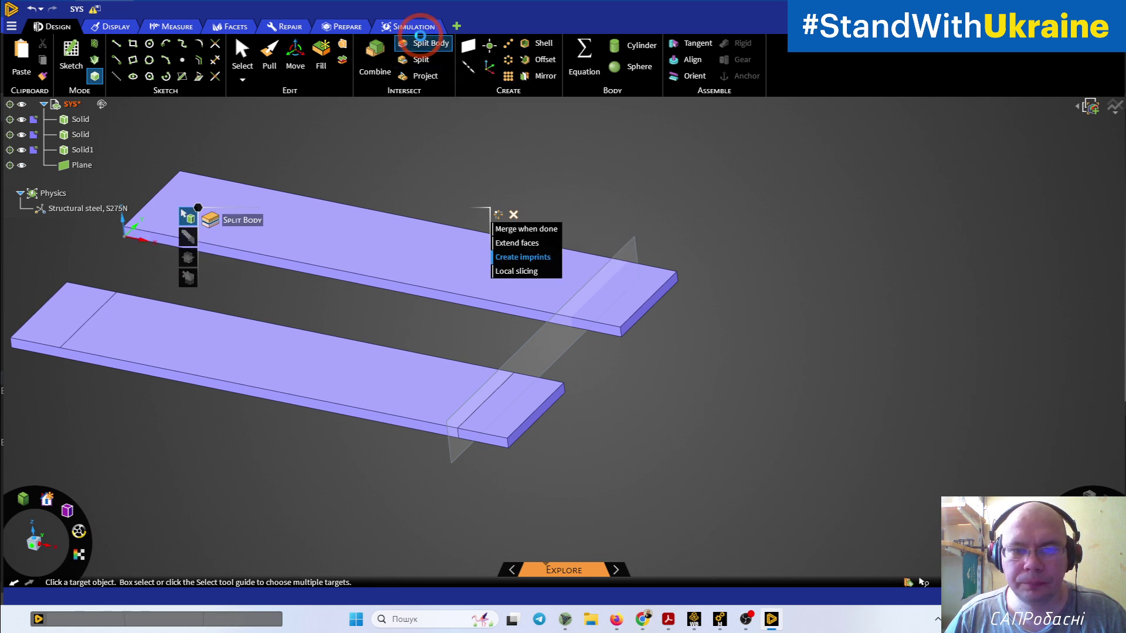
click(648, 294)
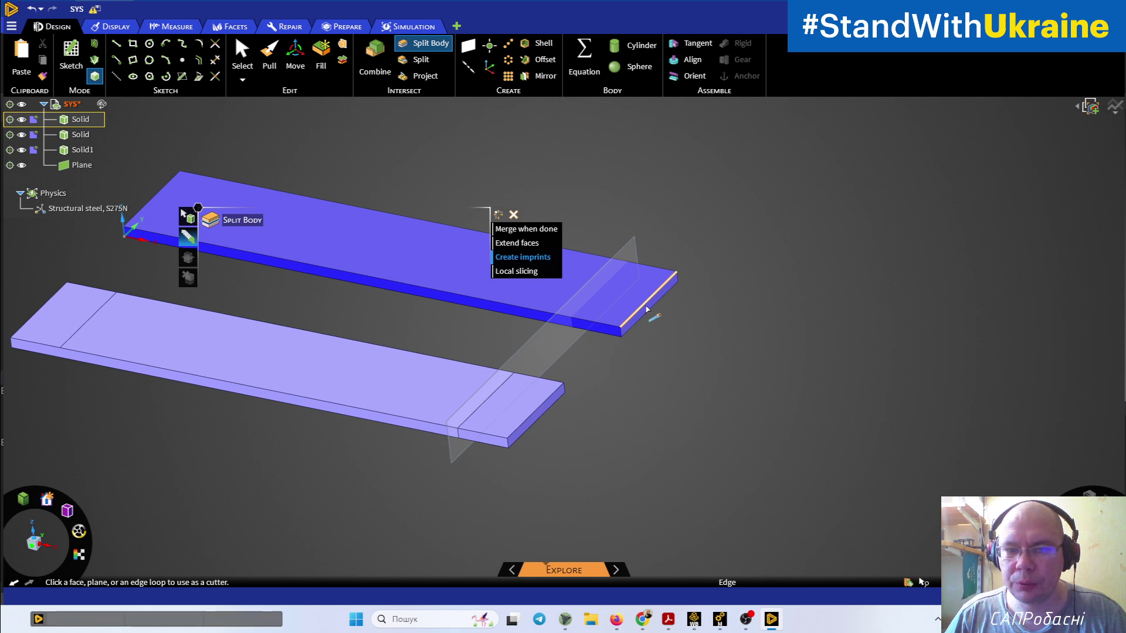
scroll(647, 309, up, 2)
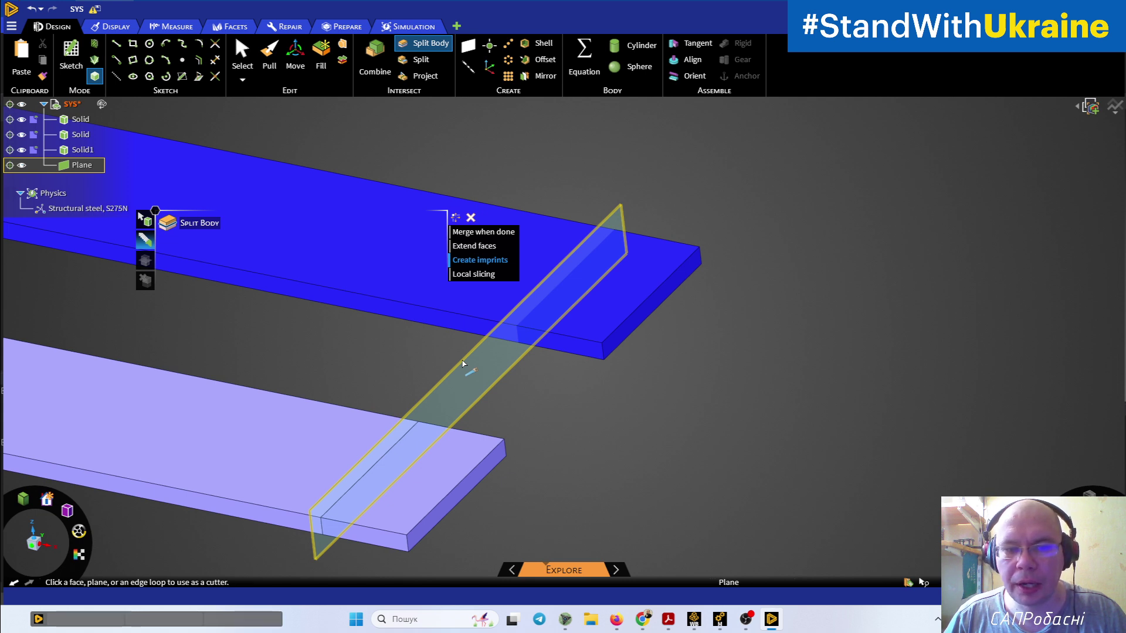
click(463, 364)
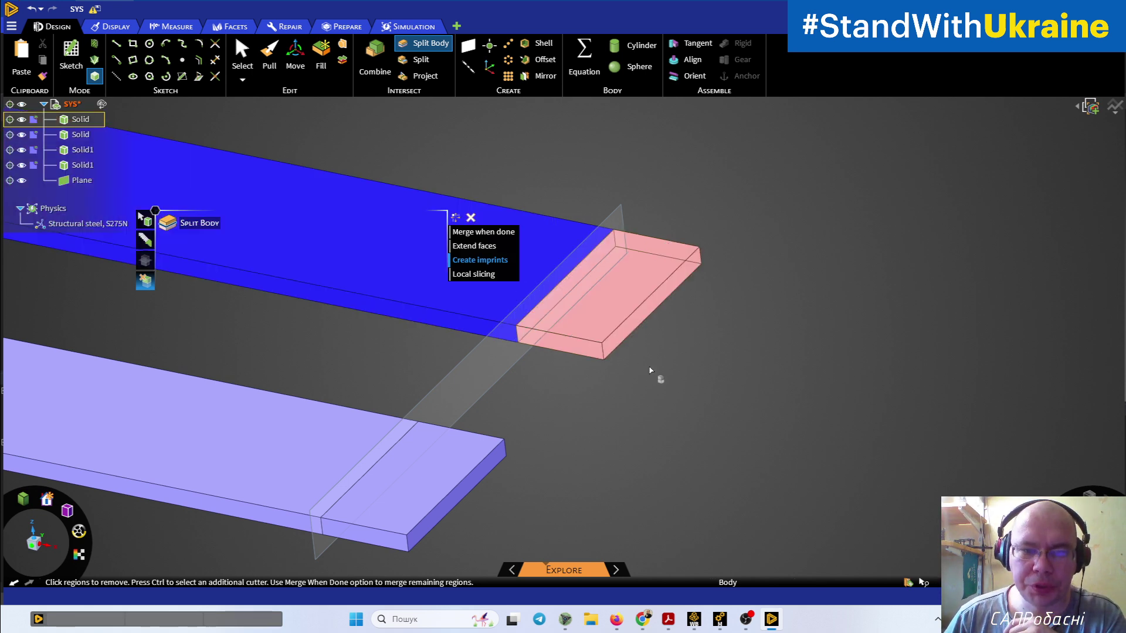
click(636, 309)
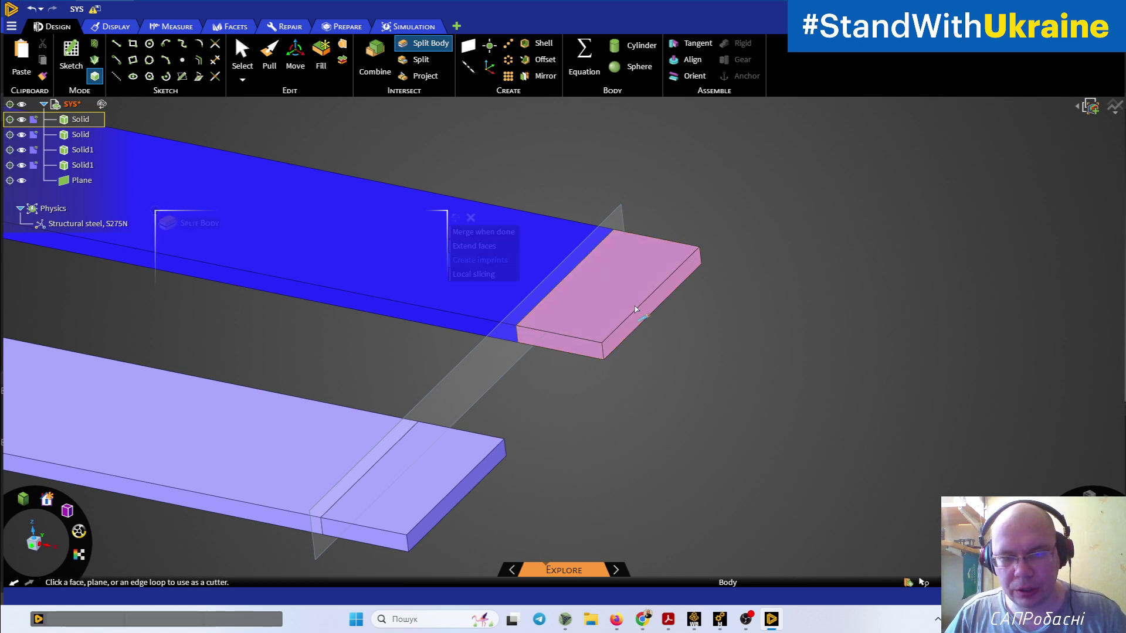
click(620, 346)
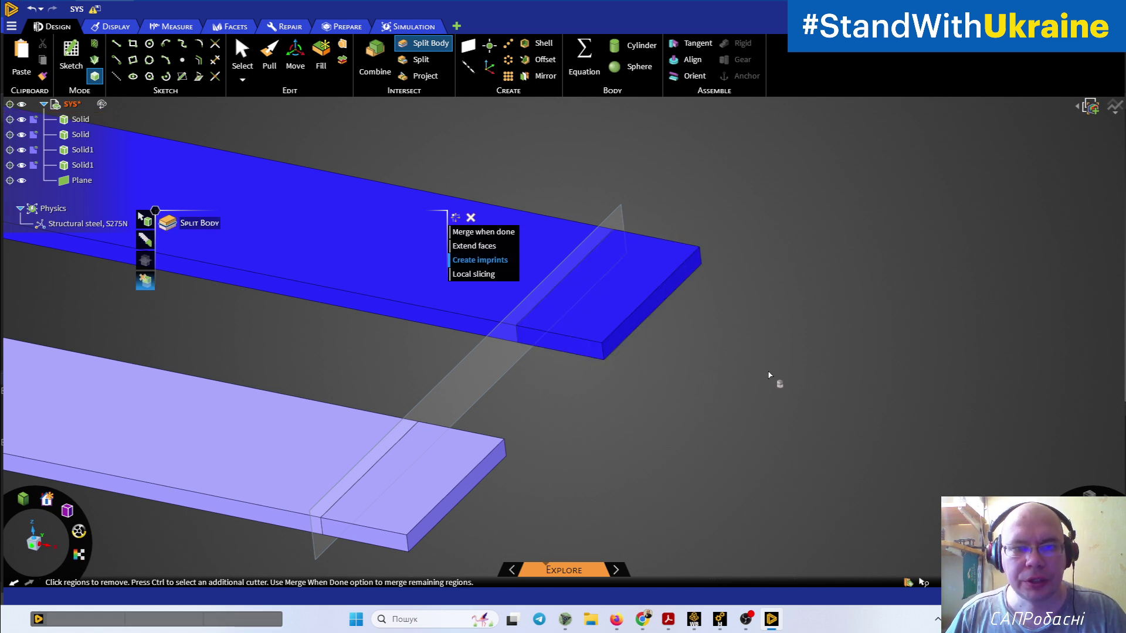
key(Escape)
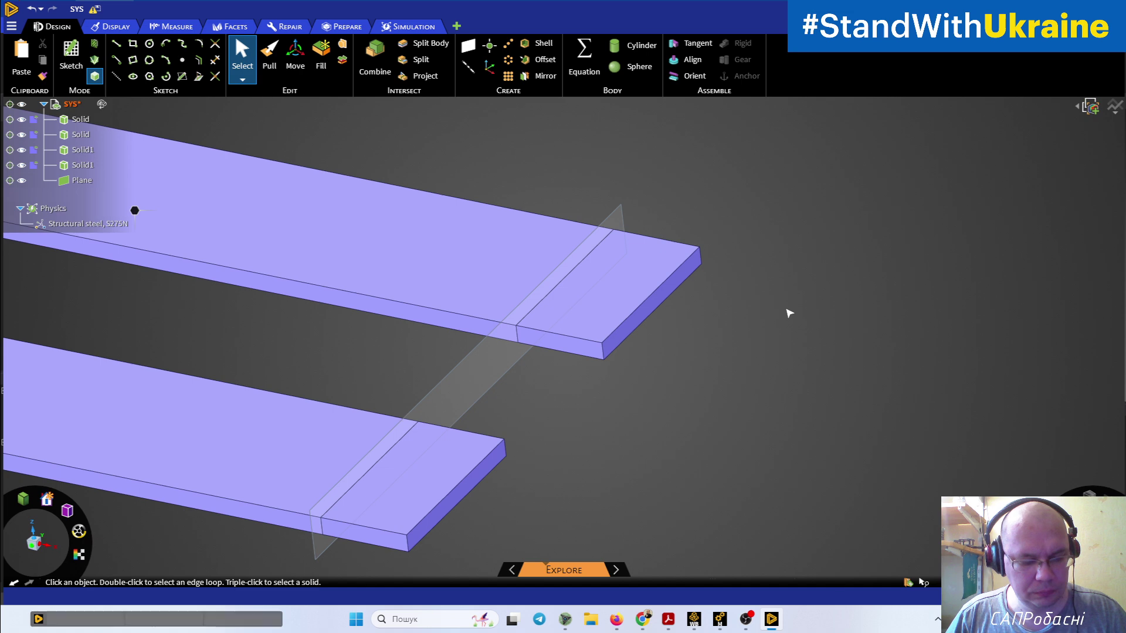
Step: Try Split on the upper plate's top face, including a narrow strip along its edge
mouse_move(788, 313)
middle_down()
mouse_move(741, 334)
mouse_move(678, 326)
mouse_move(711, 325)
middle_up()
mouse_move(704, 381)
middle_down()
mouse_move(754, 402)
mouse_move(664, 369)
mouse_move(528, 373)
mouse_move(535, 394)
middle_up()
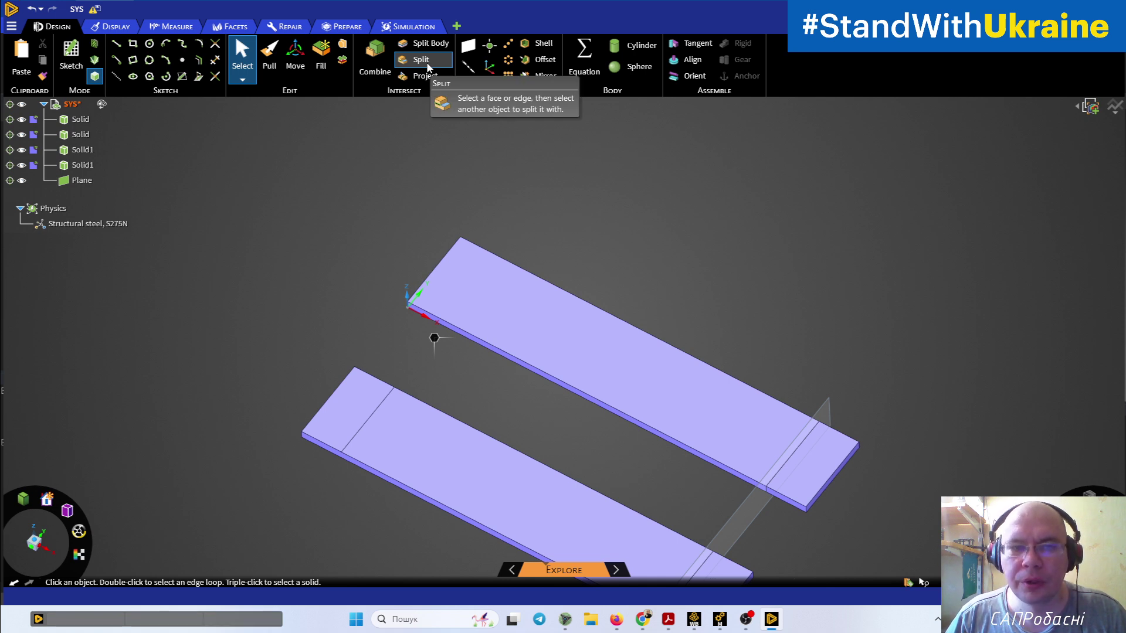
click(428, 67)
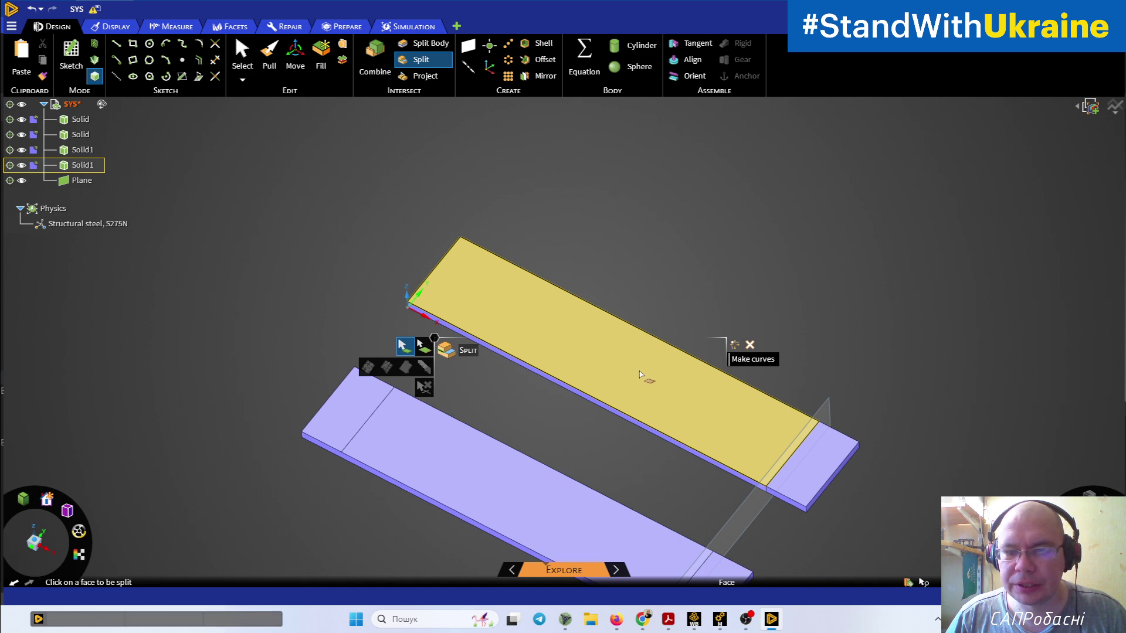
click(653, 368)
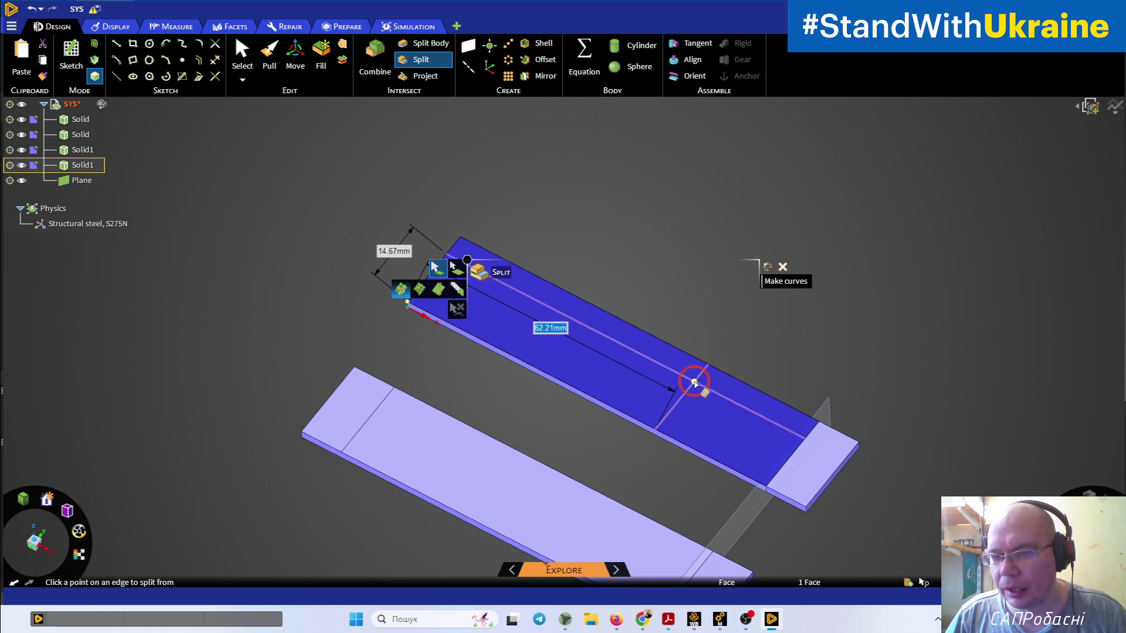
click(706, 422)
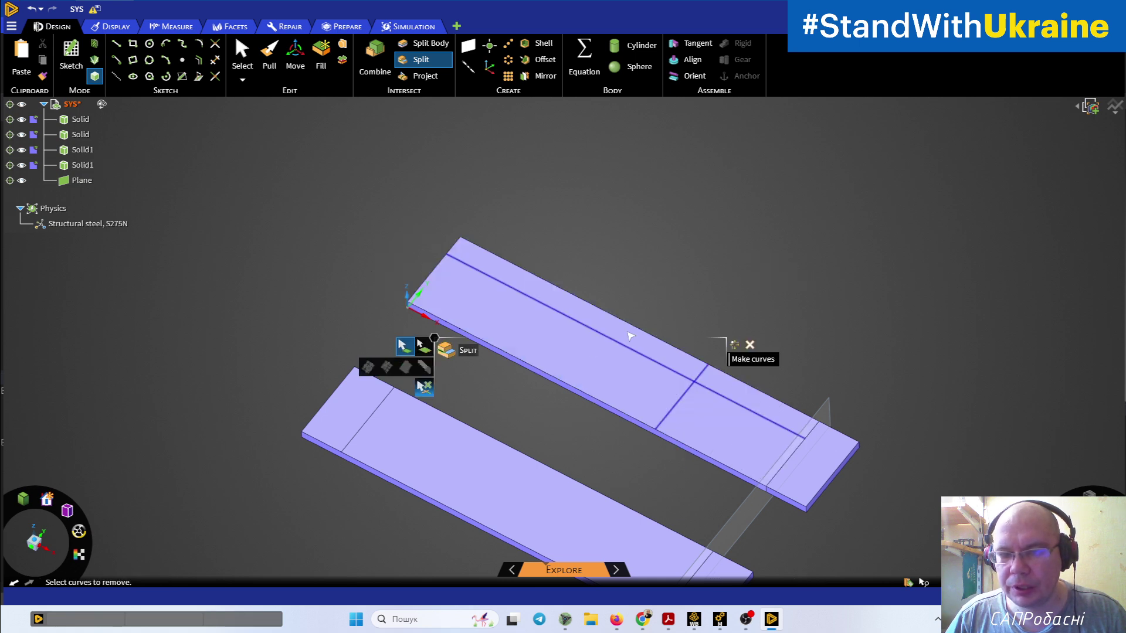
click(770, 198)
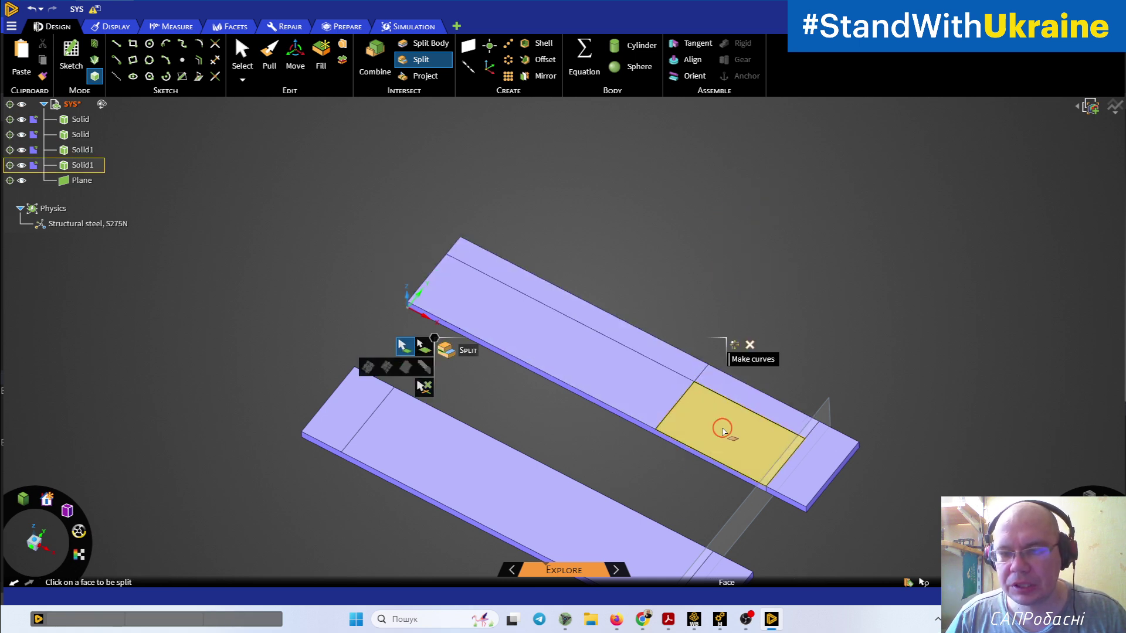
click(750, 403)
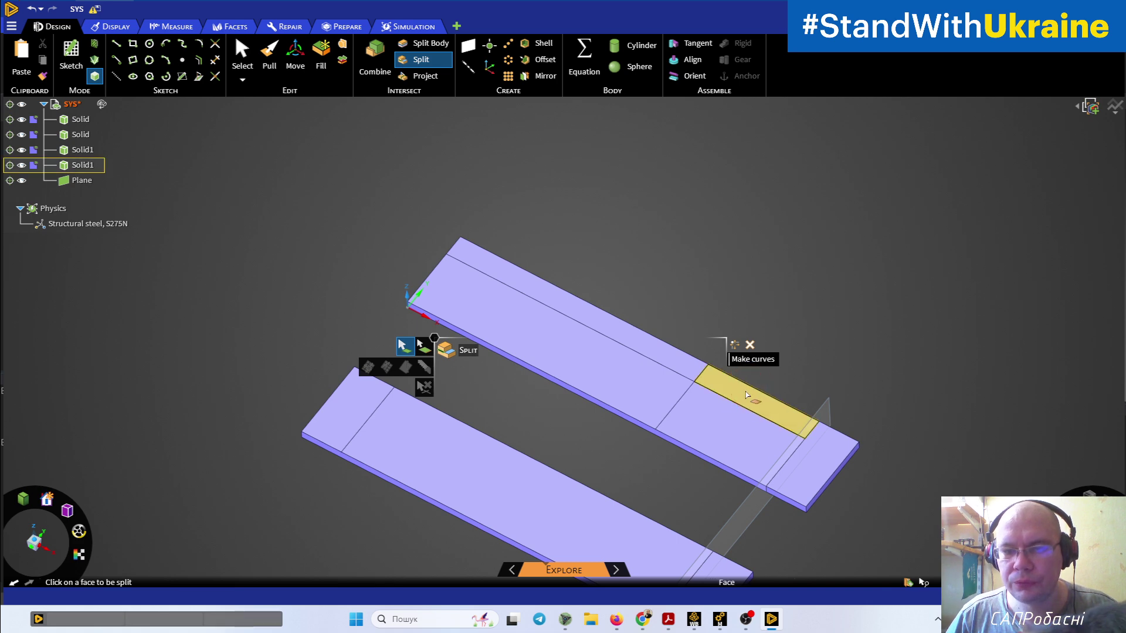
click(712, 371)
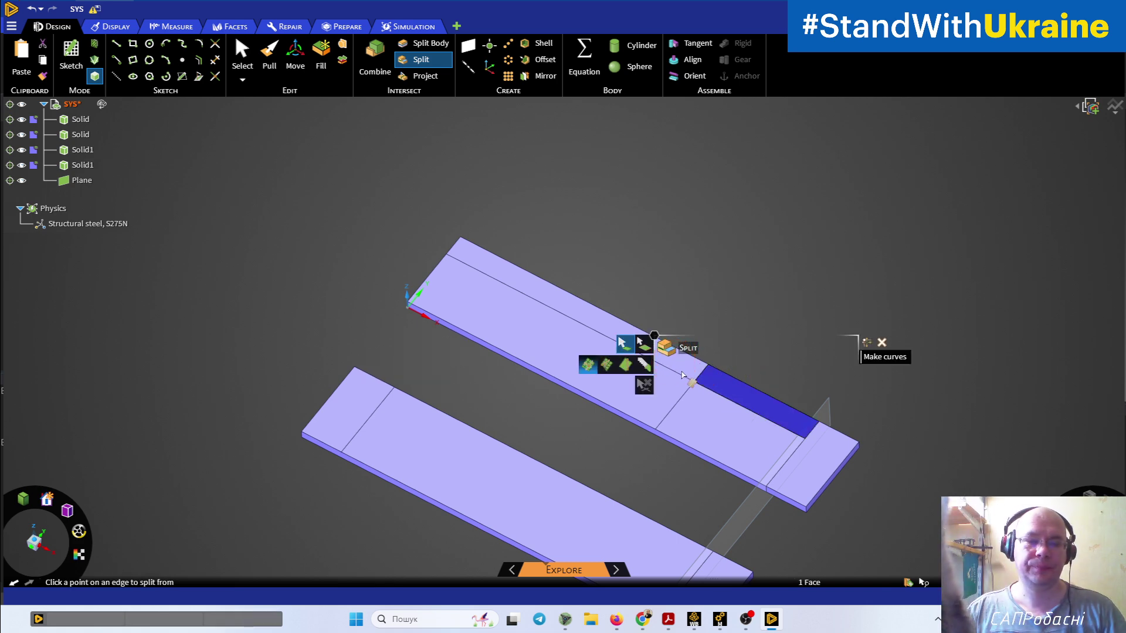
key(Escape)
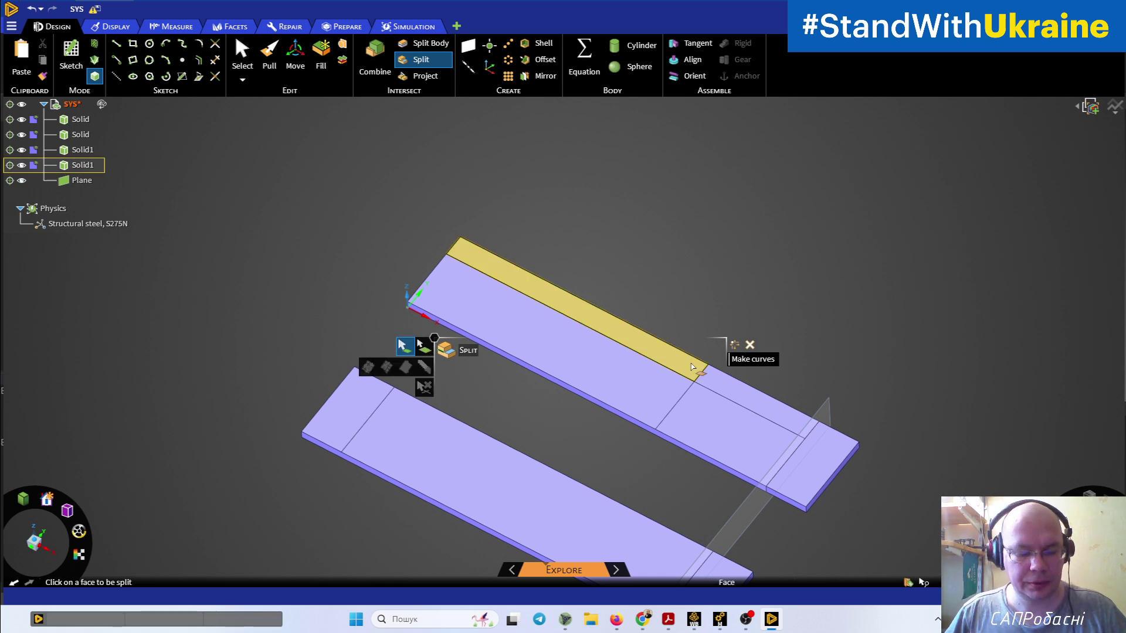
Step: Cancel the remaining pending face-split picks, leaving the top face whole apart from the end section
click(694, 368)
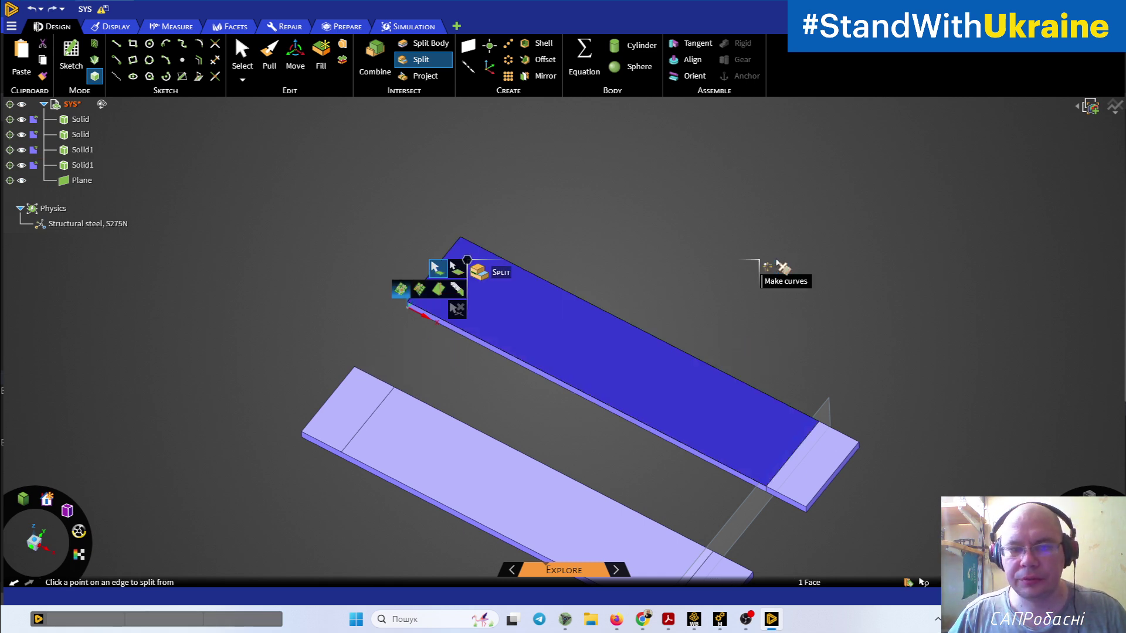
key(Escape)
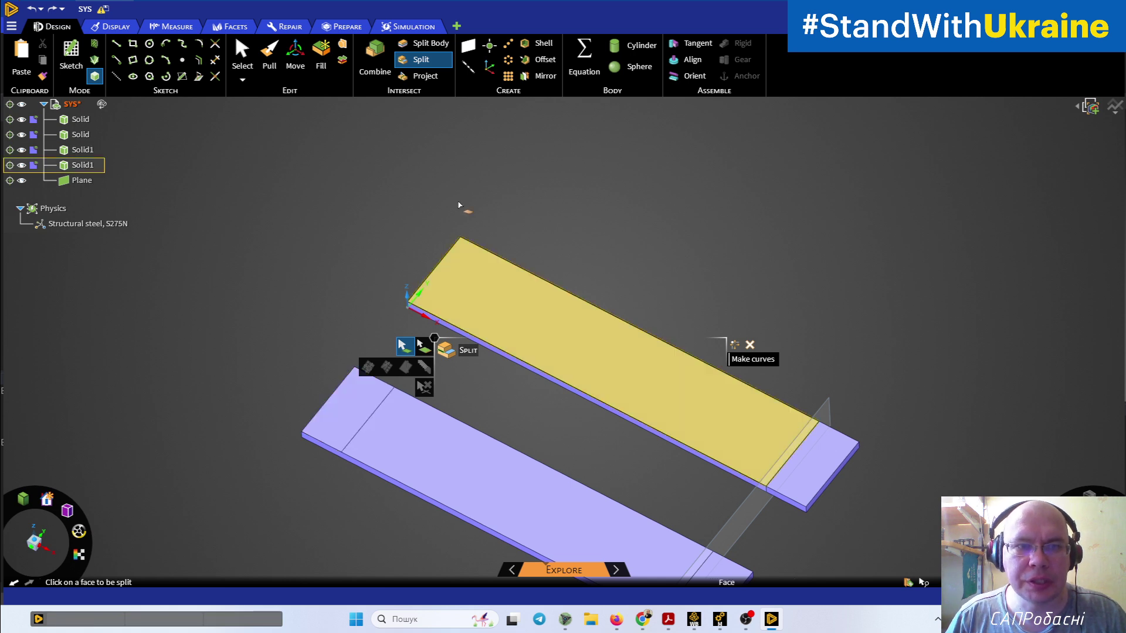
click(389, 176)
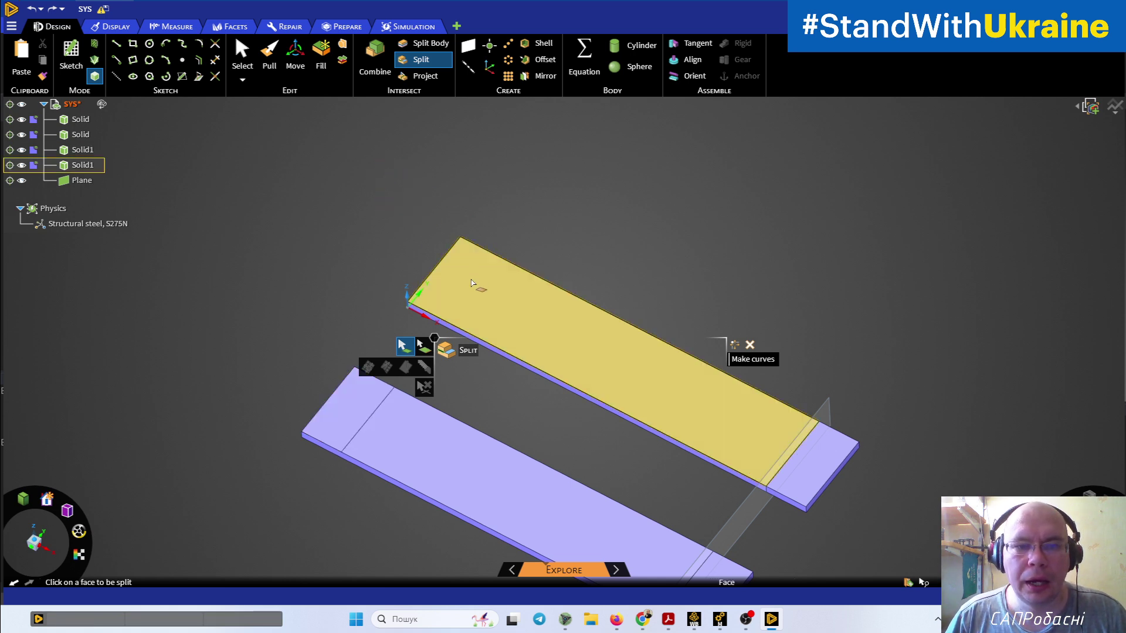
click(472, 283)
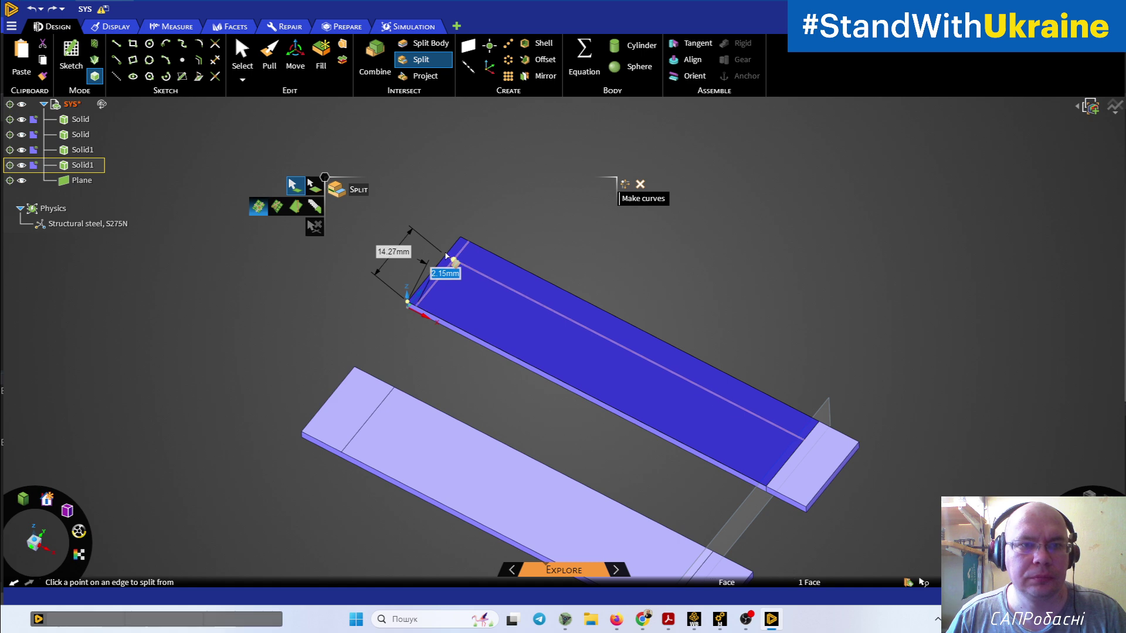
click(446, 256)
key(Escape)
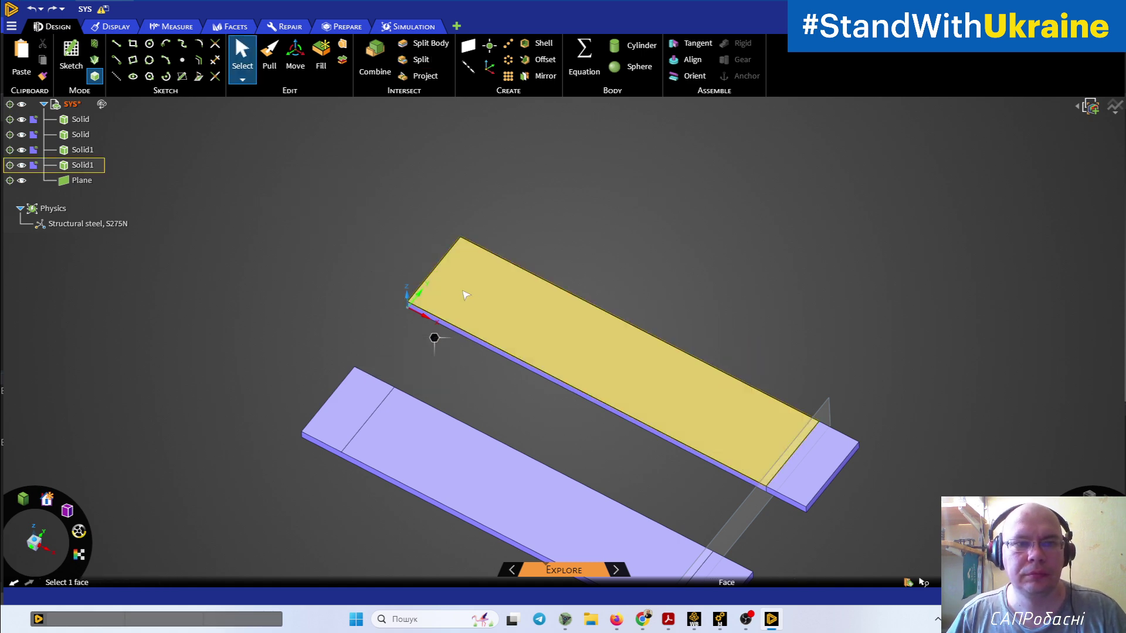
Step: Sketch a straight cross line over the upper plate's top face near its end
click(470, 283)
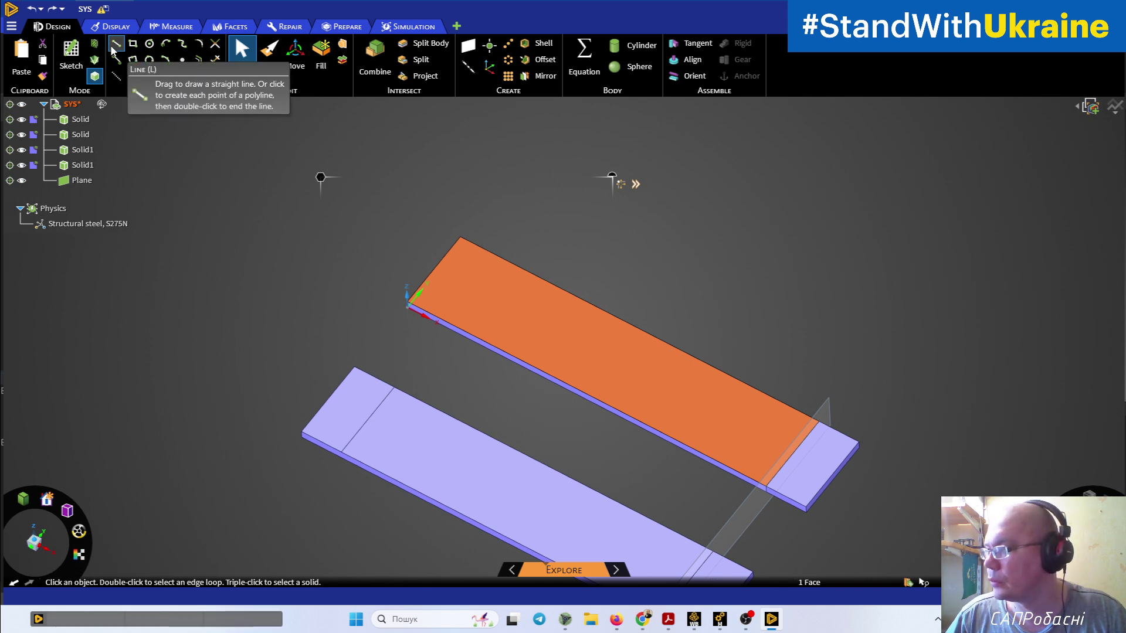
click(112, 47)
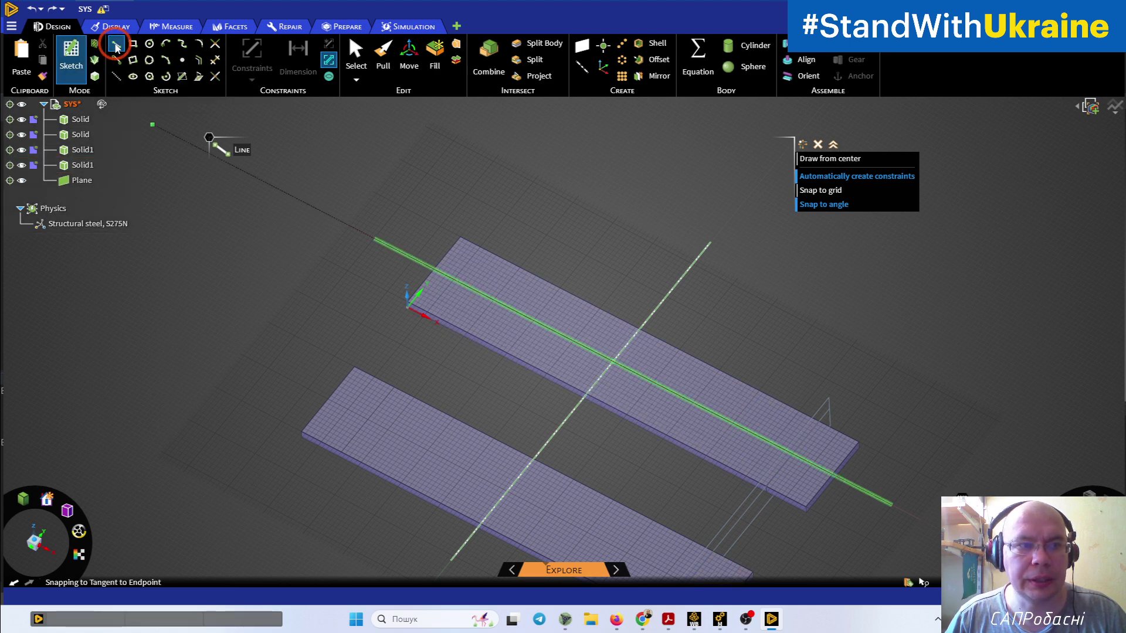
click(277, 196)
scroll(482, 334, up, 3)
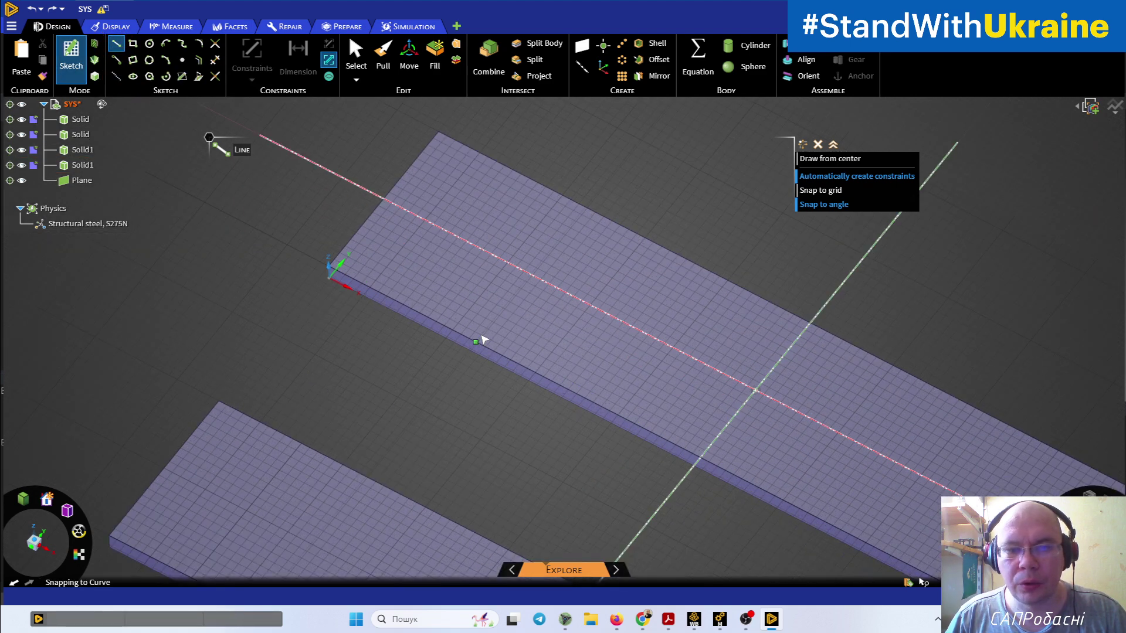
mouse_move(434, 368)
ctrl+middle_down()
mouse_move(420, 396)
mouse_move(445, 384)
mouse_move(367, 314)
ctrl+middle_up()
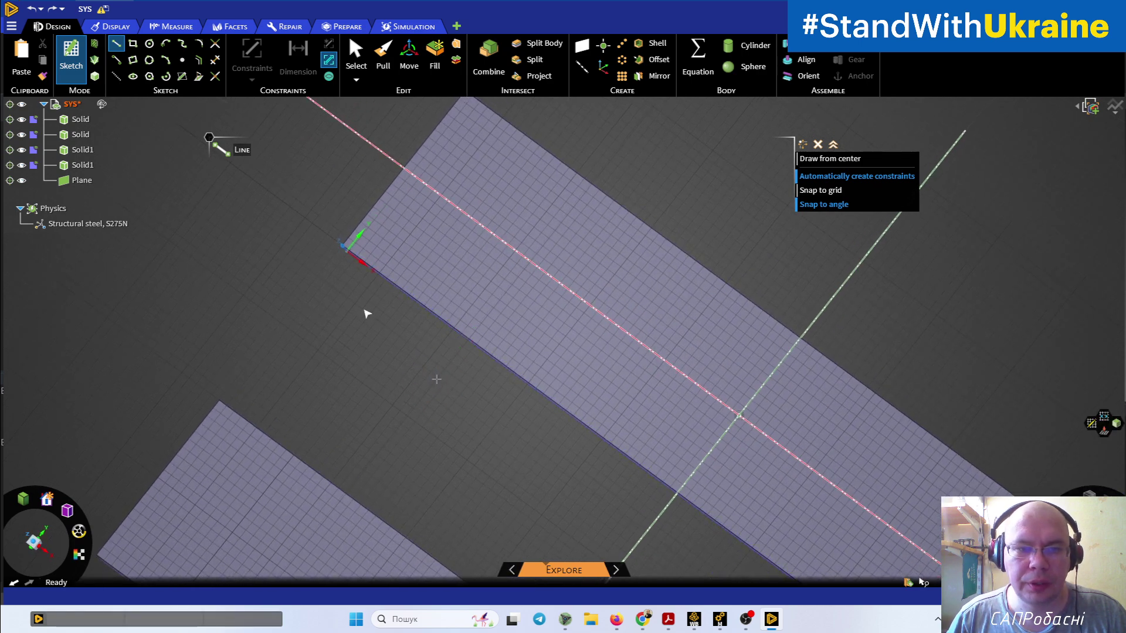
click(395, 285)
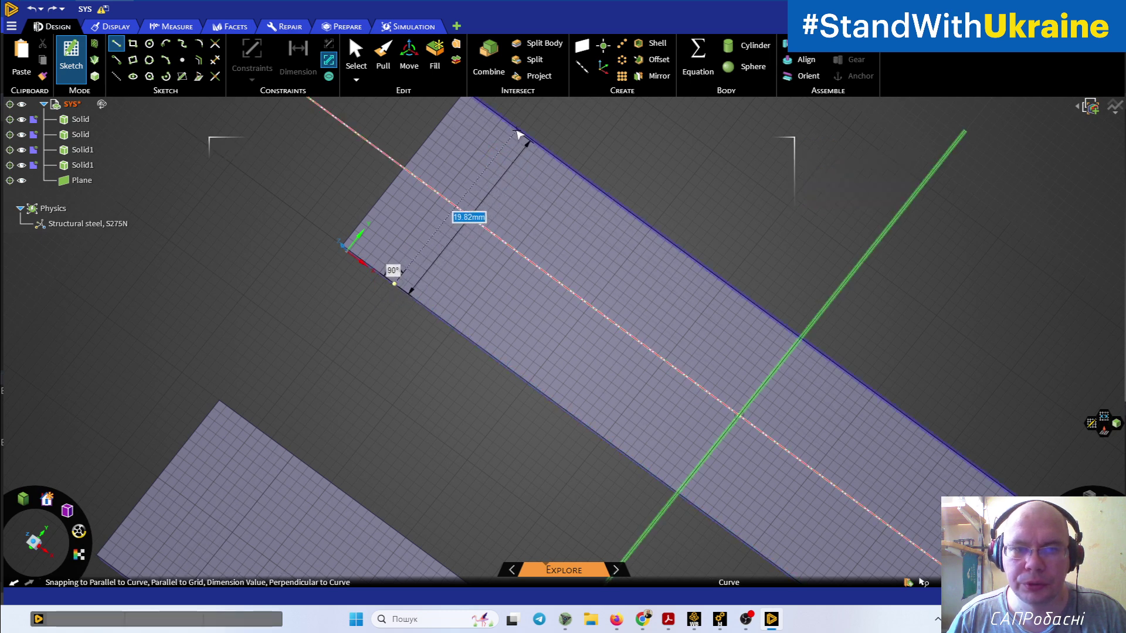
click(516, 130)
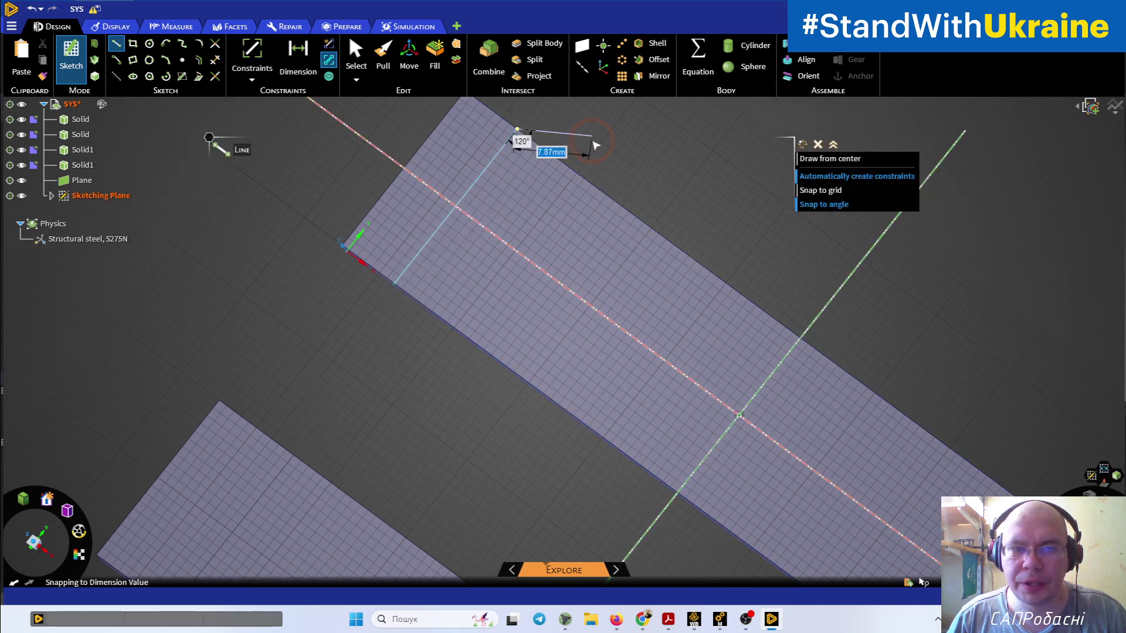
key(Escape)
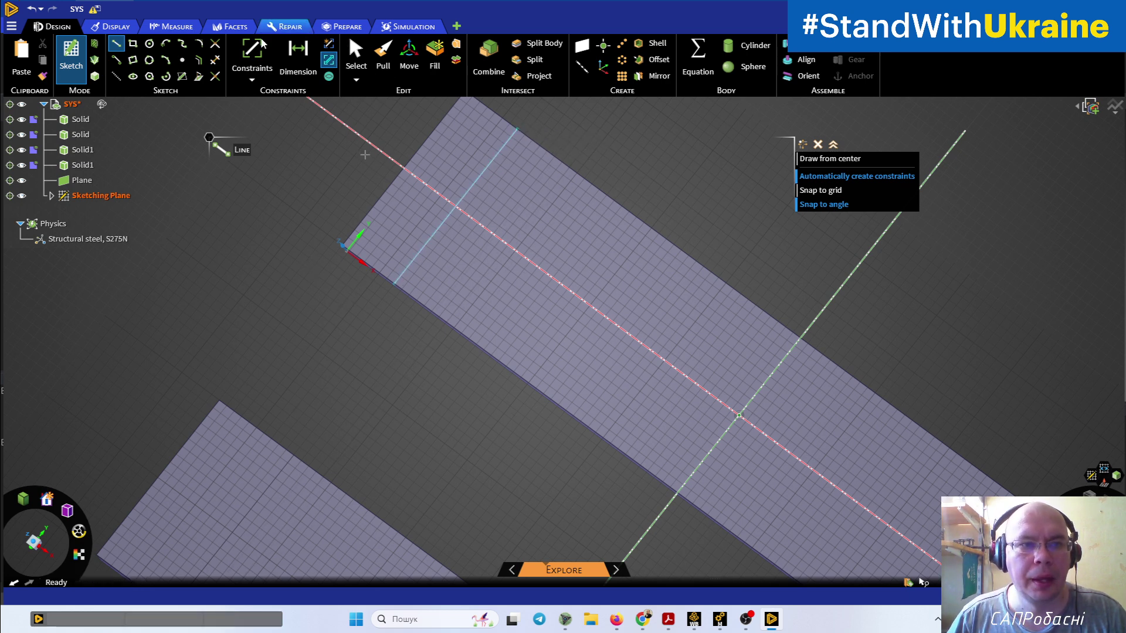
Step: Dimension the cross line 10 mm from the plate's end and exit the sketch to split the face
click(295, 66)
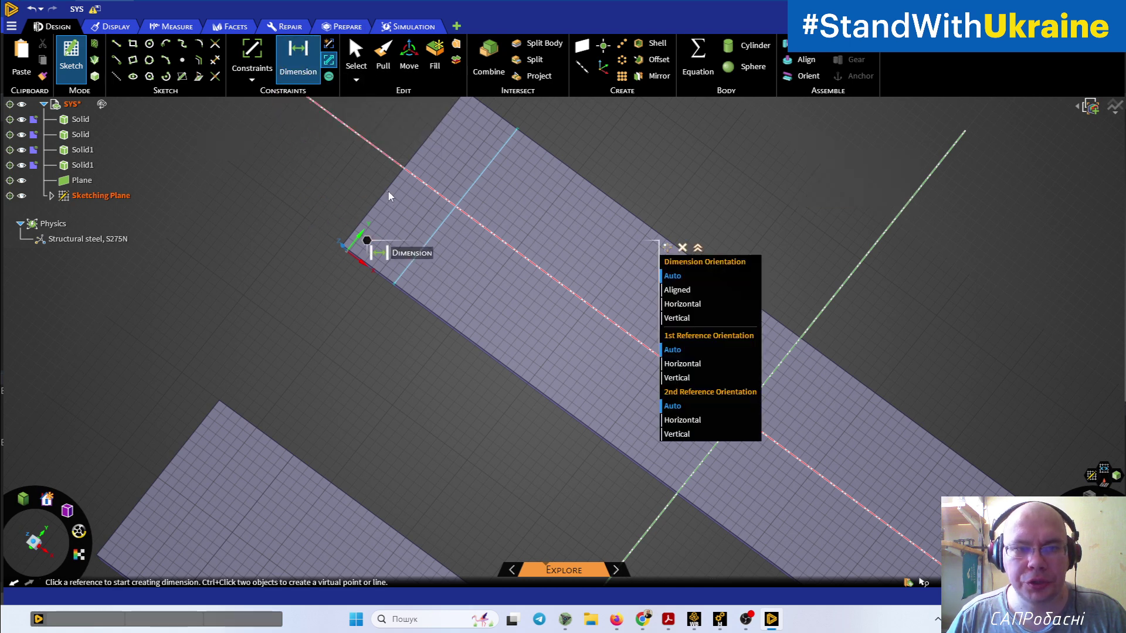
click(412, 215)
click(433, 229)
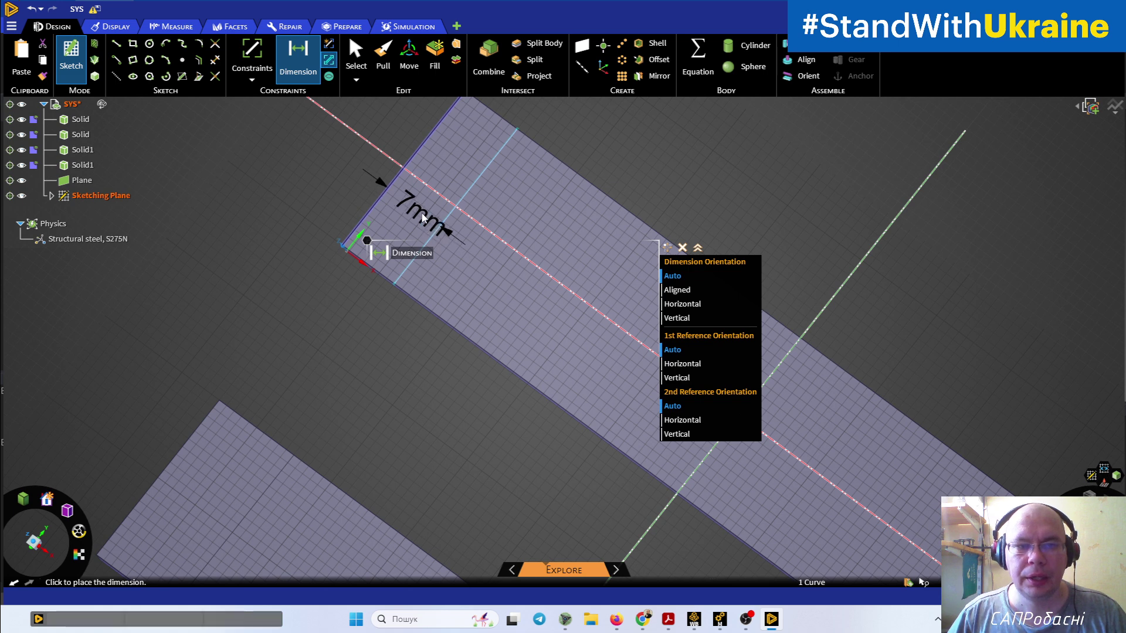
click(422, 216)
click(419, 215)
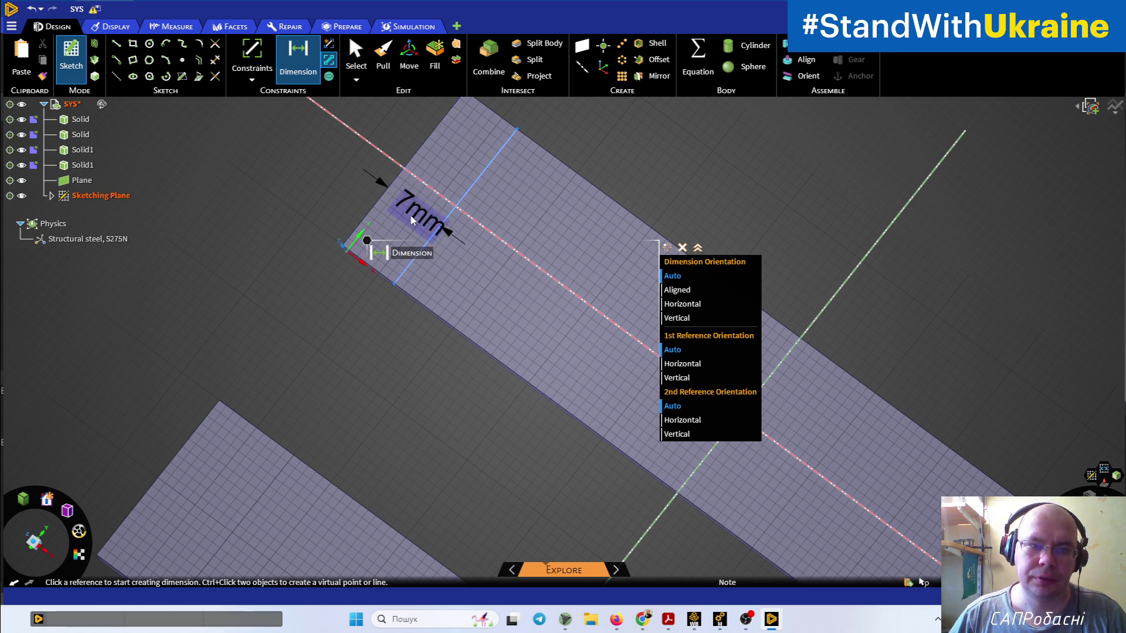
text(10)
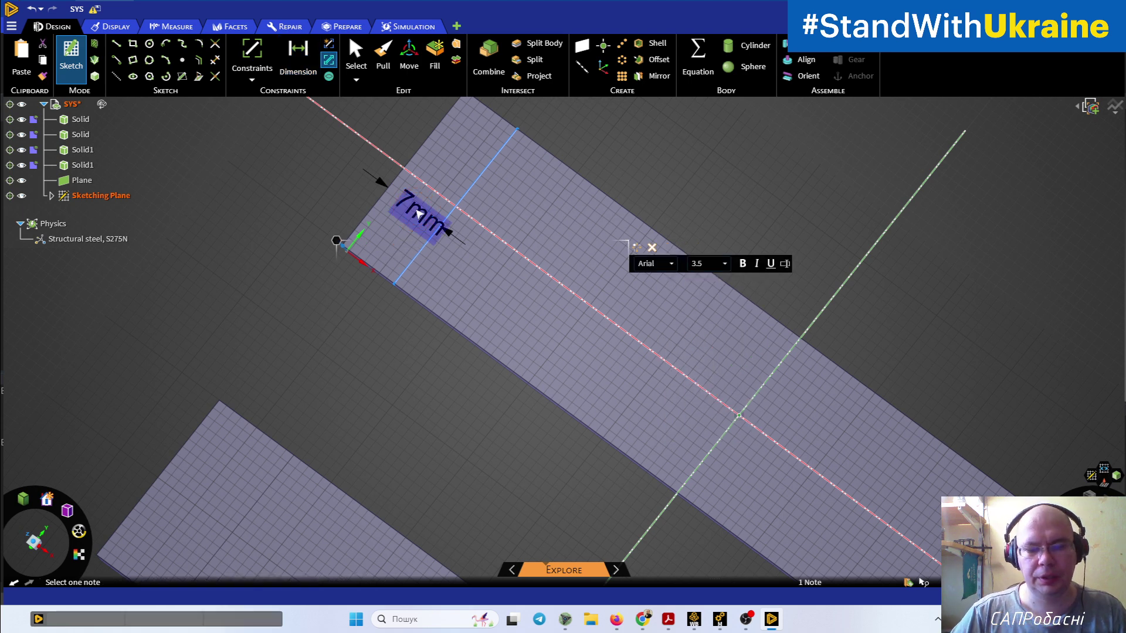
key(Return)
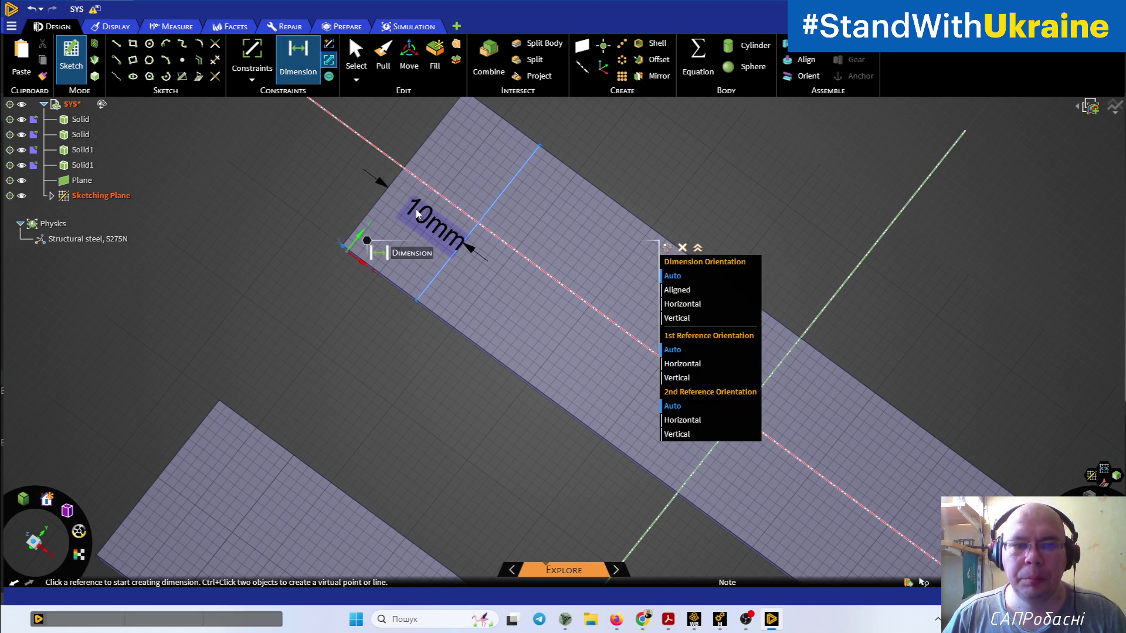
click(293, 285)
middle_drag(320, 348, 391, 273)
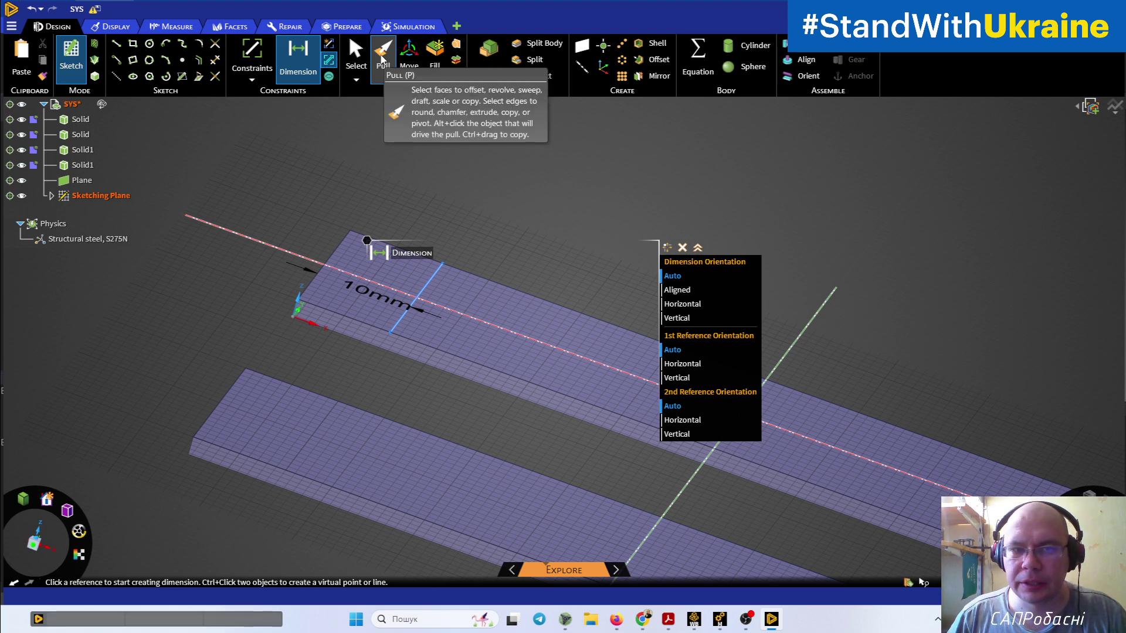
click(381, 59)
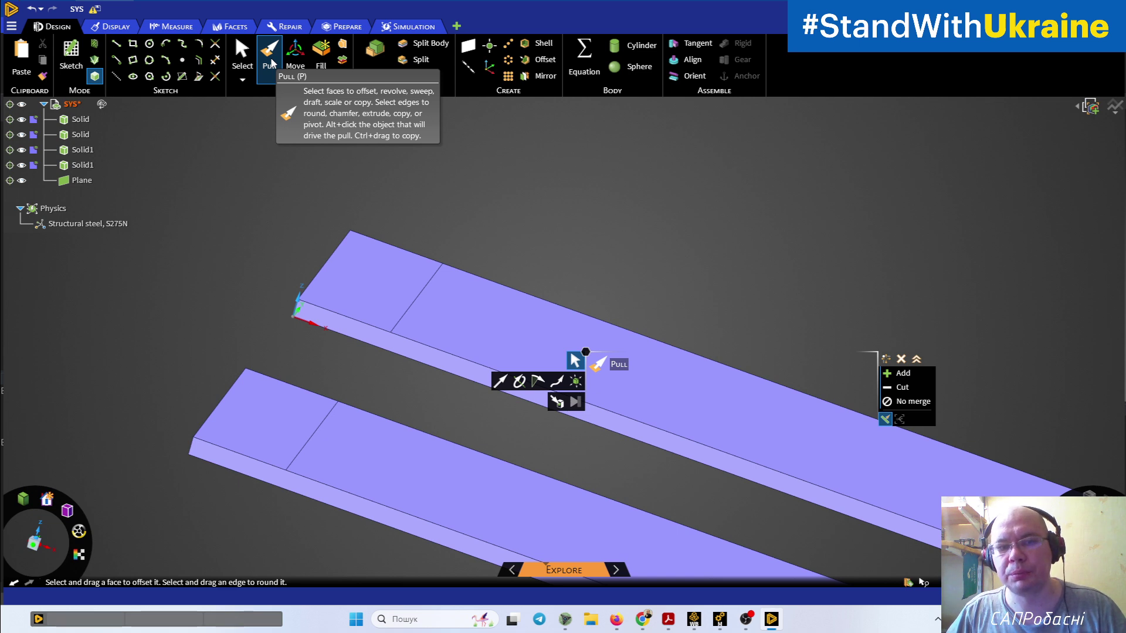
key(Escape)
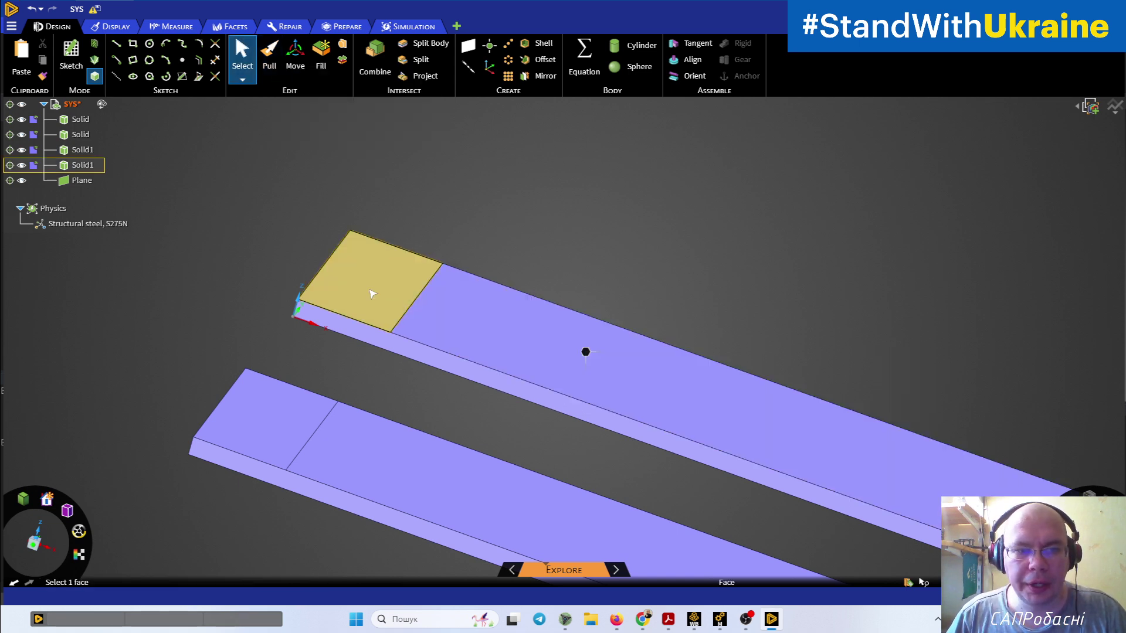
Step: Sketch a circle centred on the red axis on the bar's new square end face
click(371, 292)
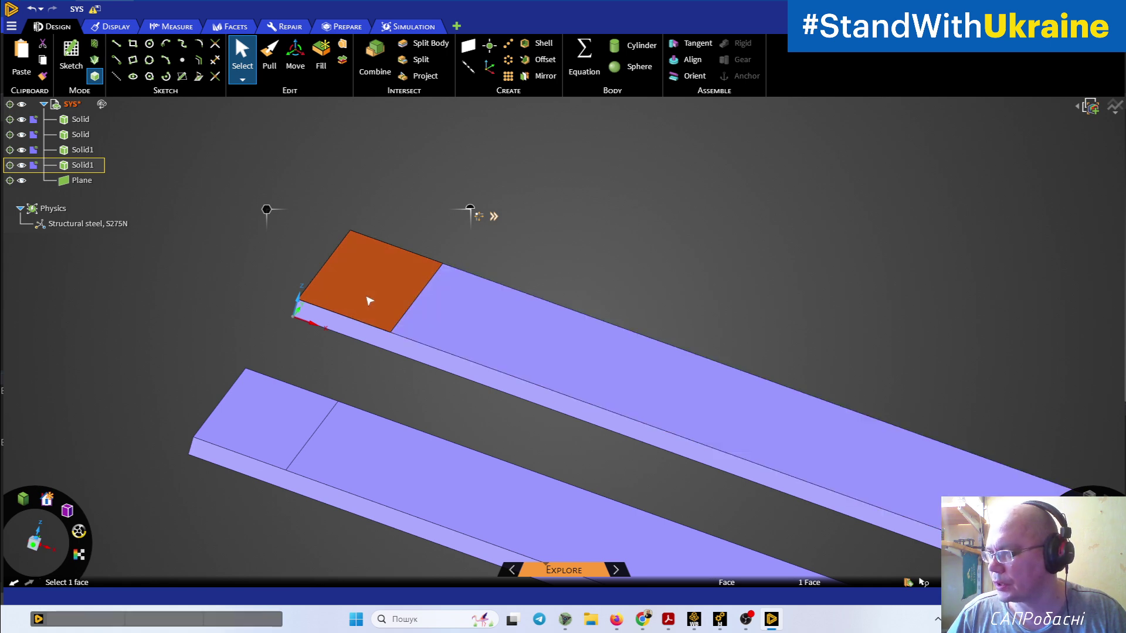
click(150, 45)
click(691, 428)
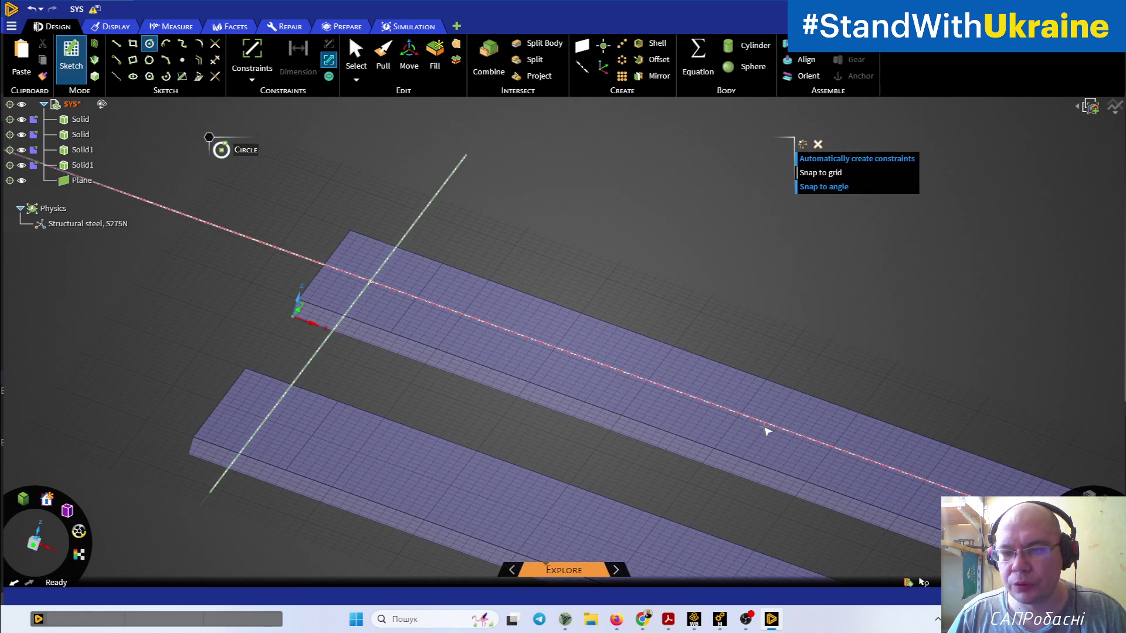
click(766, 423)
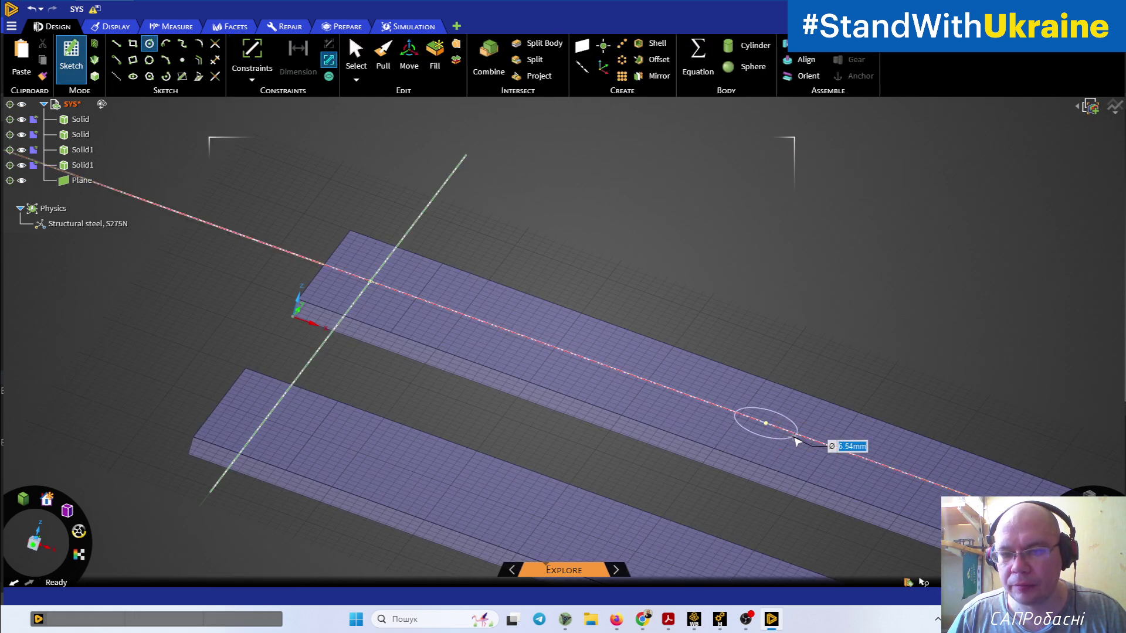
click(803, 444)
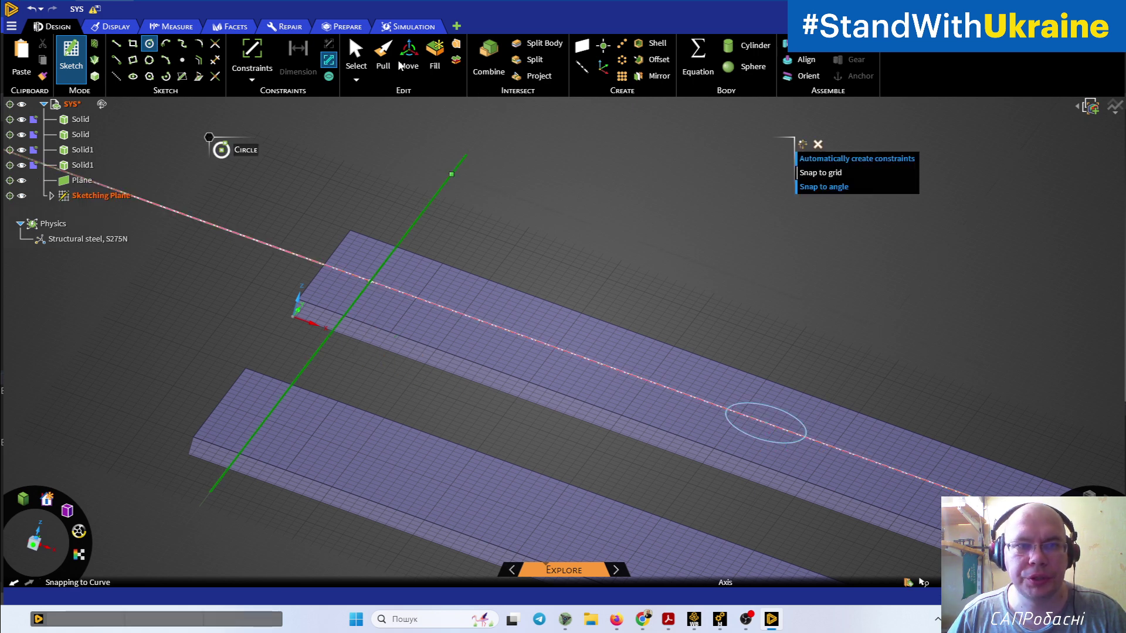
click(359, 56)
click(607, 256)
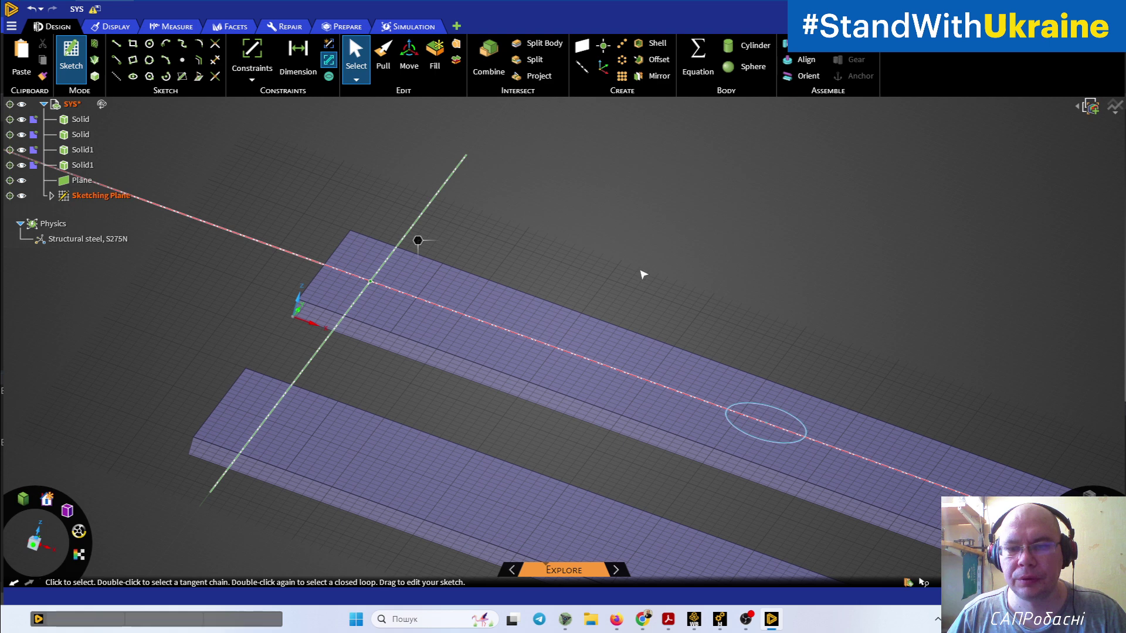
Step: Try pulling the upper bar's top face, then return to Select without changing it
key(p)
click(447, 221)
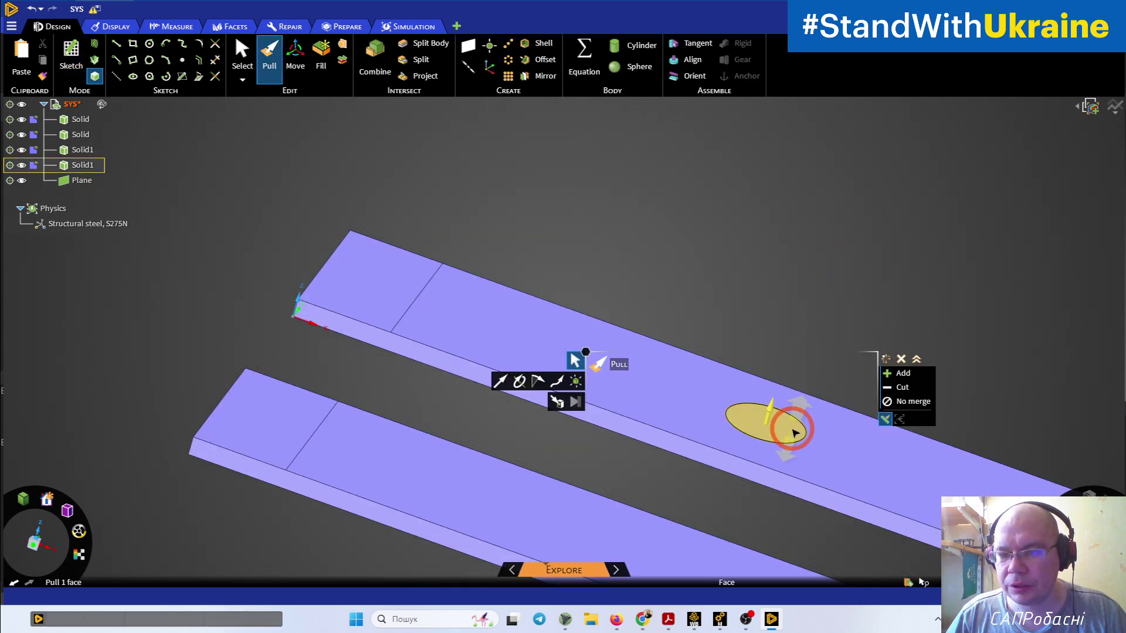
click(812, 410)
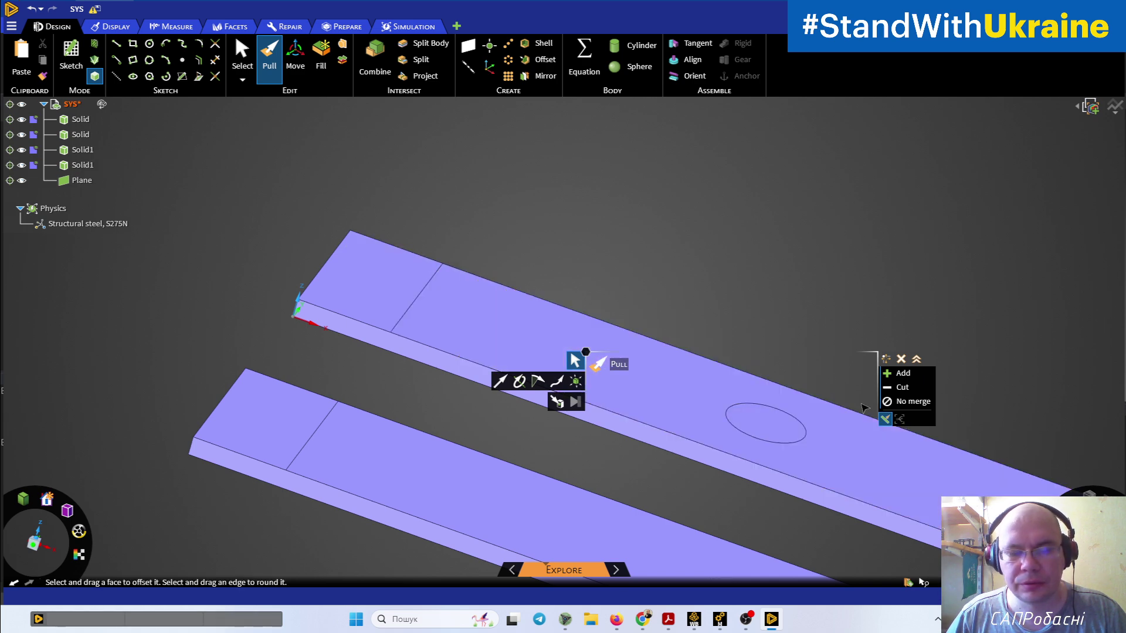
click(684, 428)
click(803, 410)
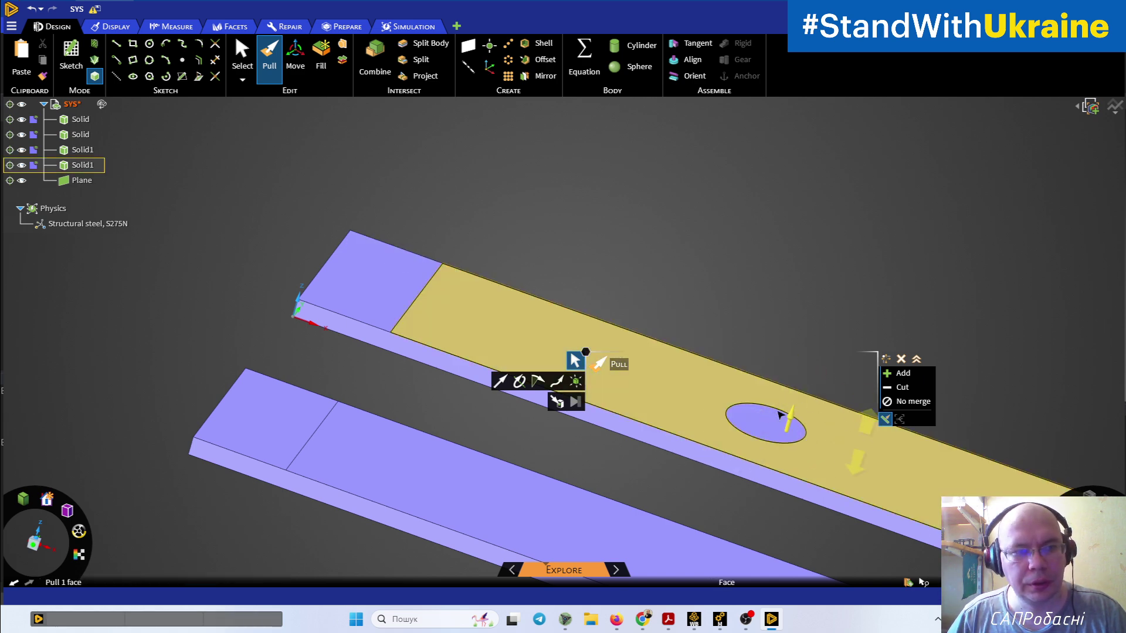
click(812, 410)
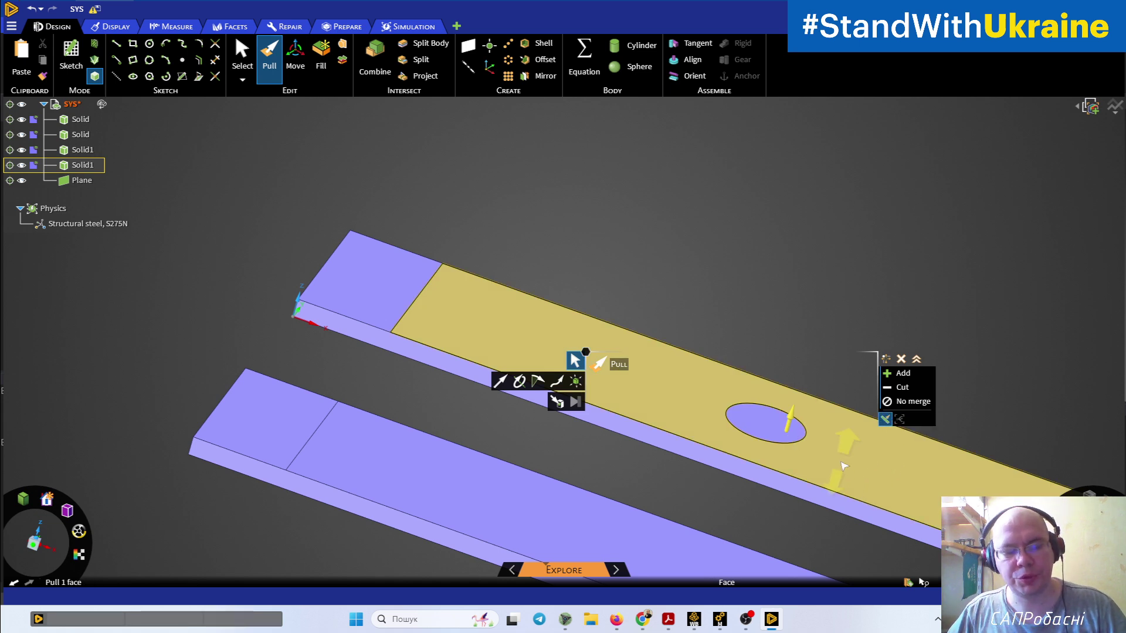
key(s)
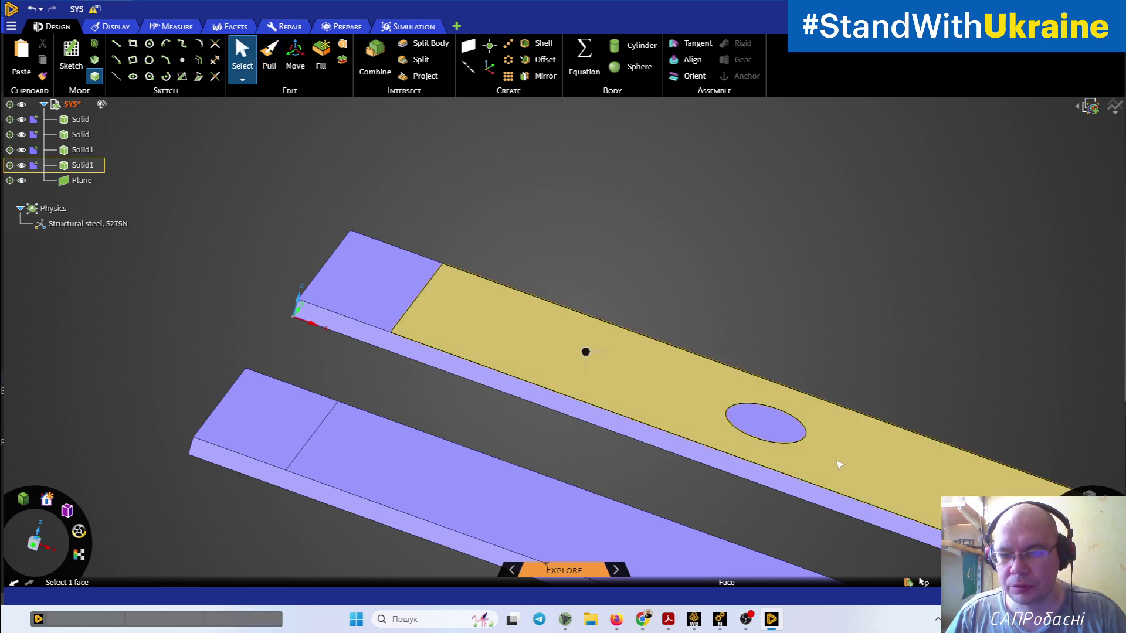
Step: Inspect the circular imprint, thin side and large faces of both bars, then return to Mechanical
click(789, 437)
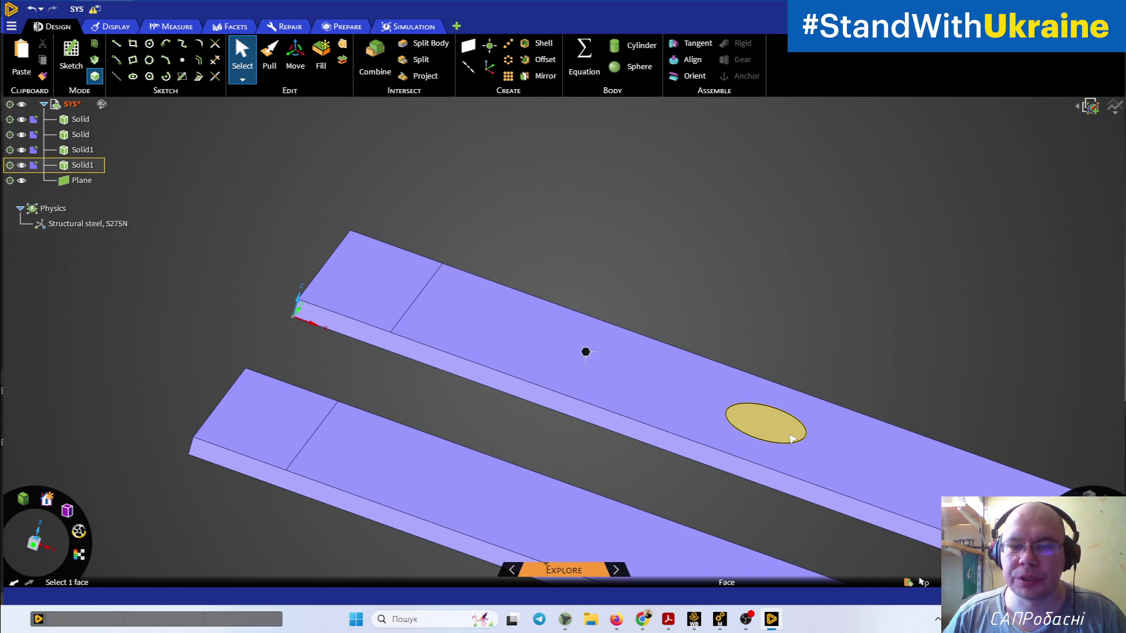
click(719, 266)
scroll(709, 304, down, 3)
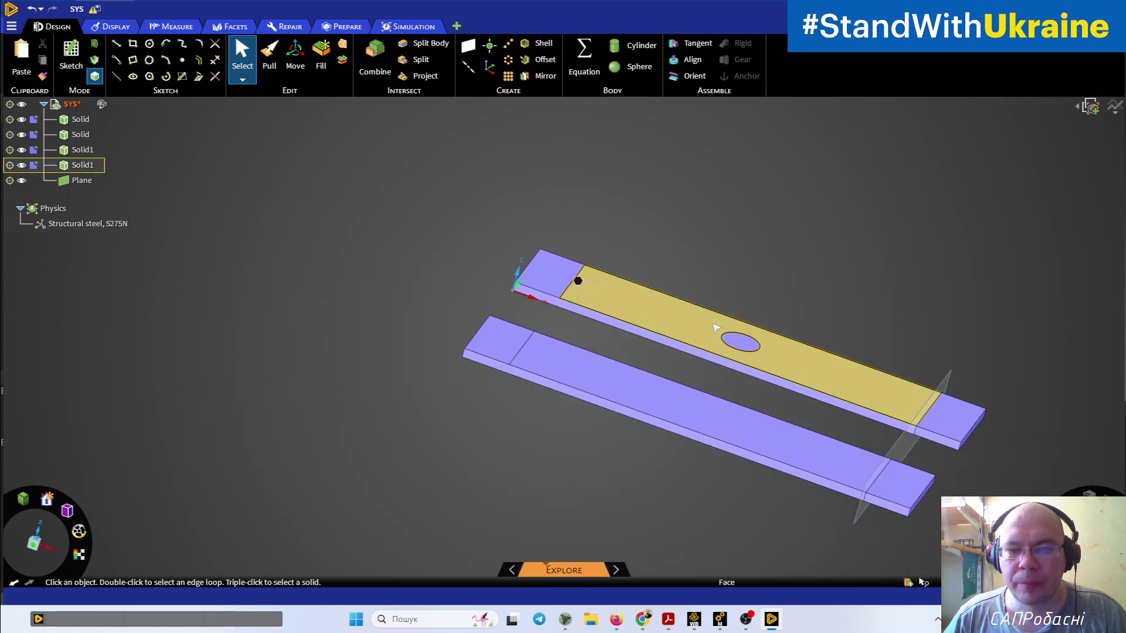
click(780, 359)
middle_drag(780, 359, 771, 257)
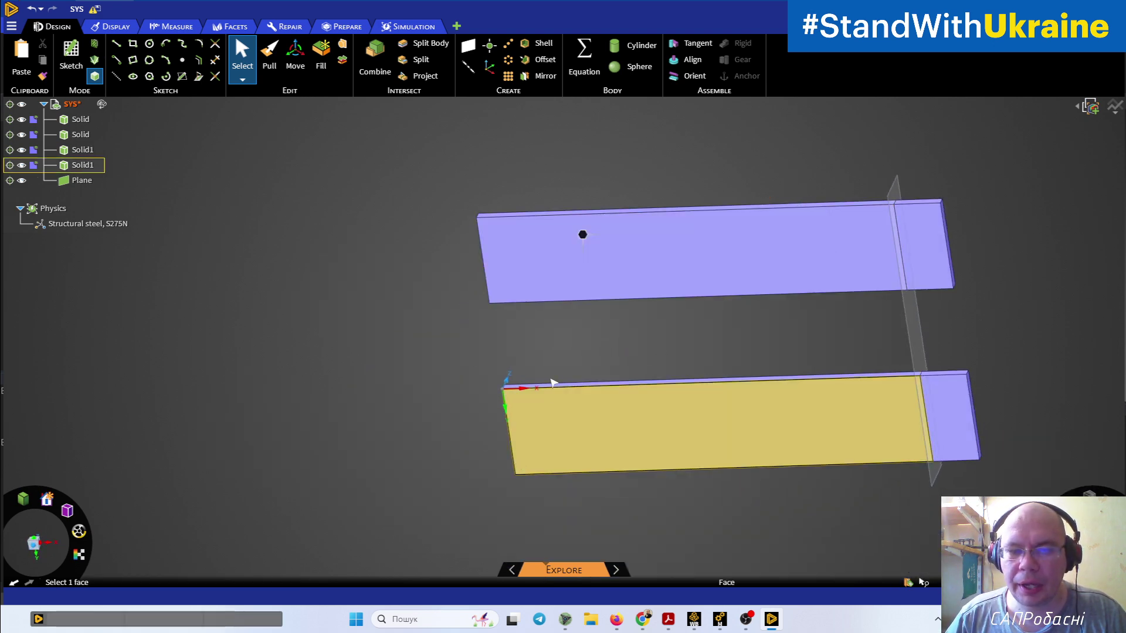
click(582, 379)
middle_drag(593, 346, 578, 367)
click(531, 281)
click(594, 420)
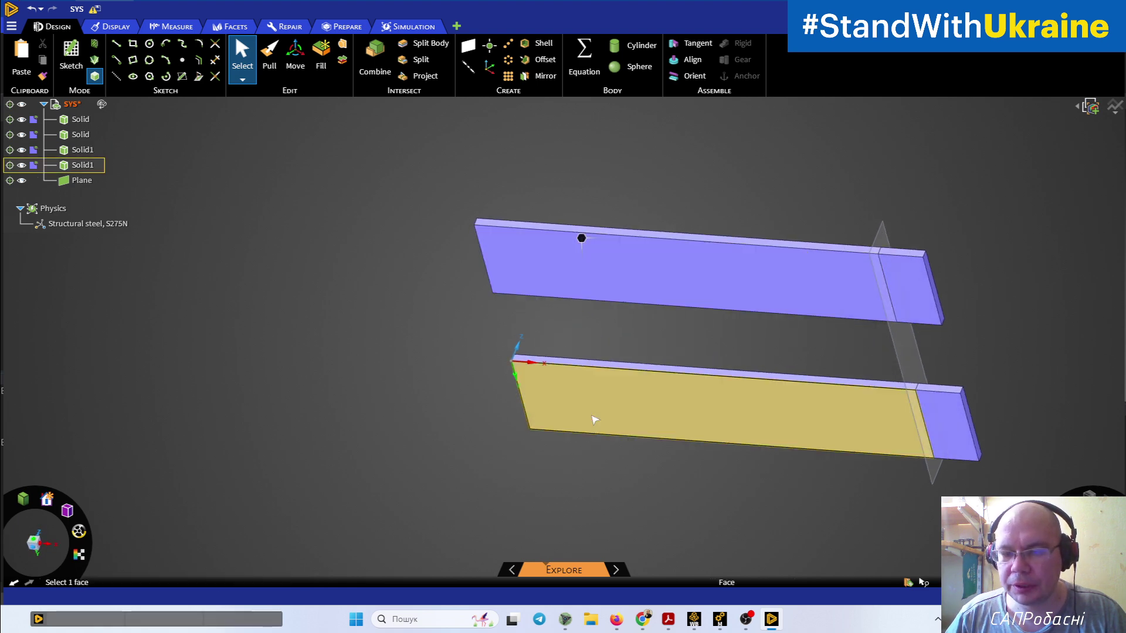
click(628, 428)
middle_drag(628, 428, 748, 630)
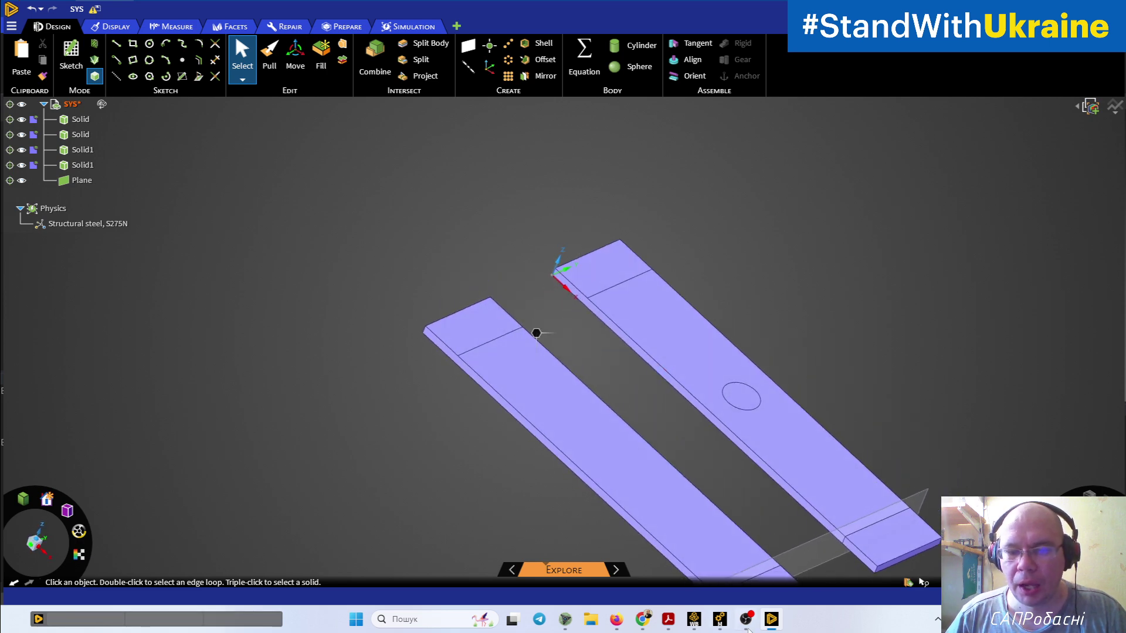
click(719, 619)
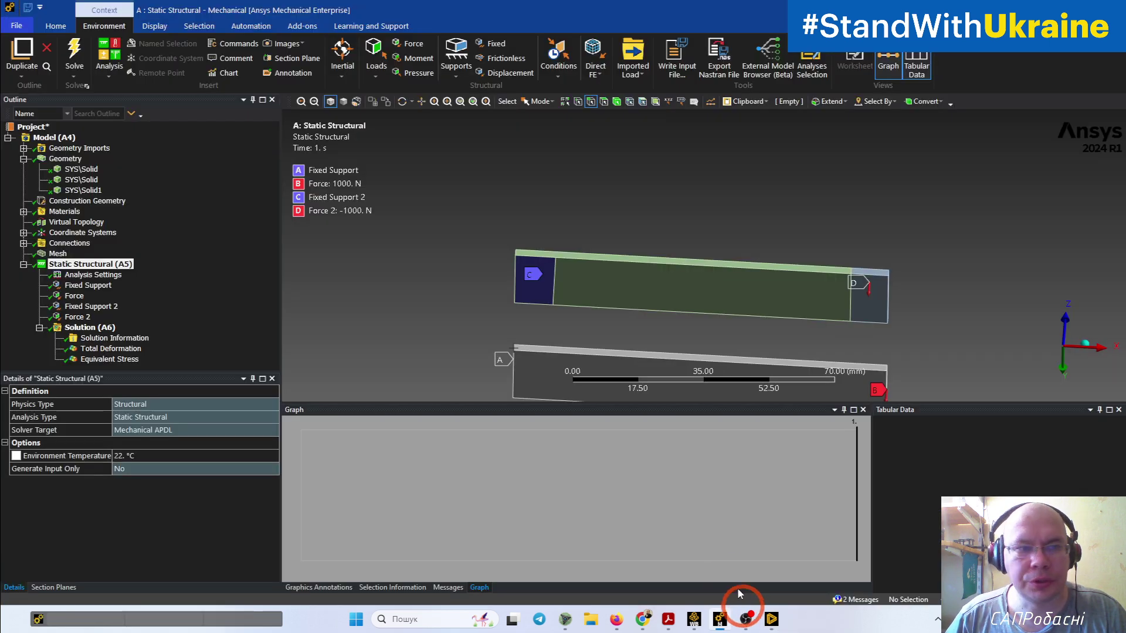
Step: Update the geometry from source and assign Structural Steel to body SYS\Solid1
right_click(71, 159)
click(146, 230)
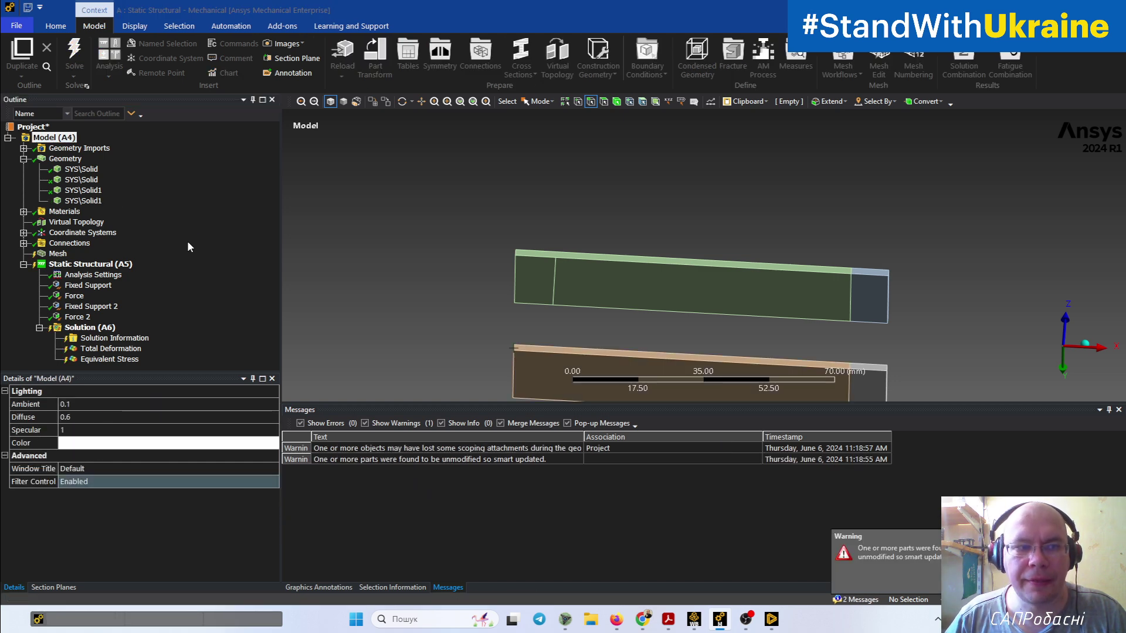
click(83, 201)
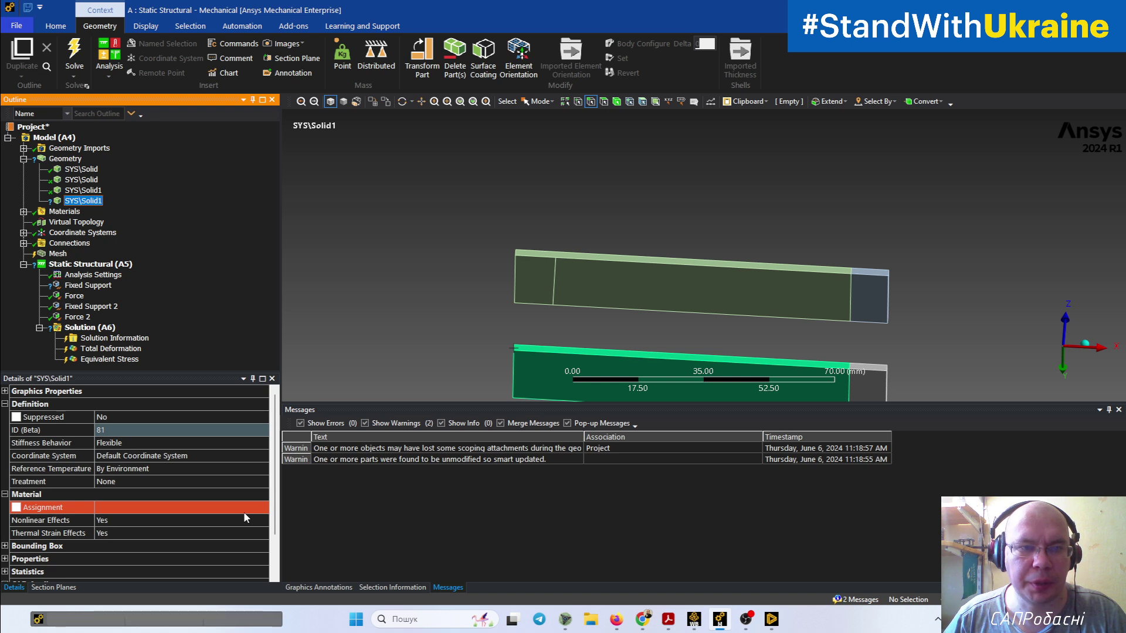
click(245, 513)
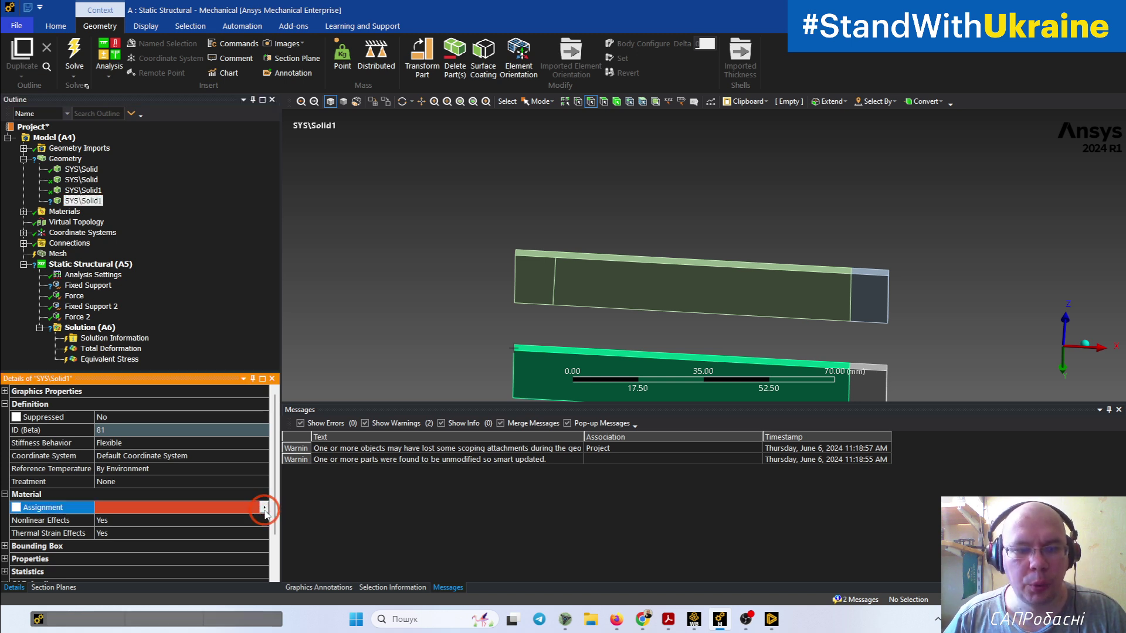
click(264, 509)
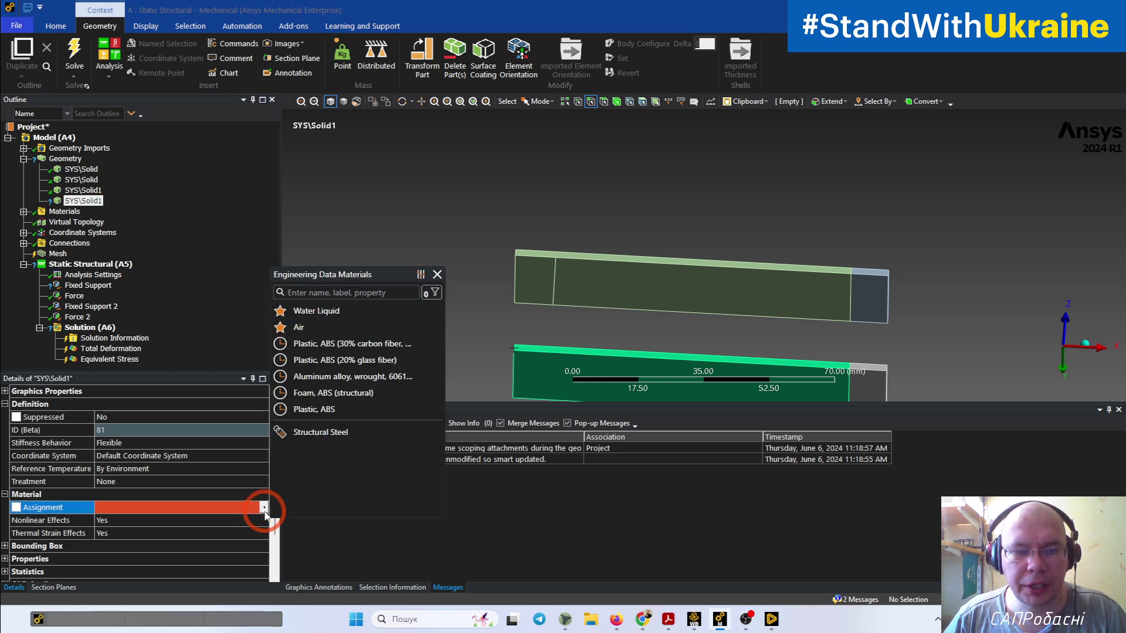
click(351, 440)
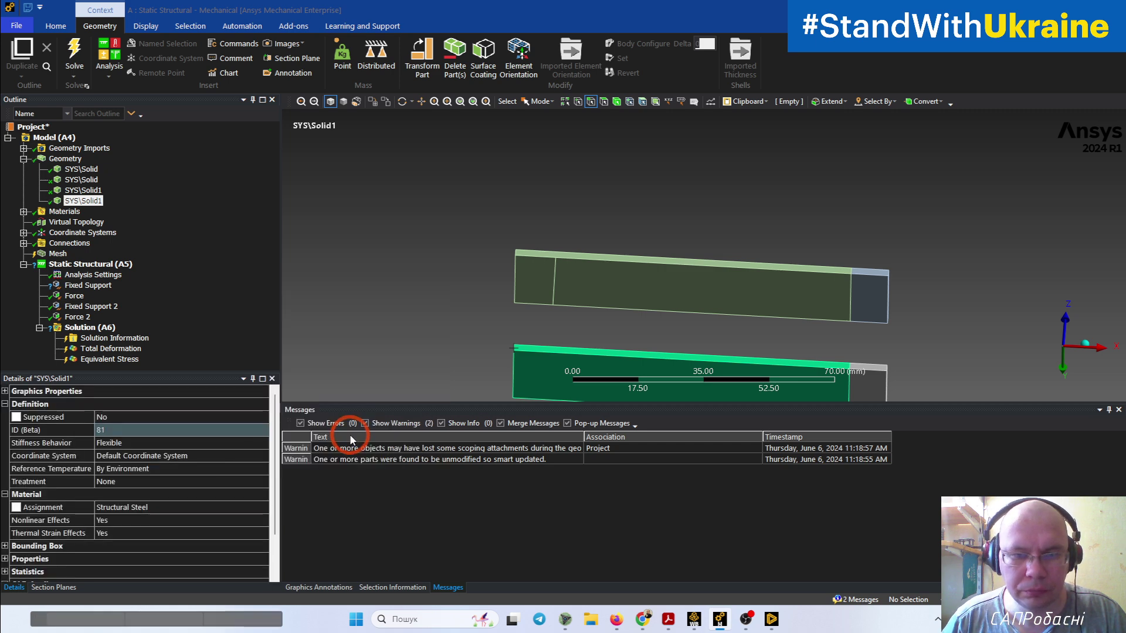
middle_drag(383, 254, 538, 290)
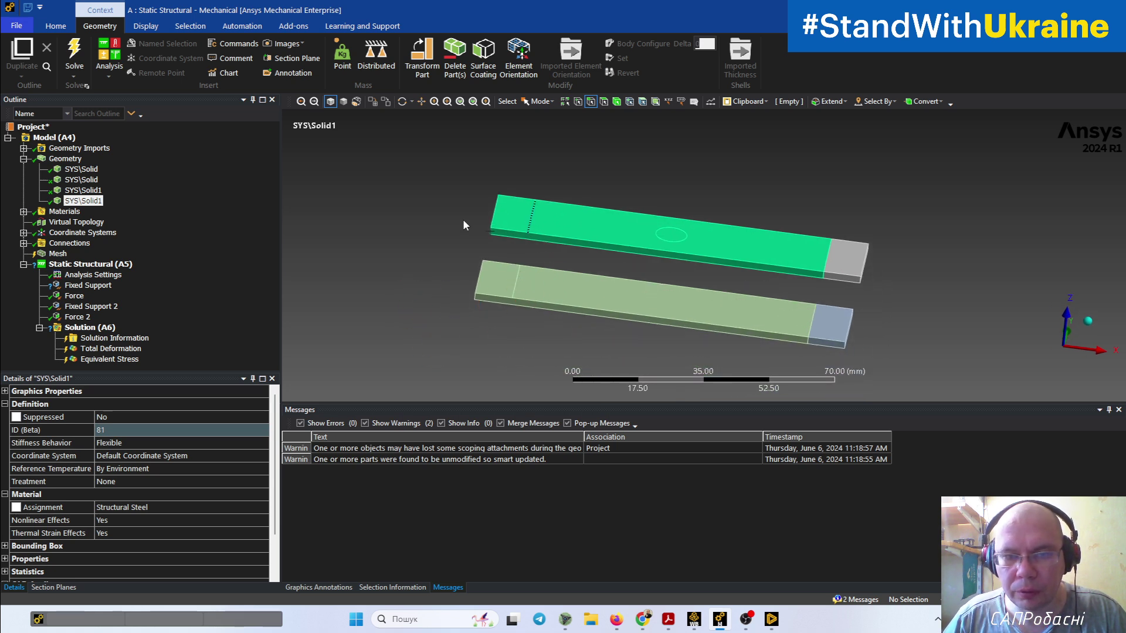
mouse_move(386, 303)
middle_down()
mouse_move(375, 329)
mouse_move(372, 279)
mouse_move(376, 313)
middle_up()
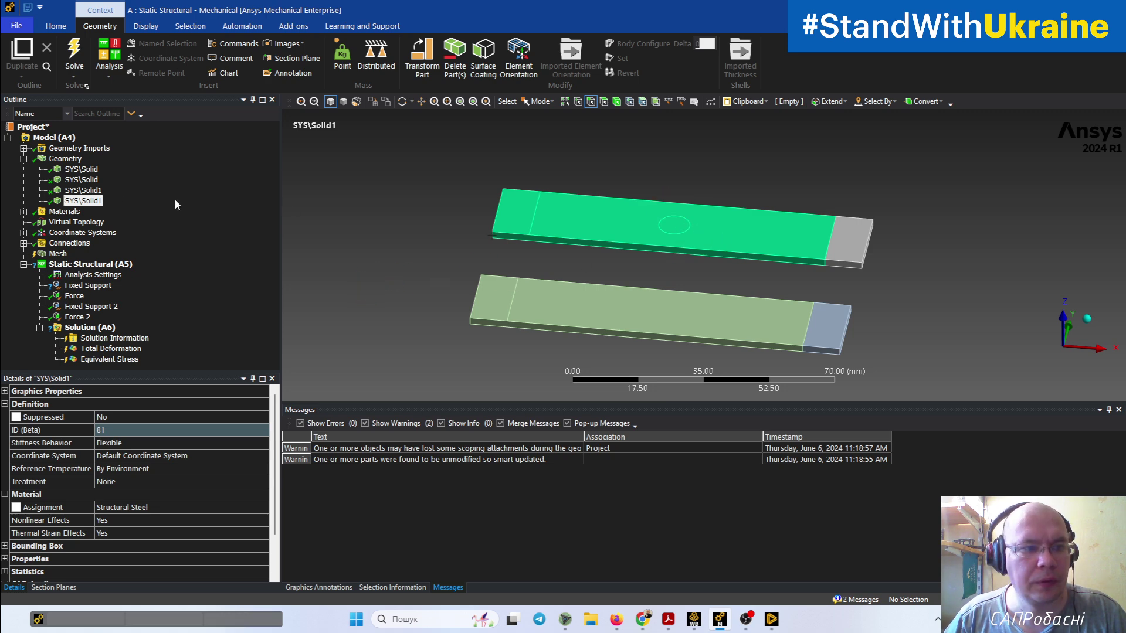
click(85, 190)
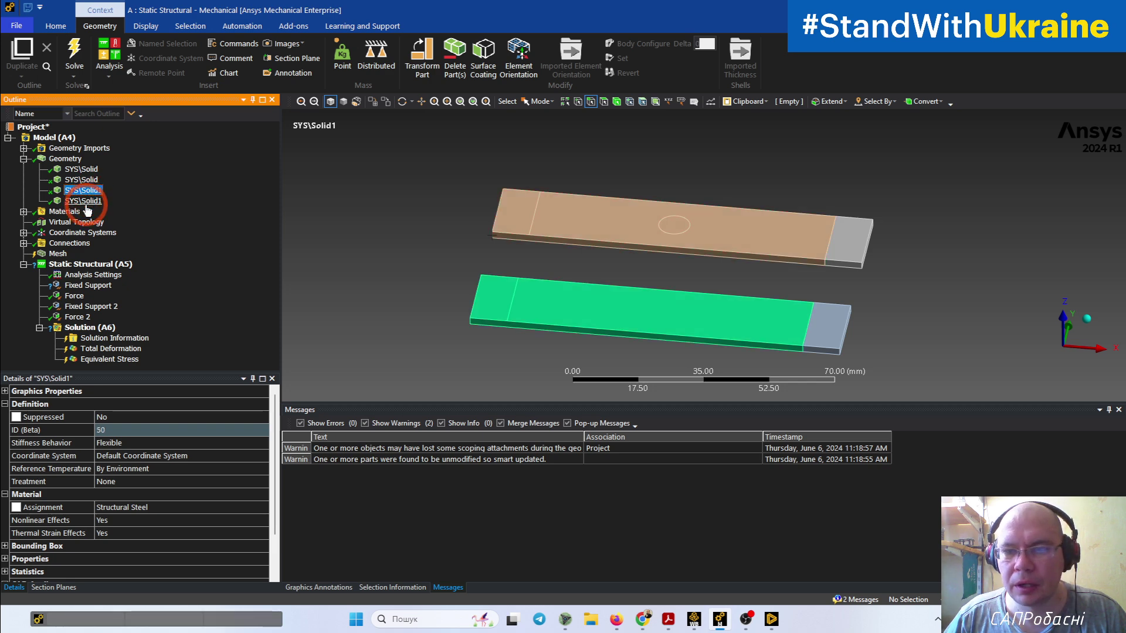
click(82, 179)
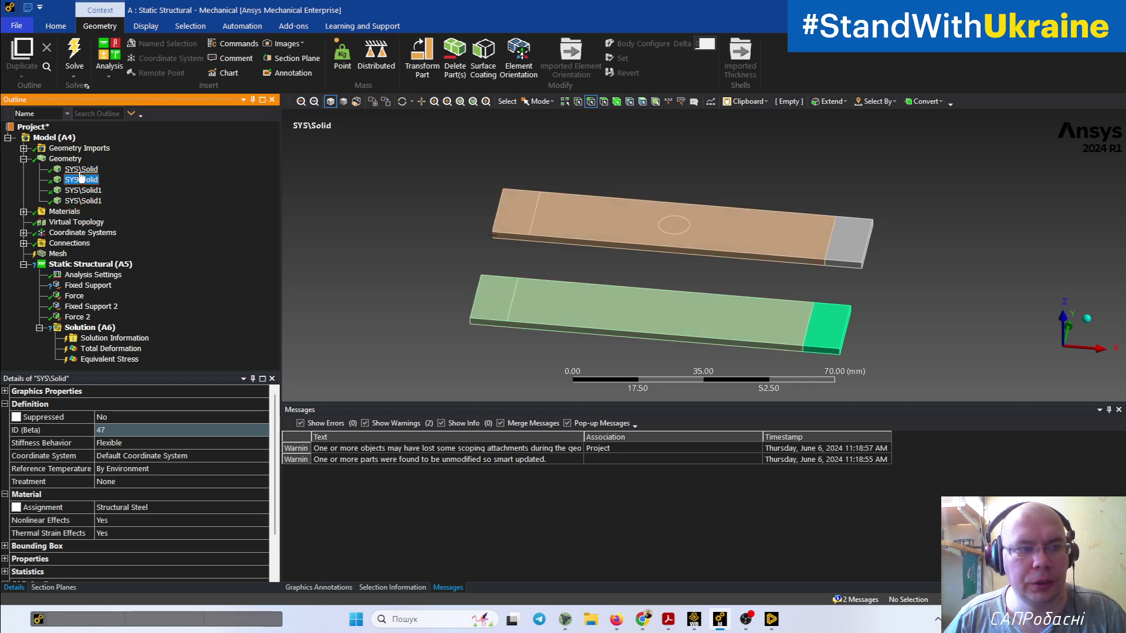
click(82, 169)
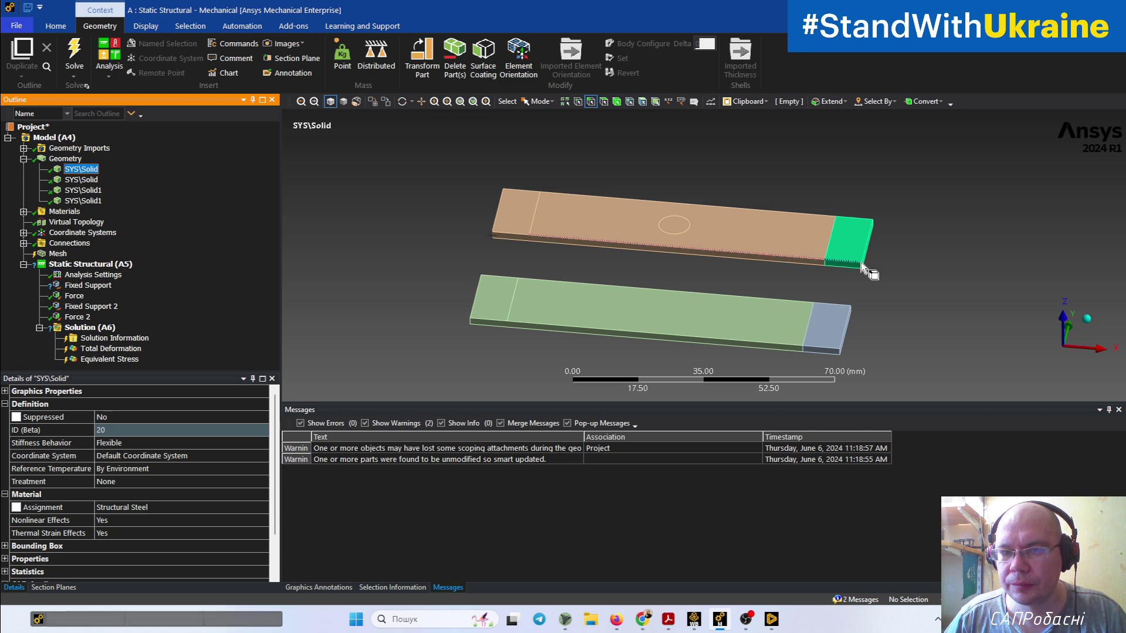
click(829, 181)
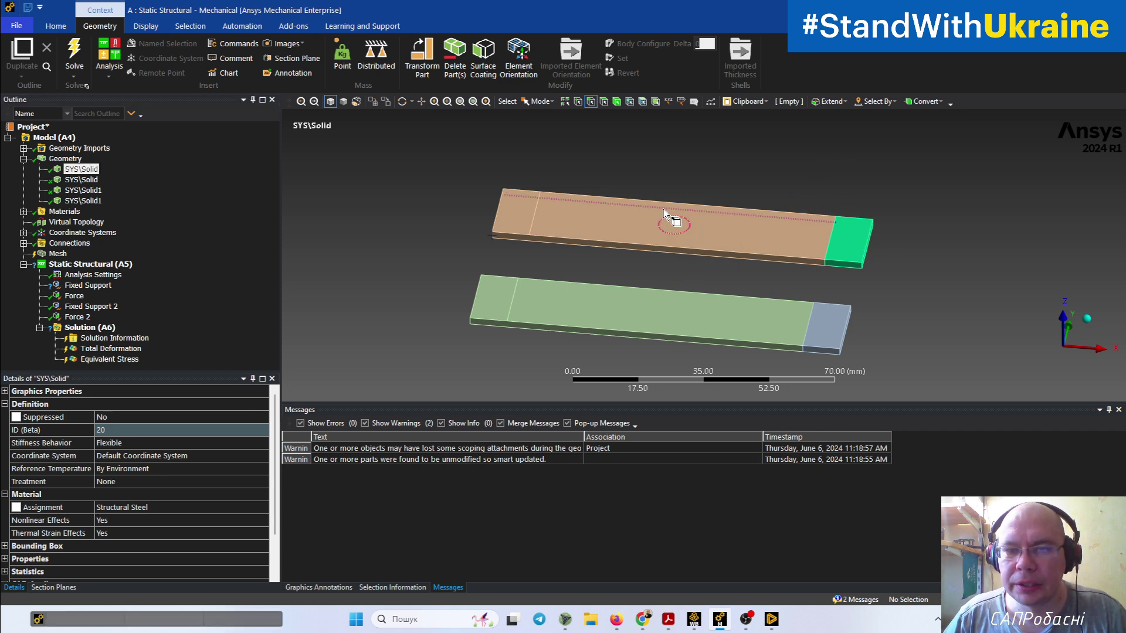
click(687, 232)
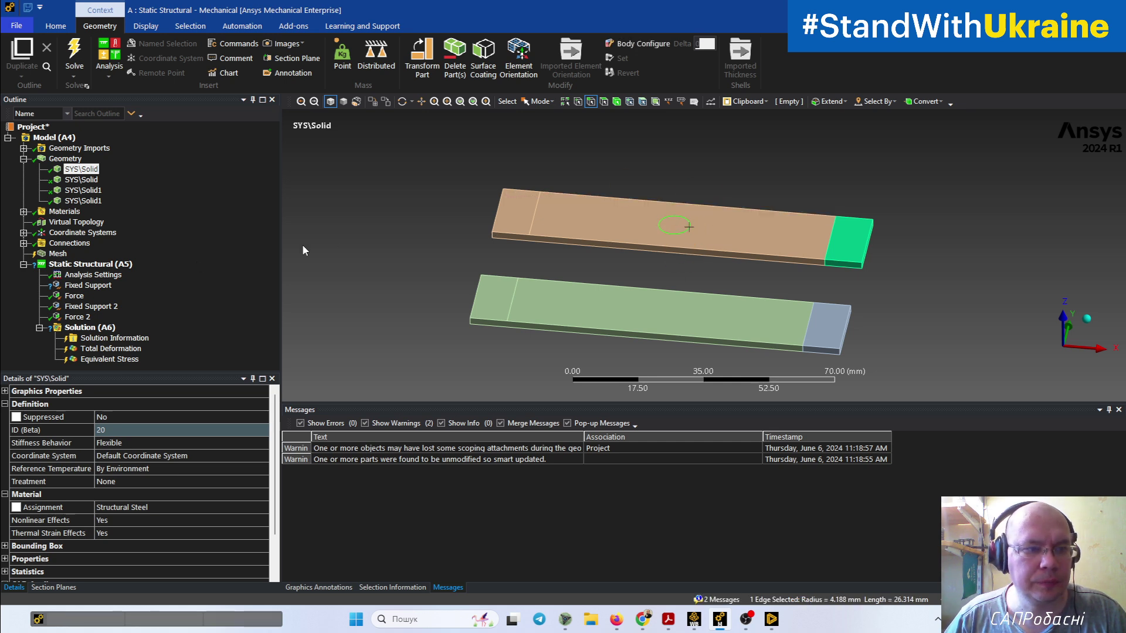
click(457, 284)
middle_drag(458, 283, 515, 201)
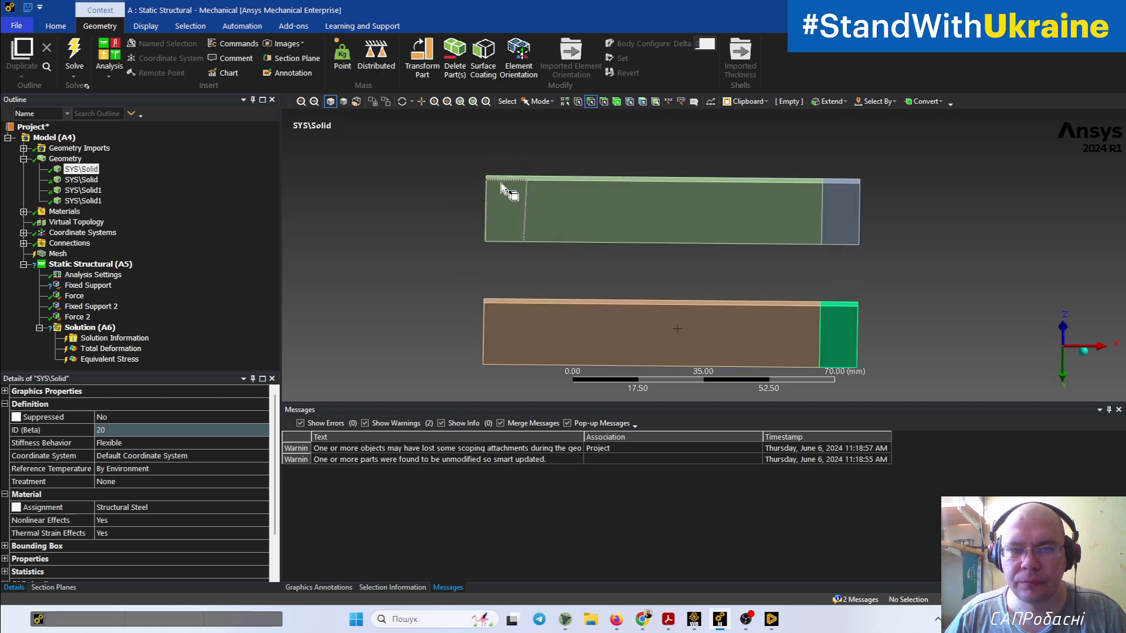
click(514, 222)
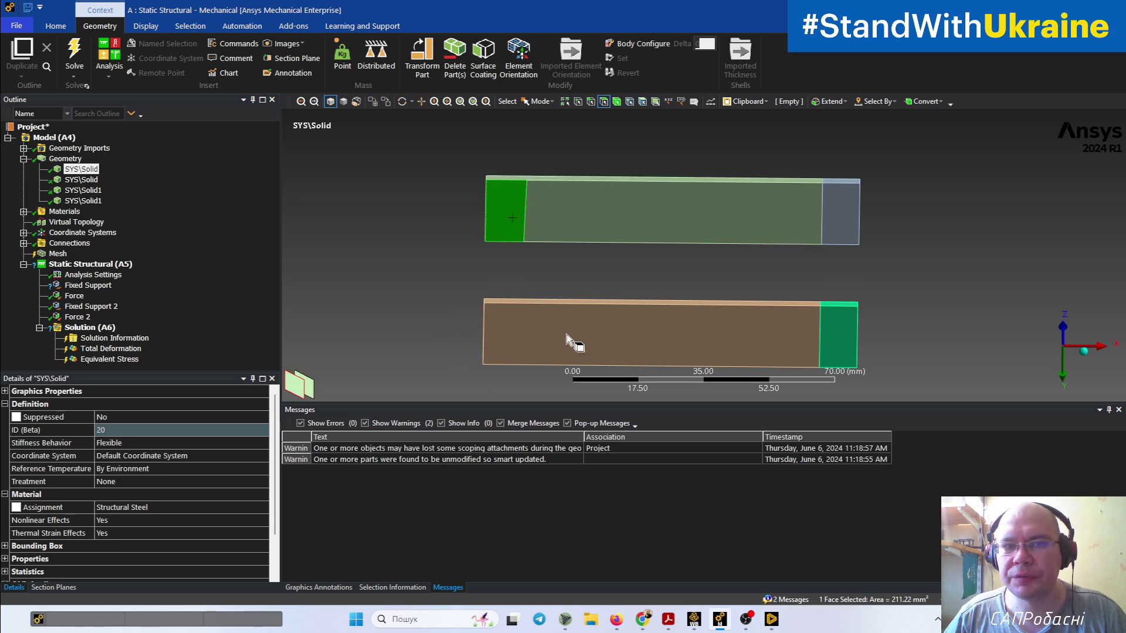
middle_drag(545, 251, 544, 254)
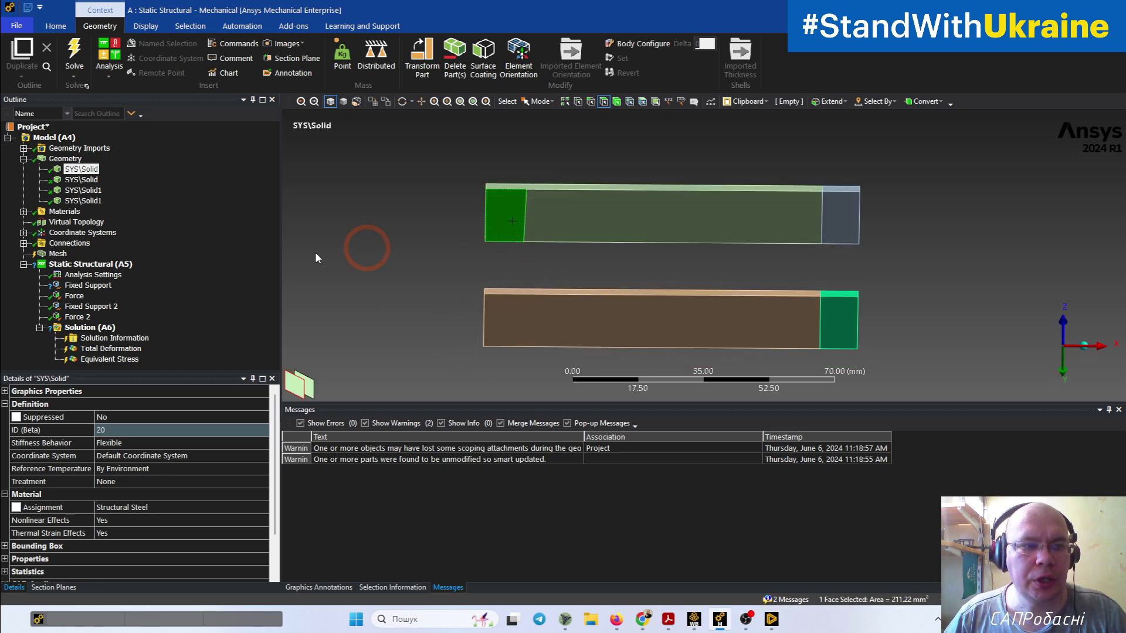
click(65, 140)
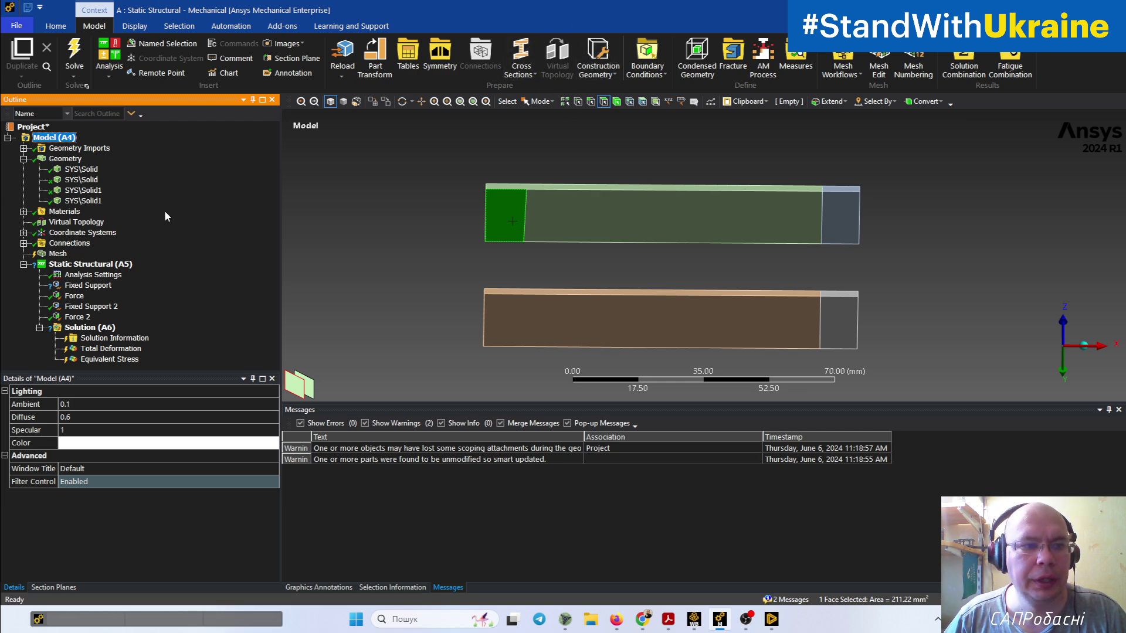
Step: Delete the old Virtual Topology after reviewing its properties
click(82, 222)
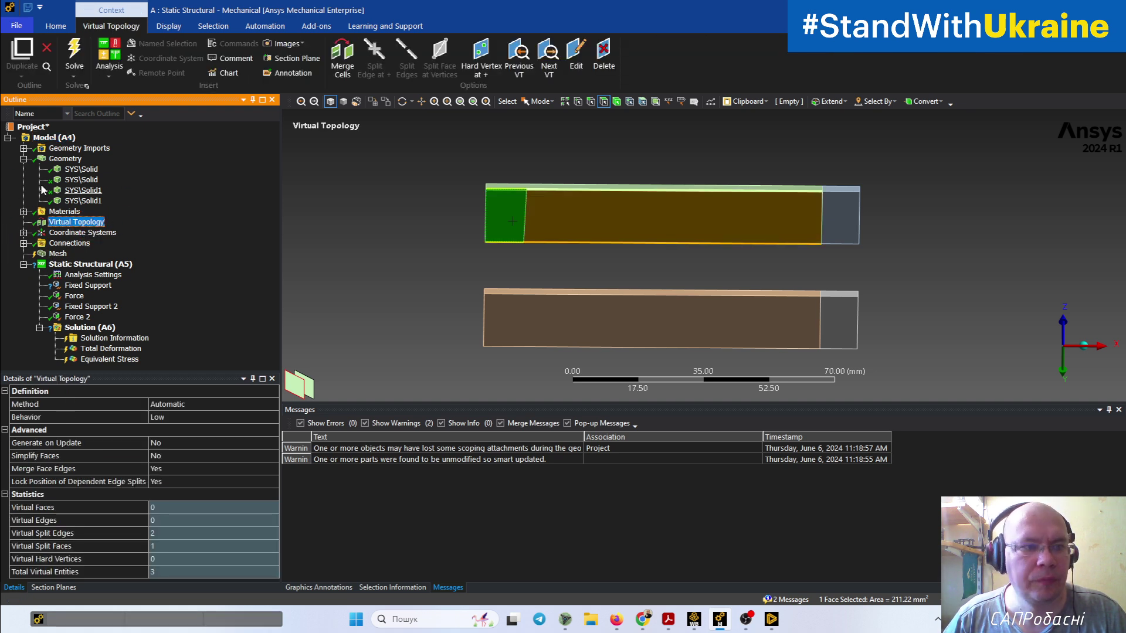
right_click(88, 222)
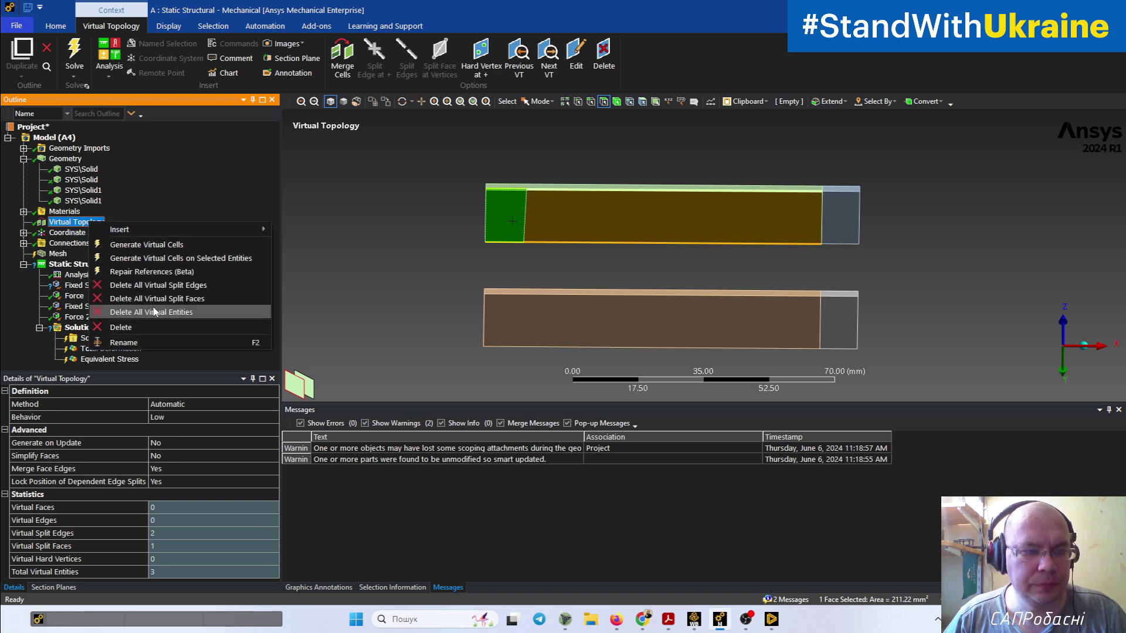
click(152, 328)
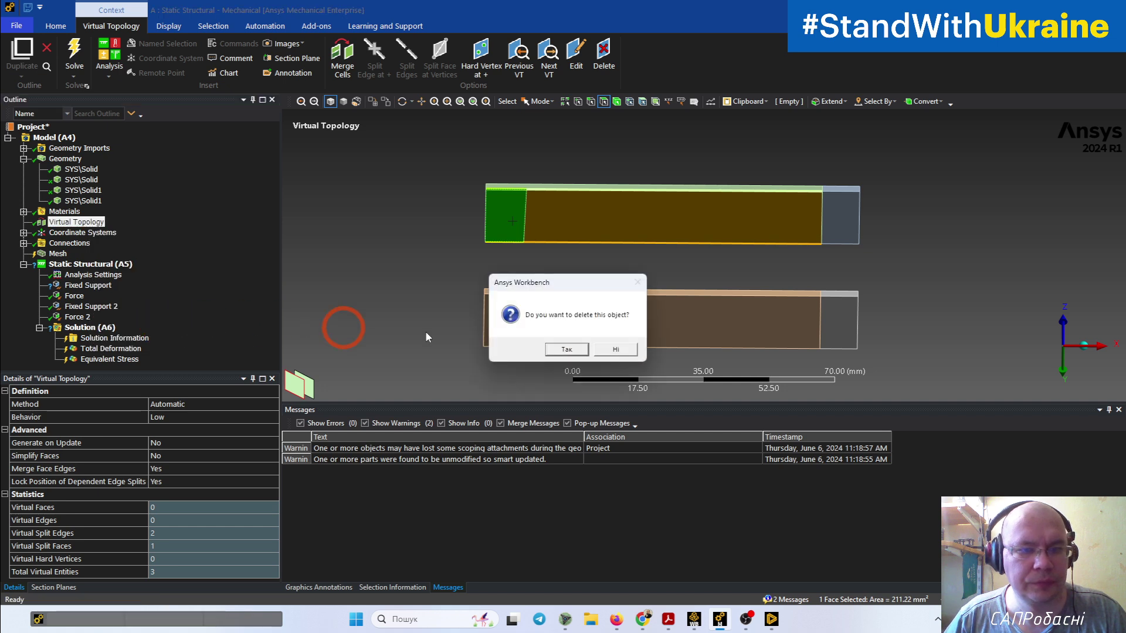
click(580, 350)
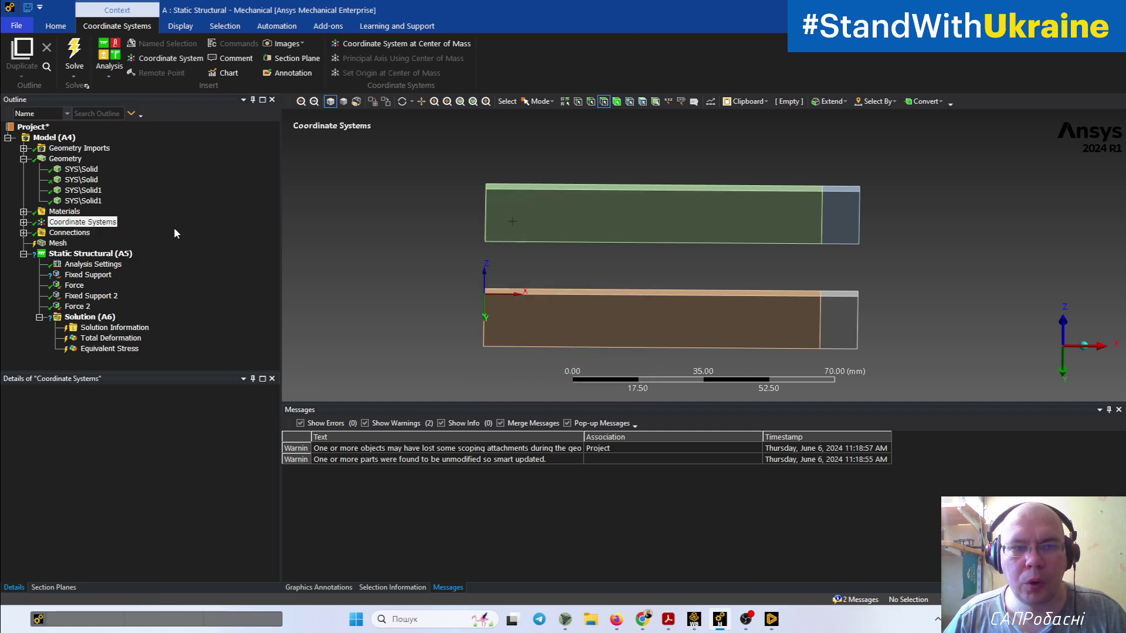
Step: Insert a new Virtual Topology under the Model and set the selection filter to edges
click(538, 320)
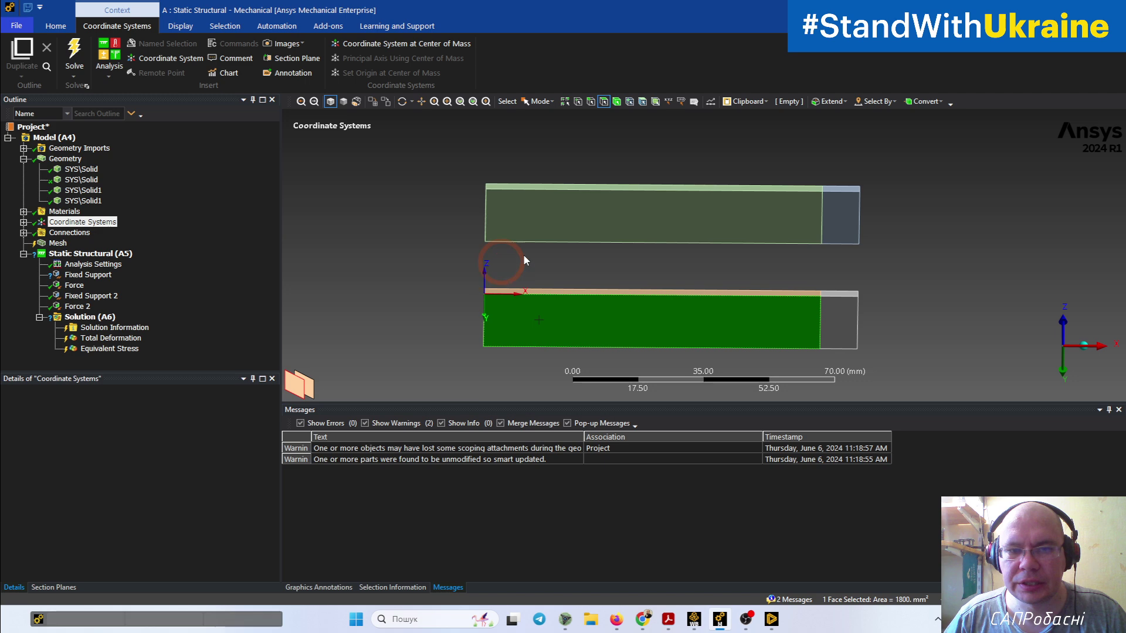
click(48, 140)
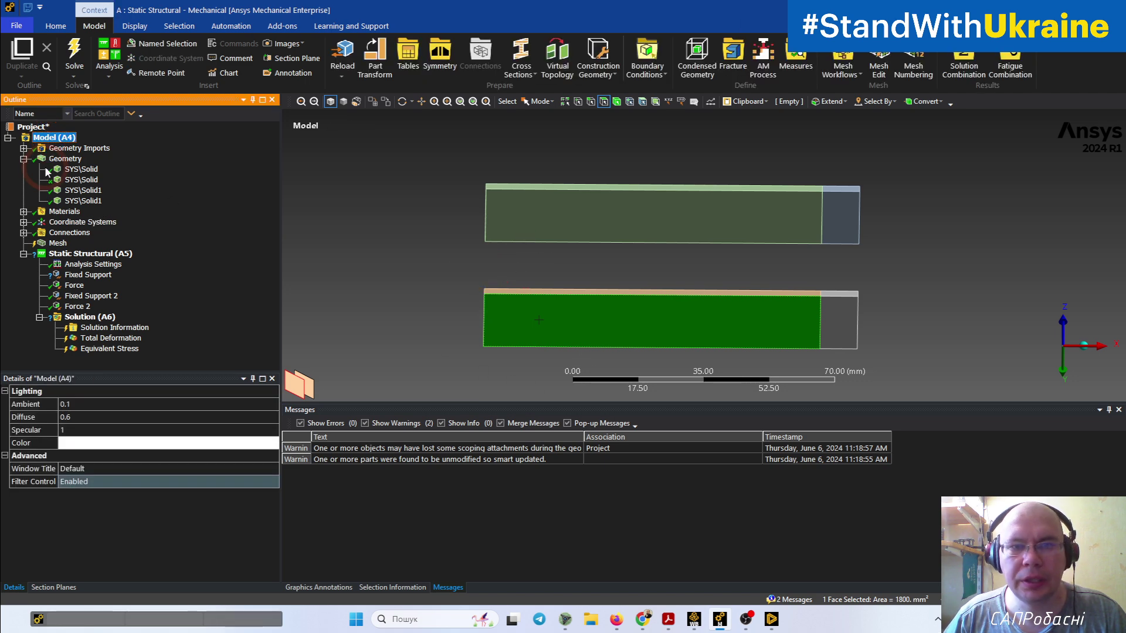
click(563, 72)
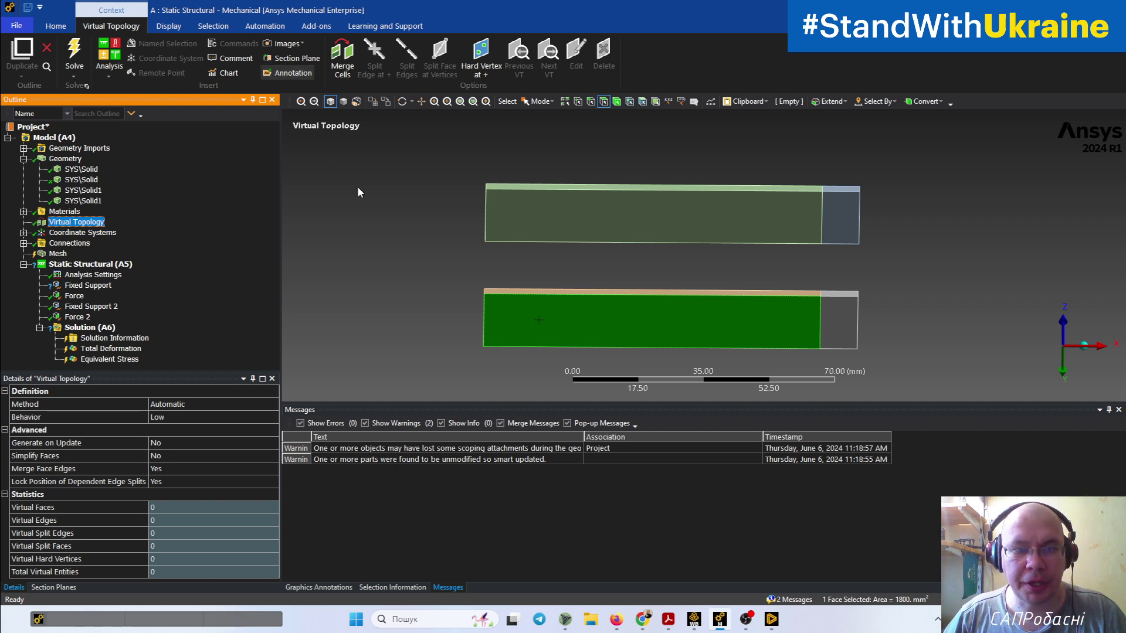
click(407, 225)
click(458, 175)
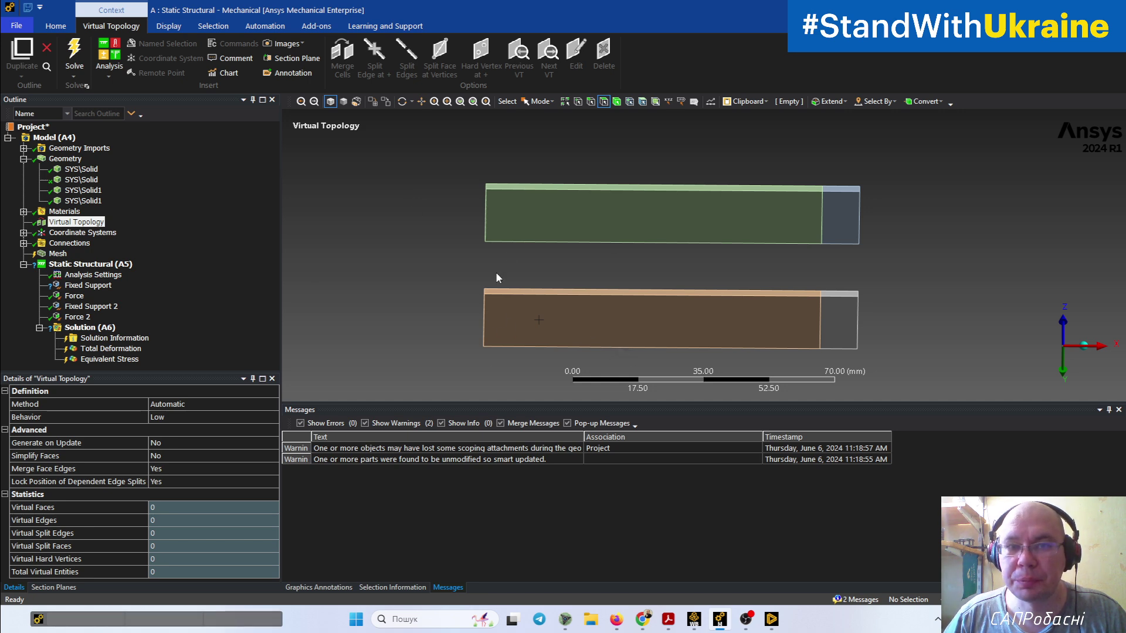
click(591, 103)
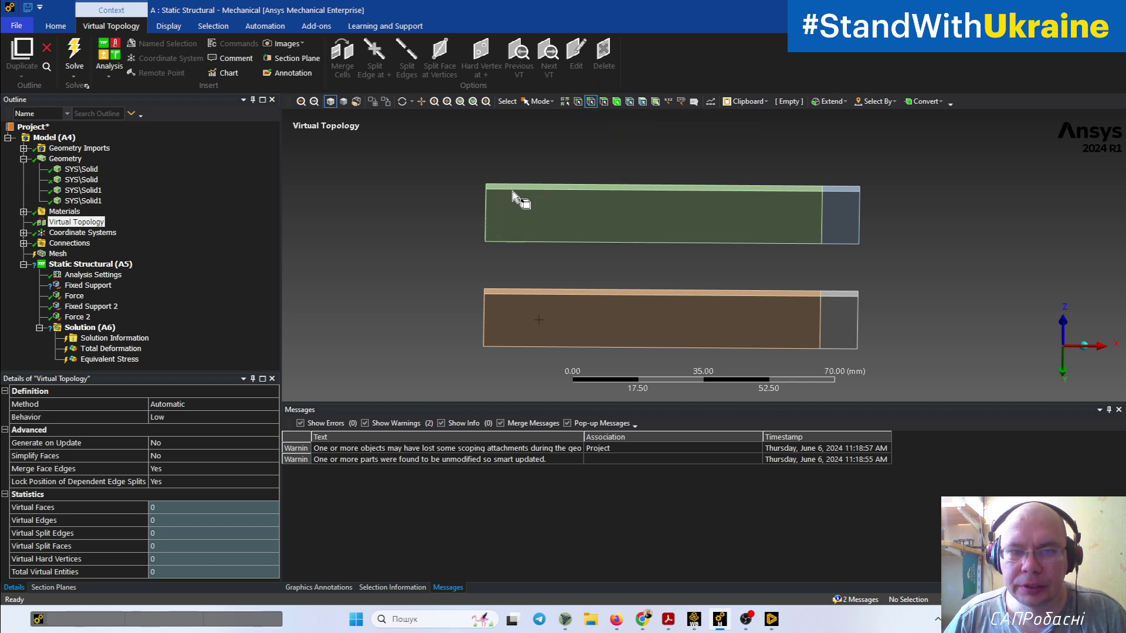
Step: Split the upper plate's top edge at a picked point
mouse_move(517, 191)
middle_down()
mouse_move(520, 229)
mouse_move(519, 204)
middle_up()
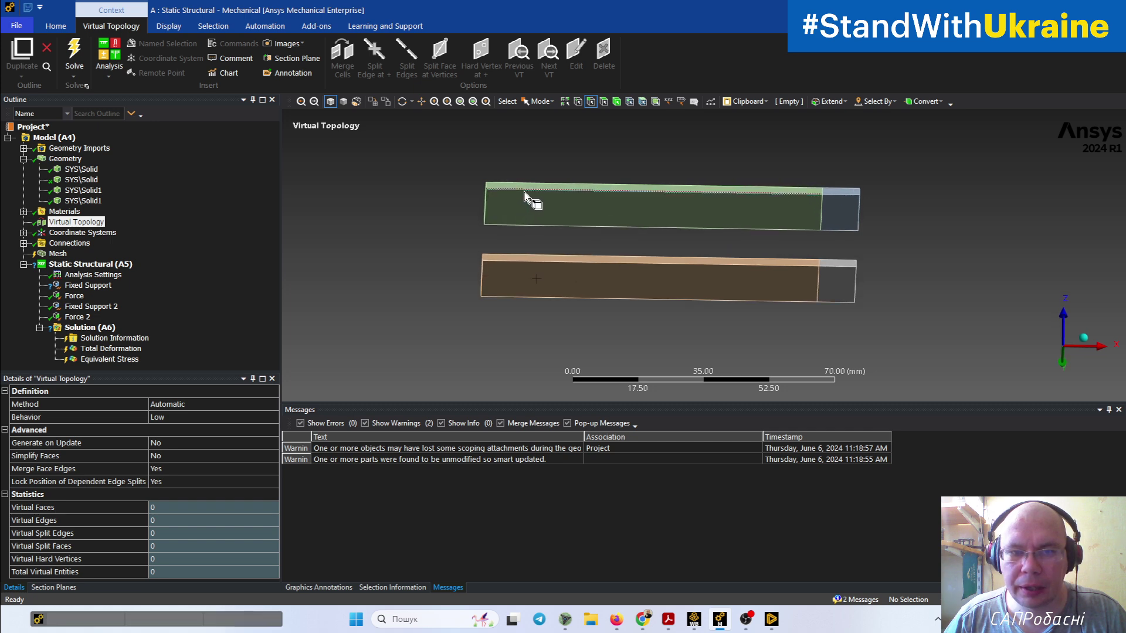
click(524, 190)
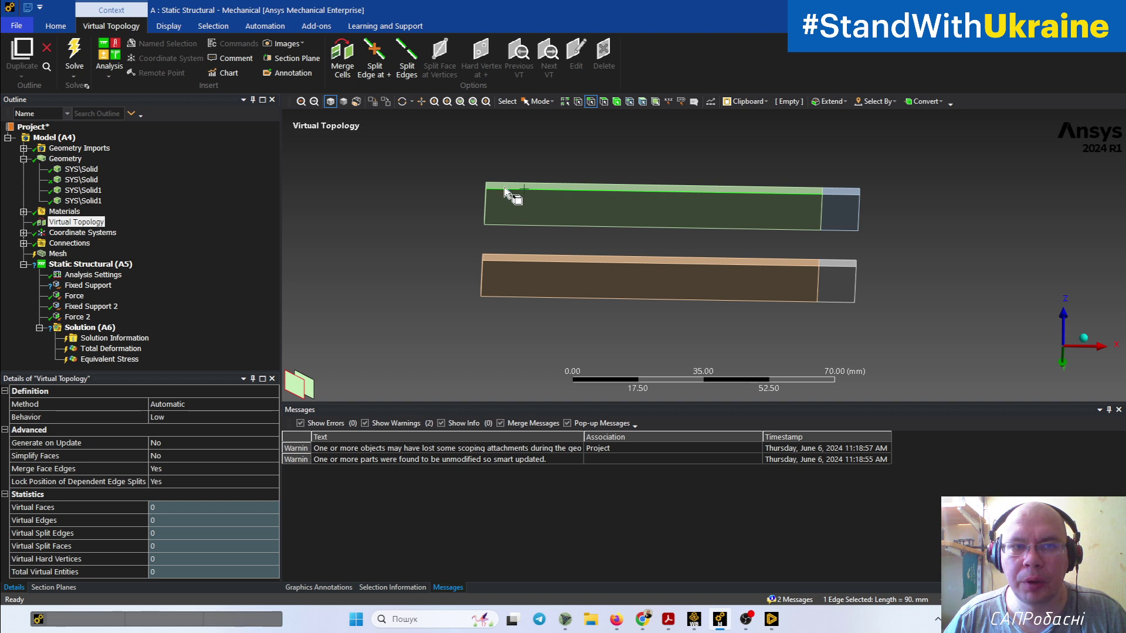
click(372, 59)
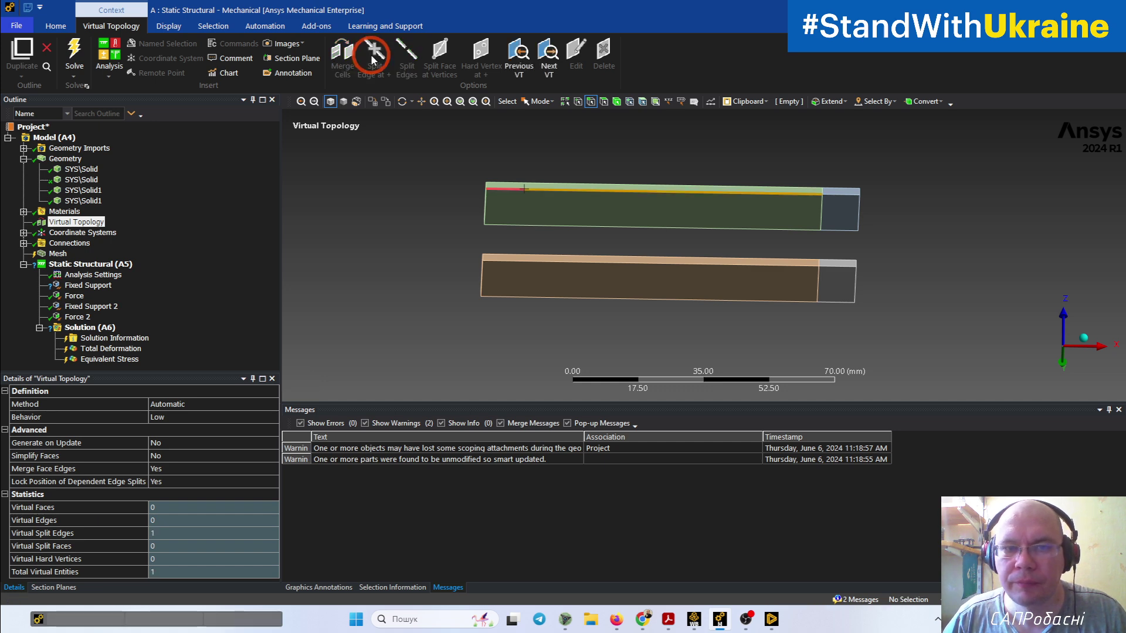
middle_drag(522, 226, 532, 151)
scroll(532, 150, up, 5)
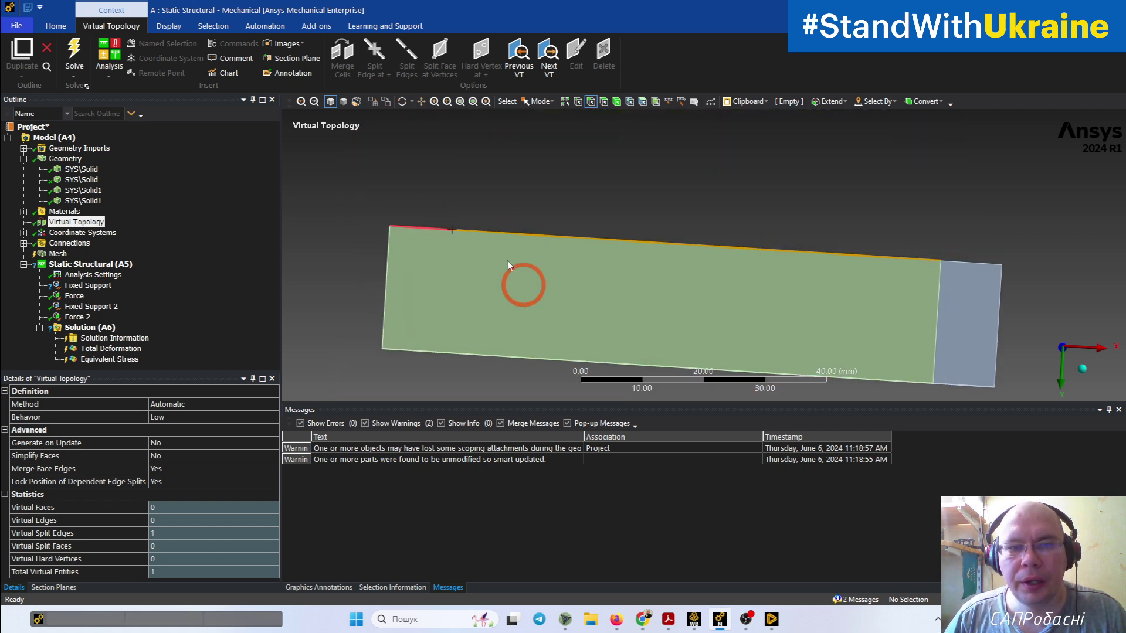
click(434, 230)
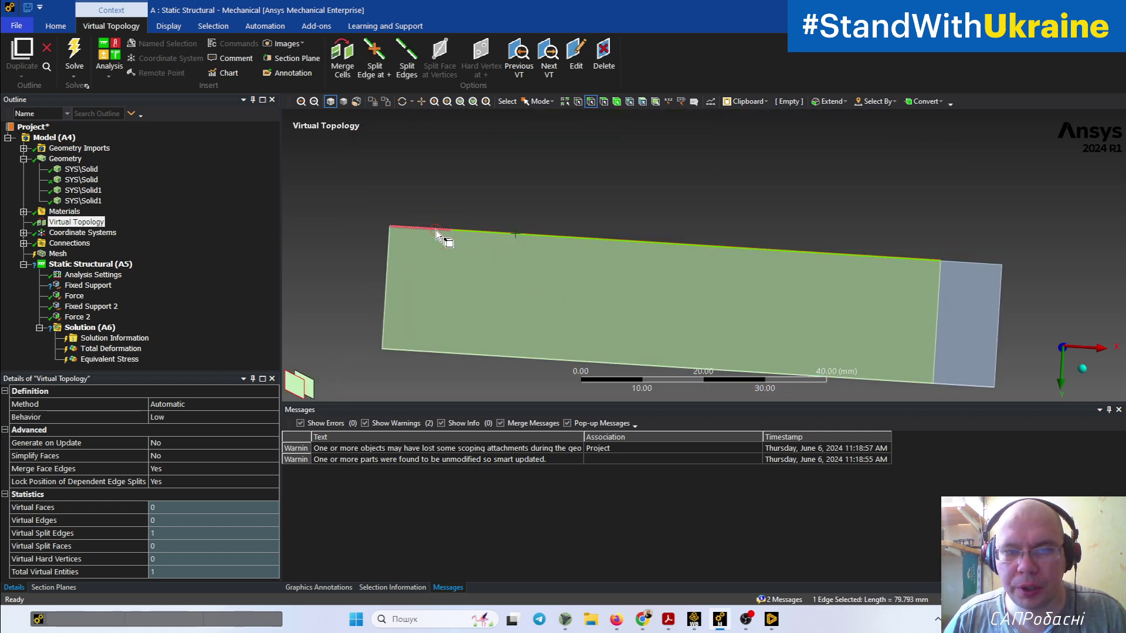
click(542, 195)
Step: Split the plate's 90 mm bottom edge into two equal halves
middle_drag(542, 195, 466, 229)
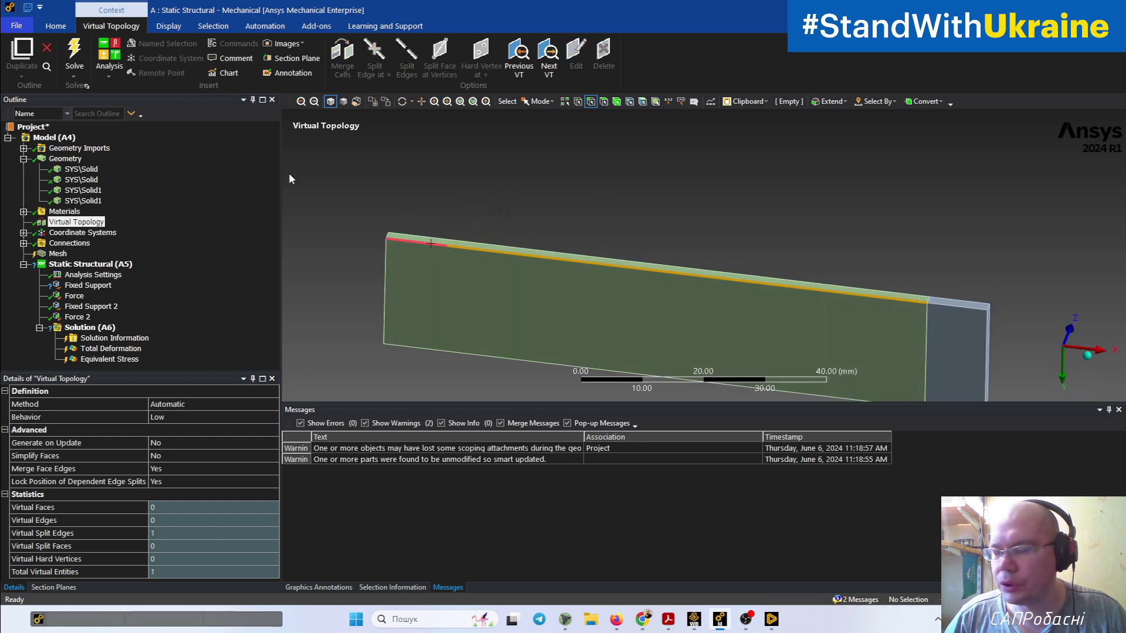
ctrl+middle_drag(475, 165, 503, 113)
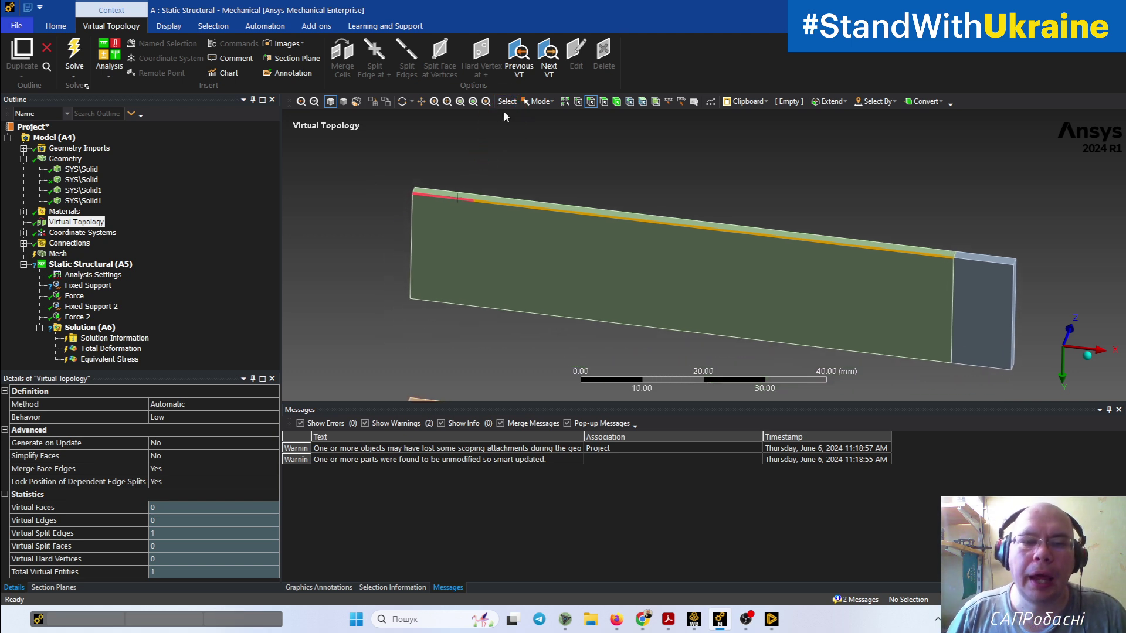
click(453, 309)
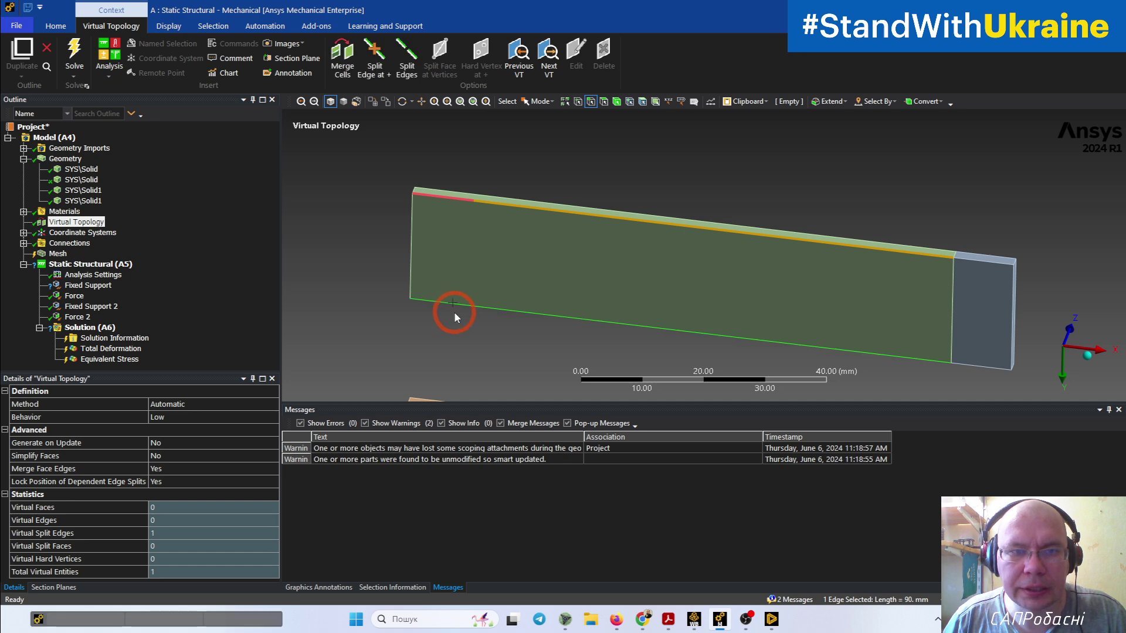
click(407, 61)
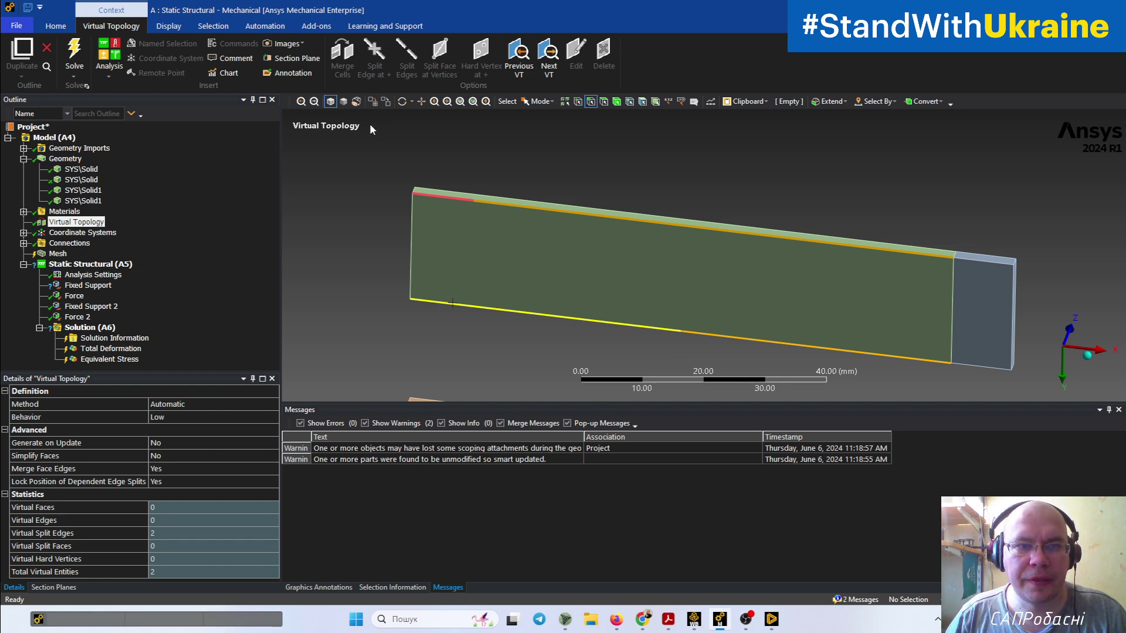
Step: Split the 45 mm bottom-edge segments twice more at picked points, reaching four split edges
click(580, 319)
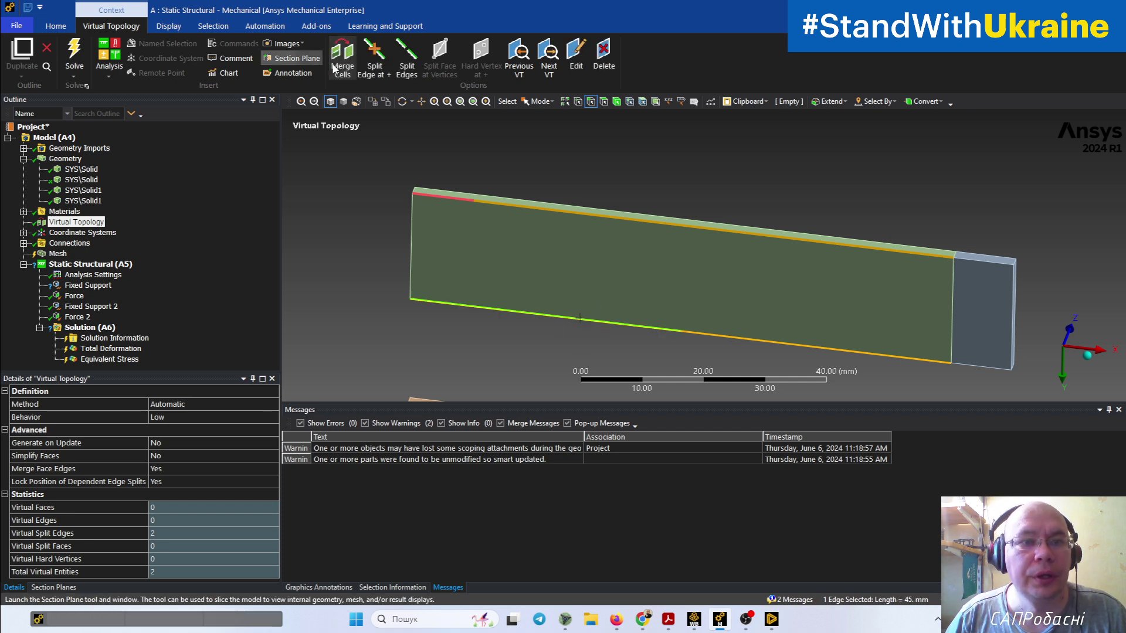
click(366, 75)
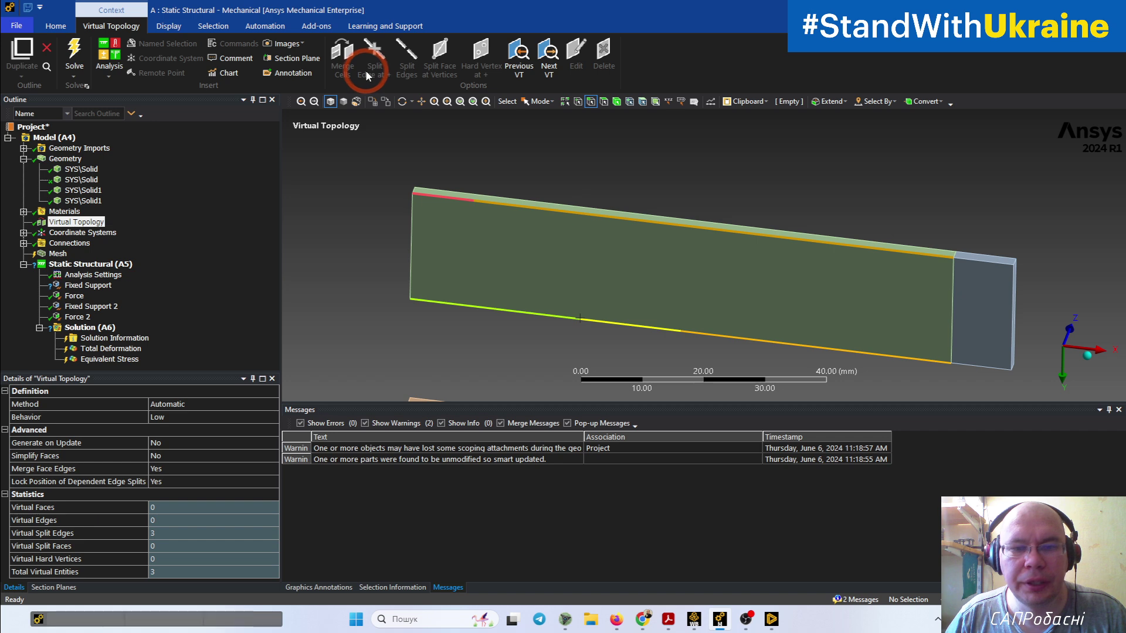
click(470, 308)
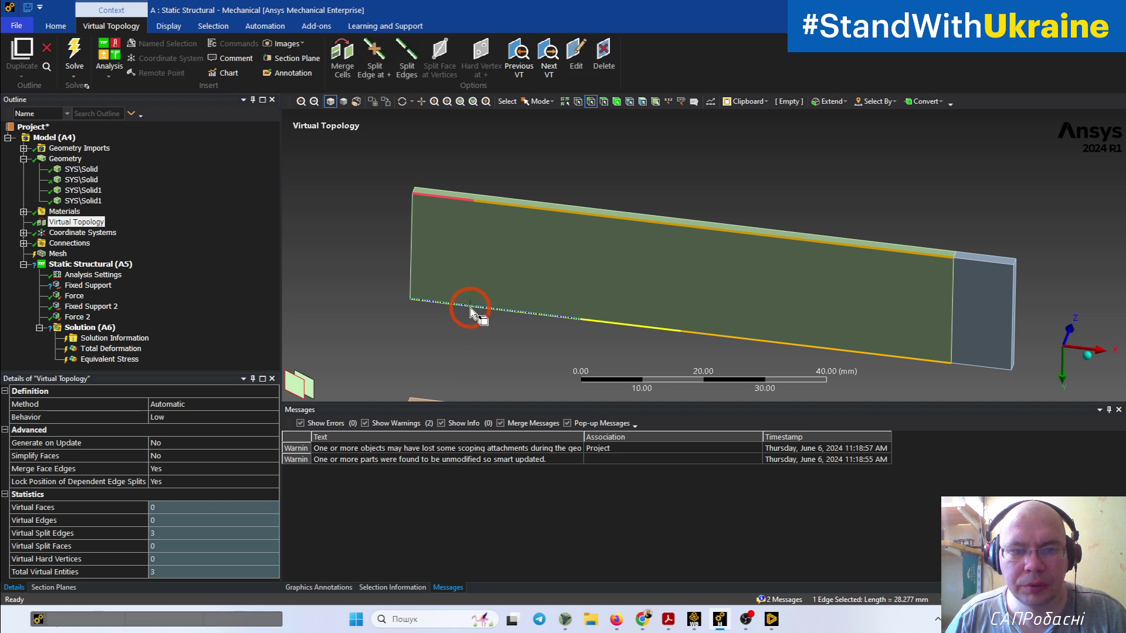
click(380, 69)
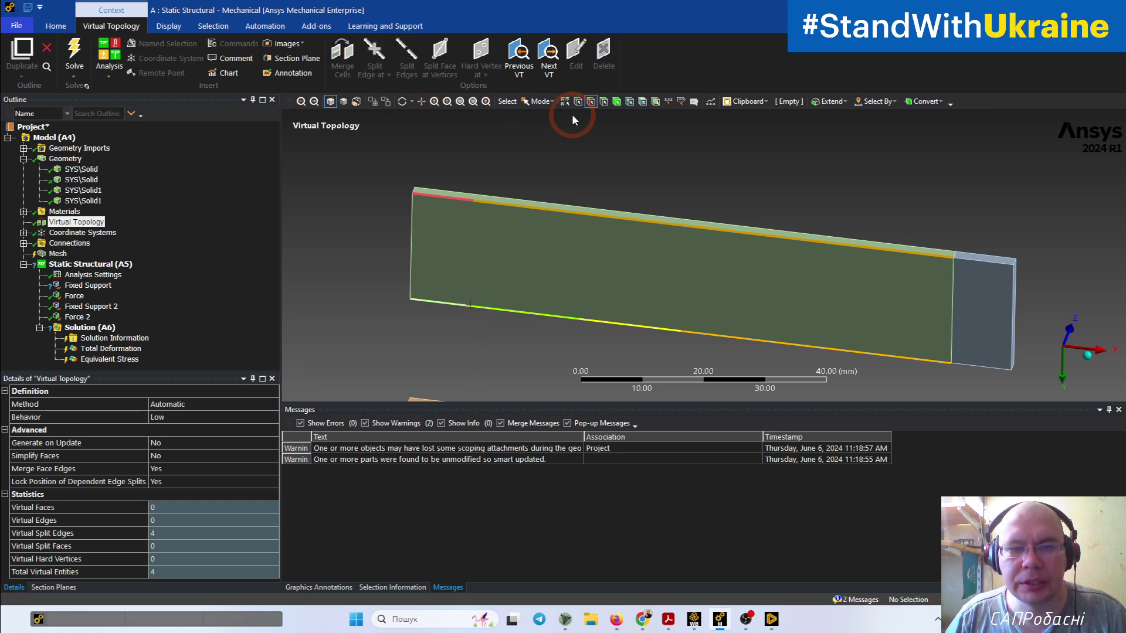
middle_drag(571, 138, 721, 224)
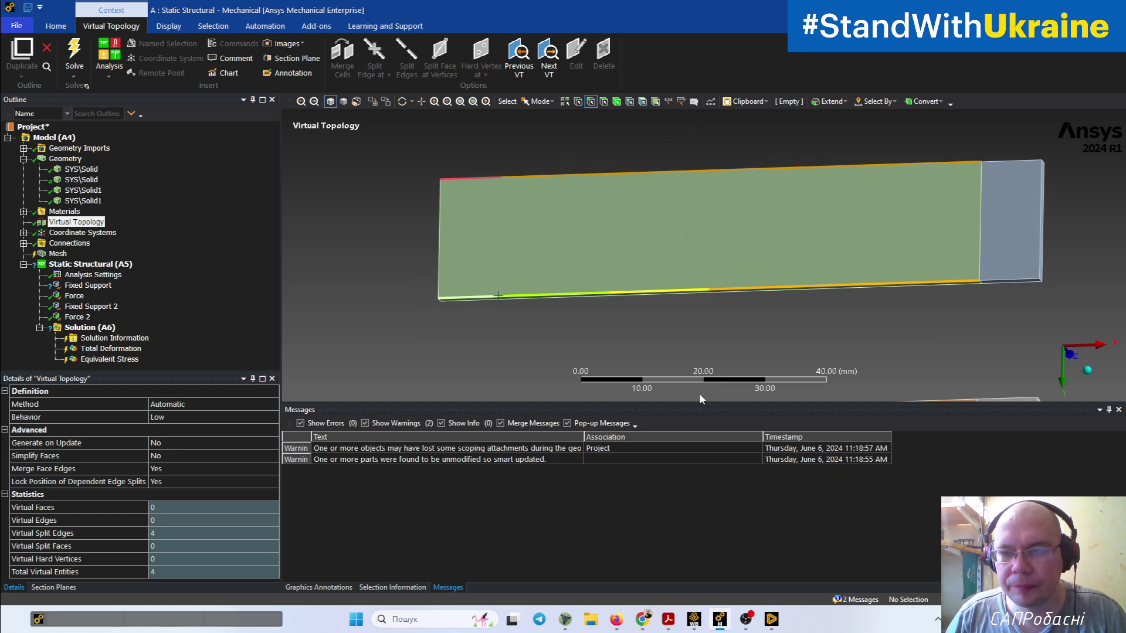
right_click(82, 222)
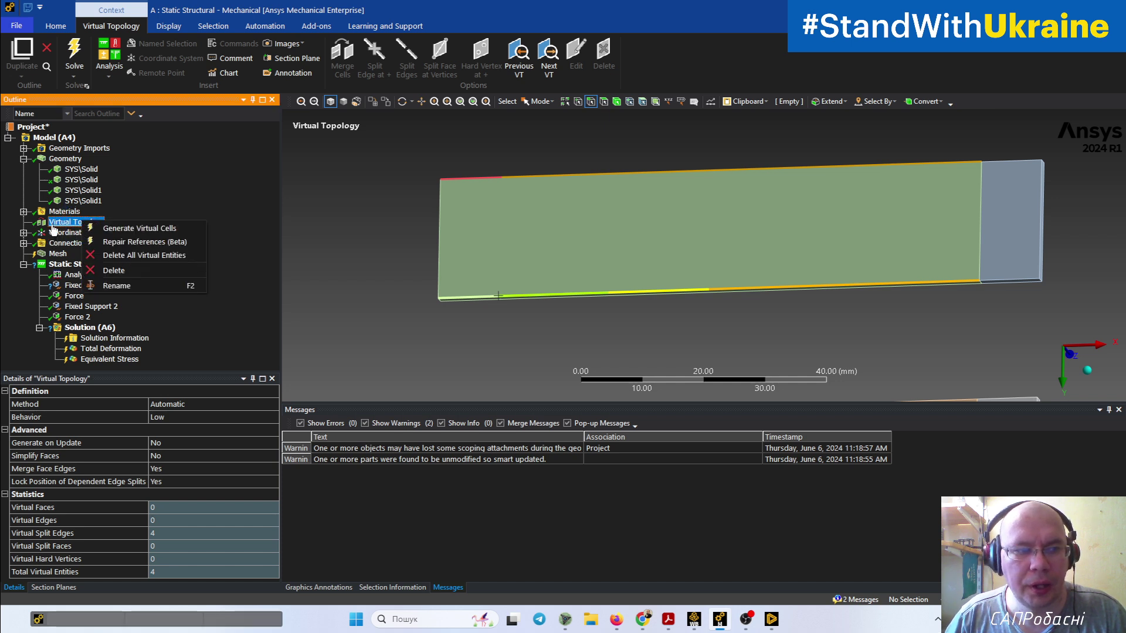
right_click(53, 227)
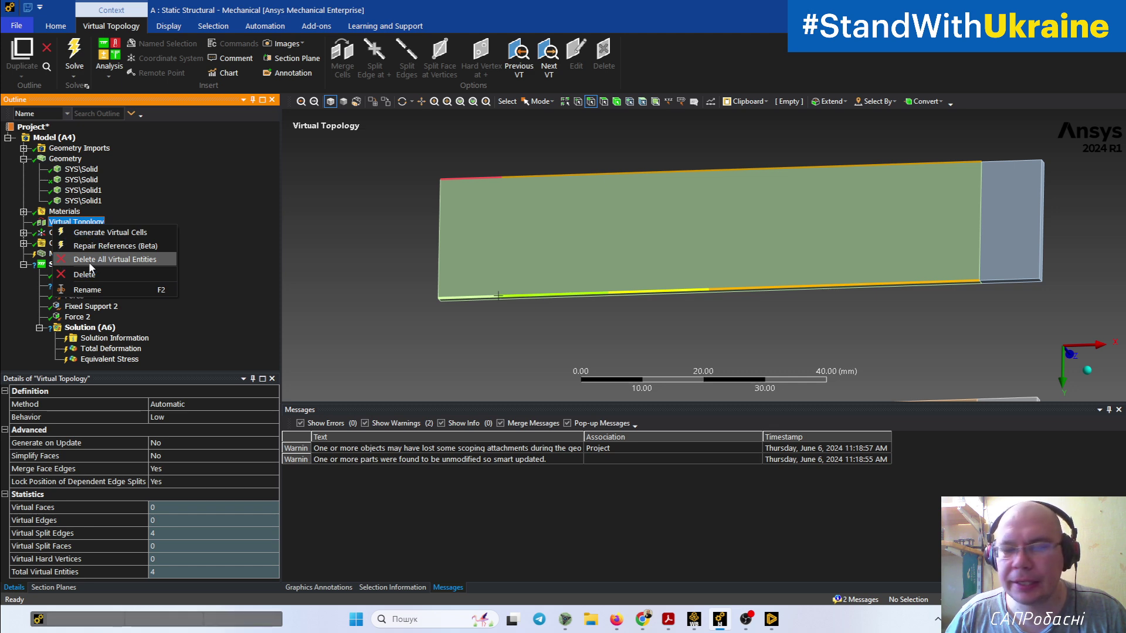
click(352, 226)
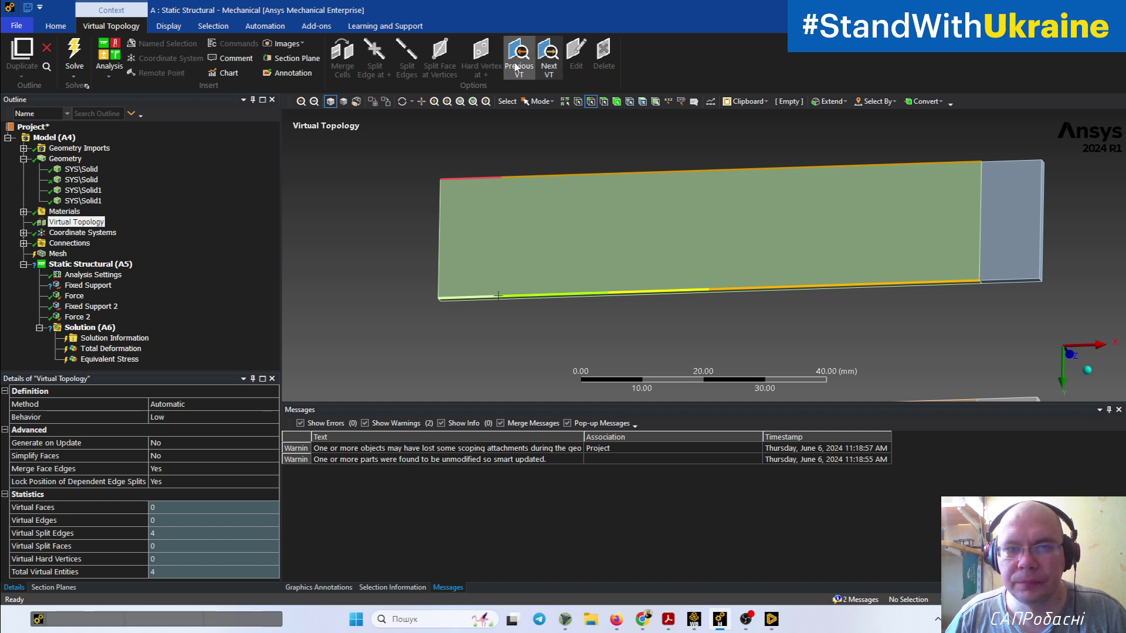
click(550, 68)
click(518, 65)
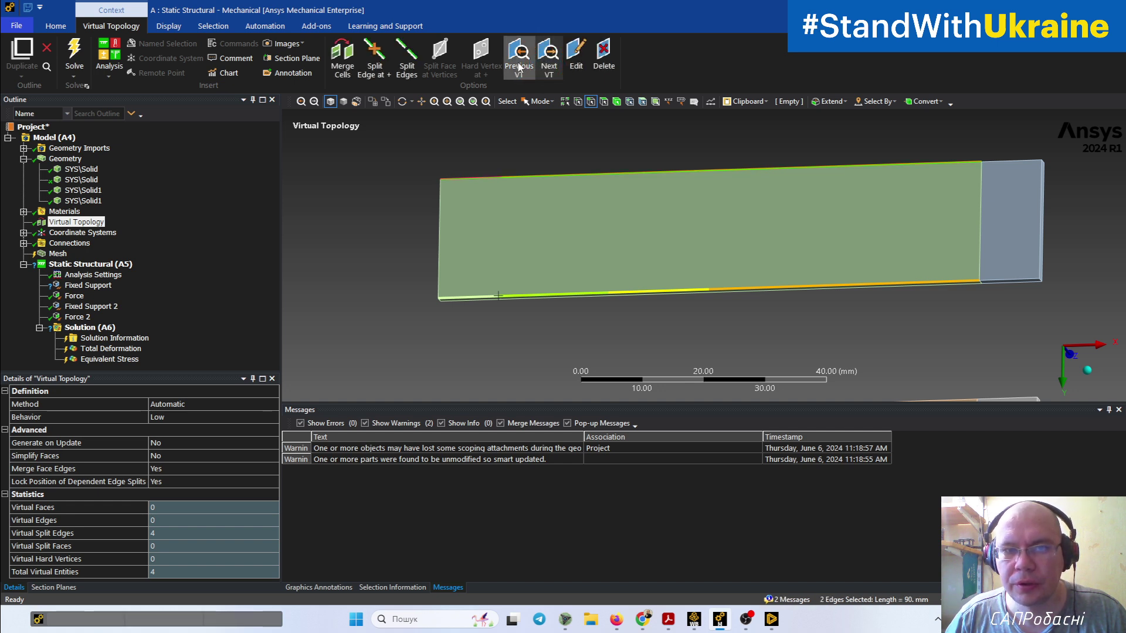
click(519, 66)
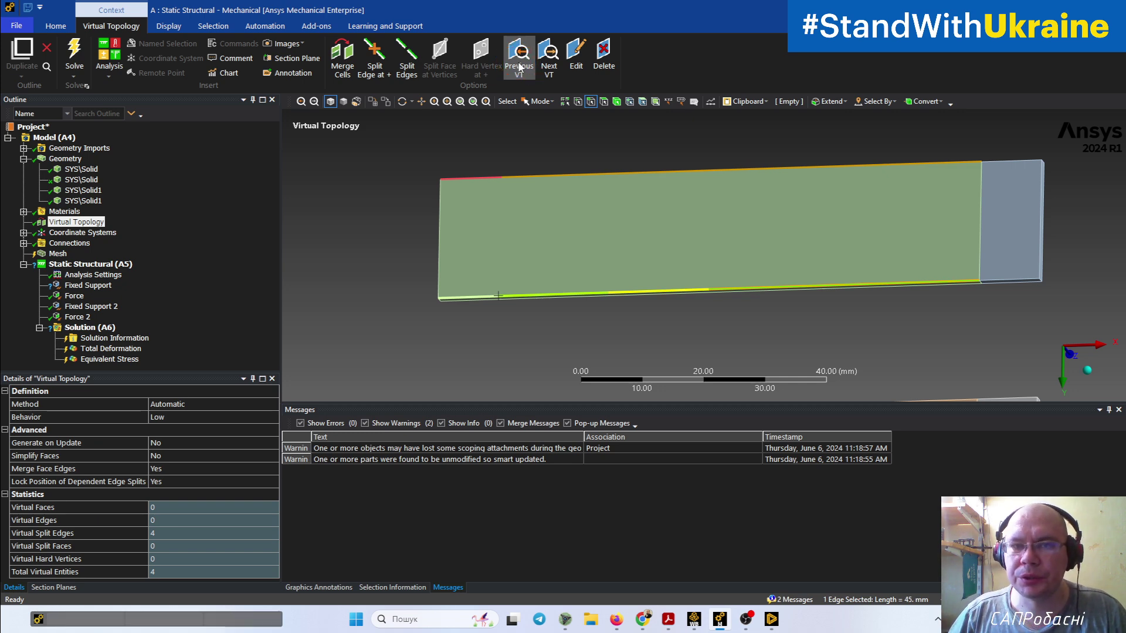
click(606, 48)
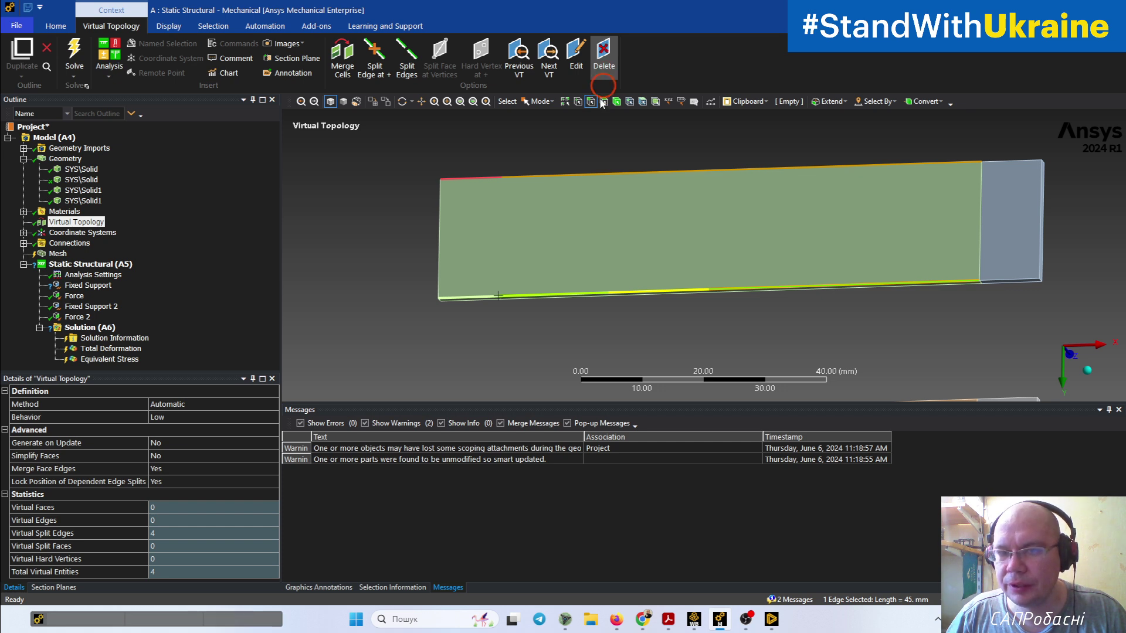
click(575, 146)
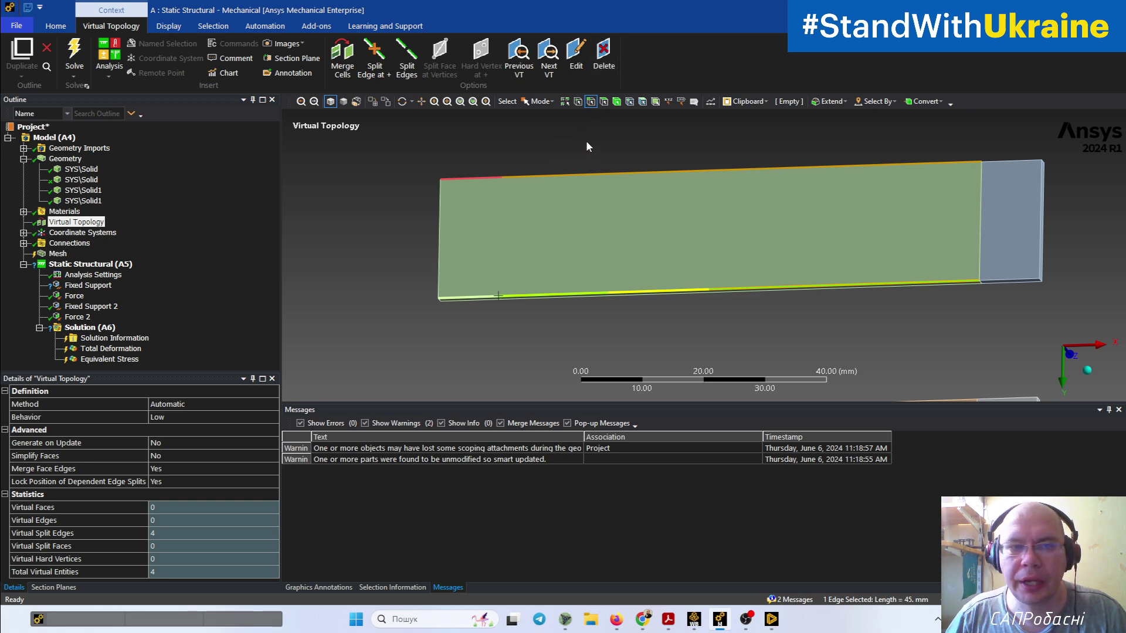
click(395, 195)
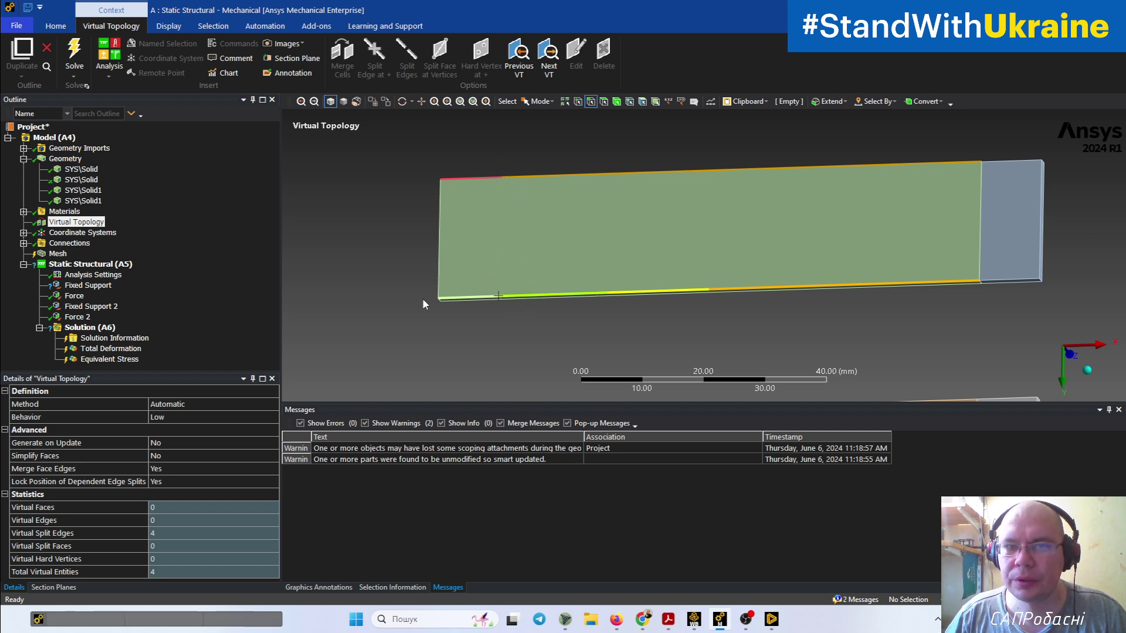
Step: Split the upper plate's top face between a top-edge and a bottom-edge vertex into a 20 mm strip
click(578, 103)
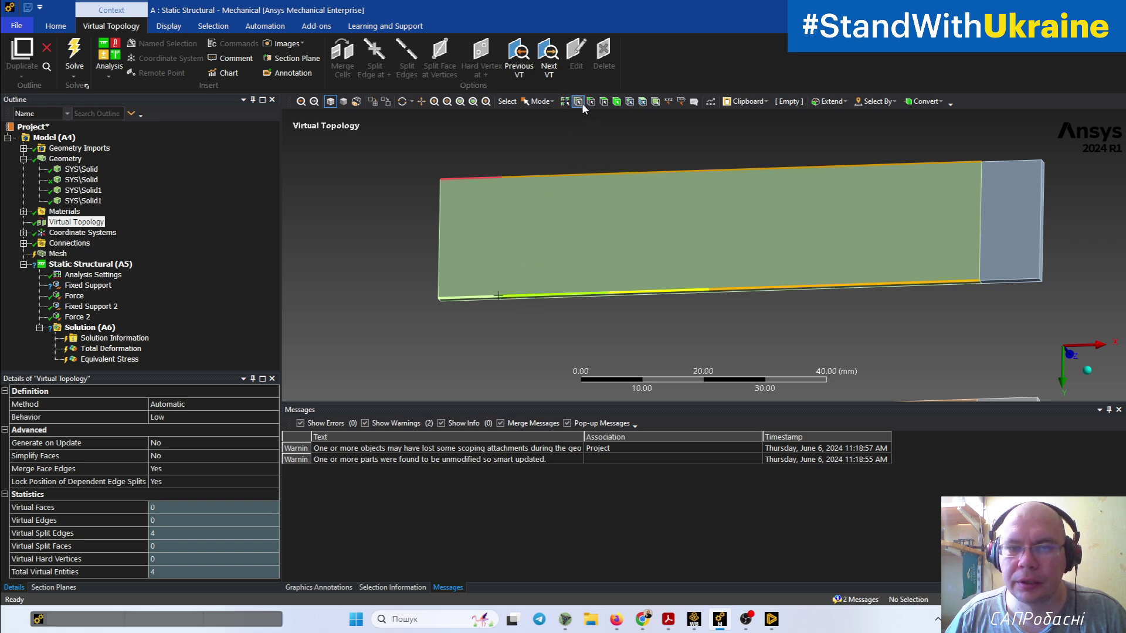
click(502, 177)
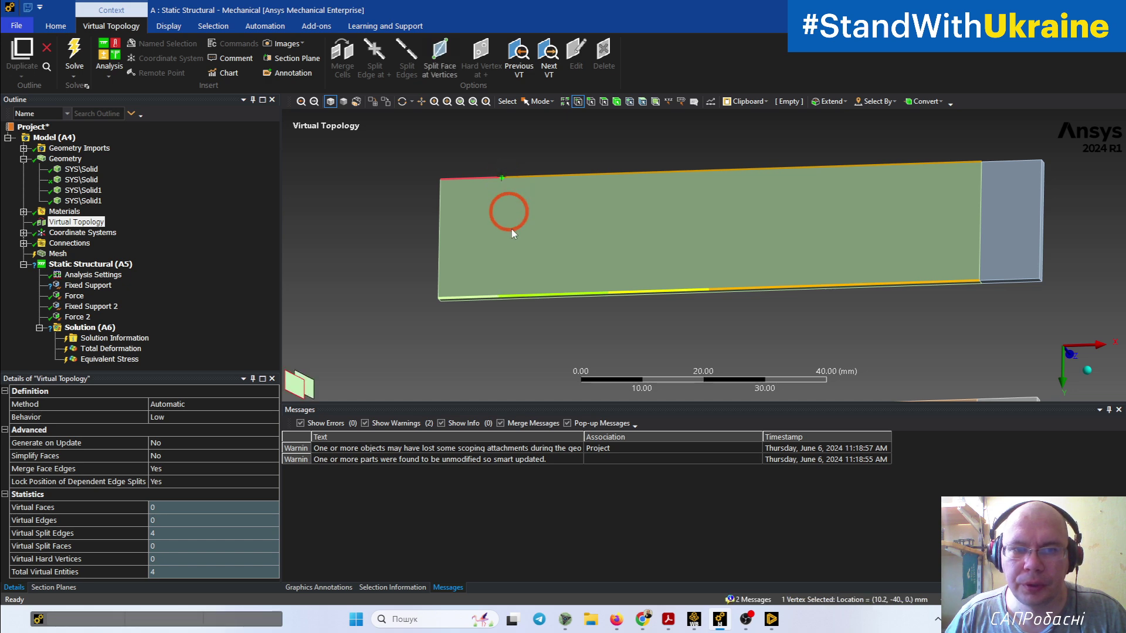
ctrl+click(501, 294)
middle_drag(598, 290, 716, 252)
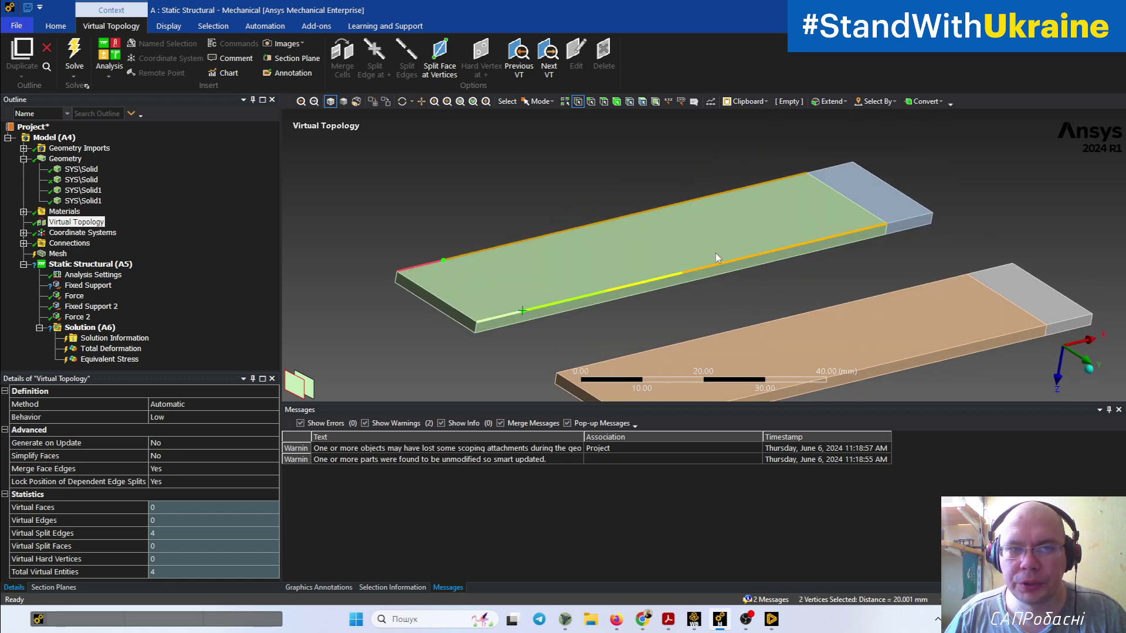
click(444, 59)
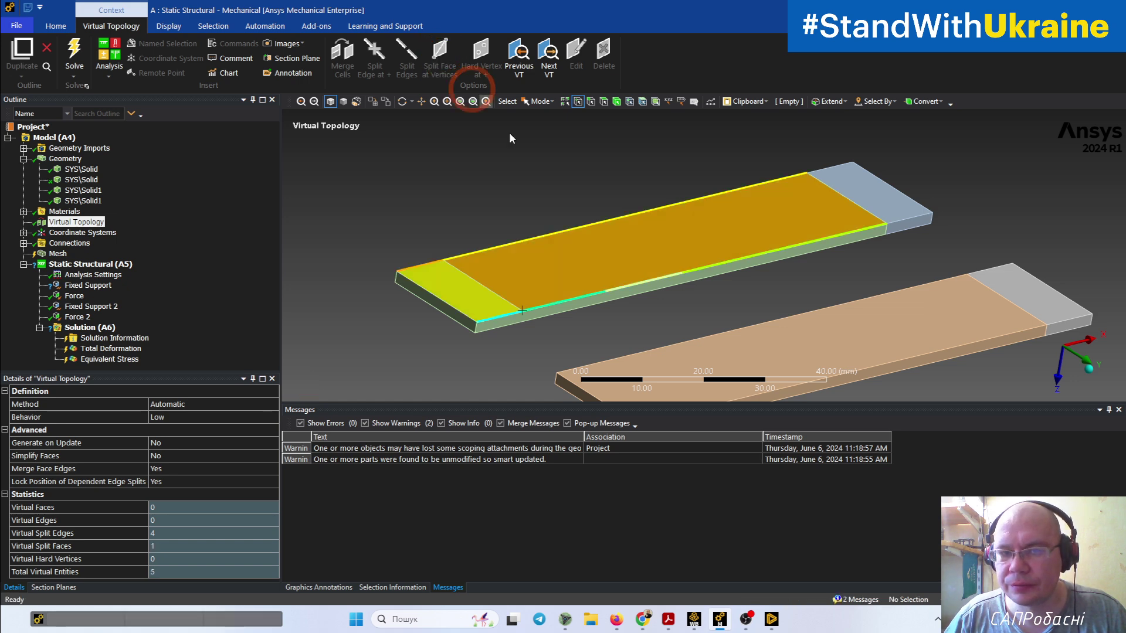
middle_drag(632, 246, 558, 322)
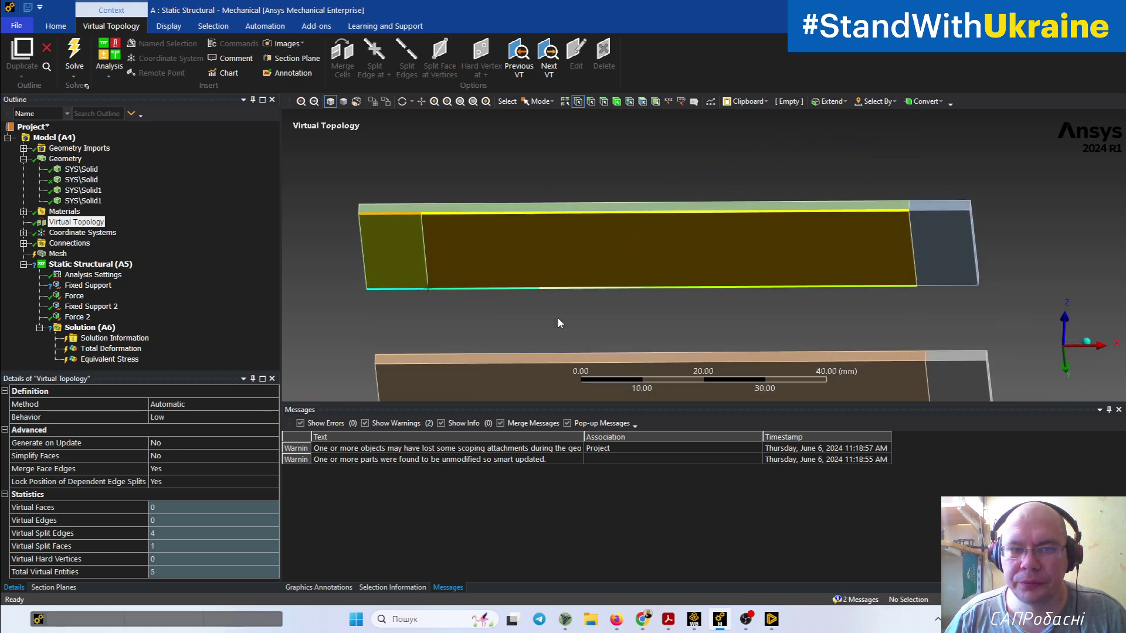
ctrl+middle_drag(441, 369, 537, 214)
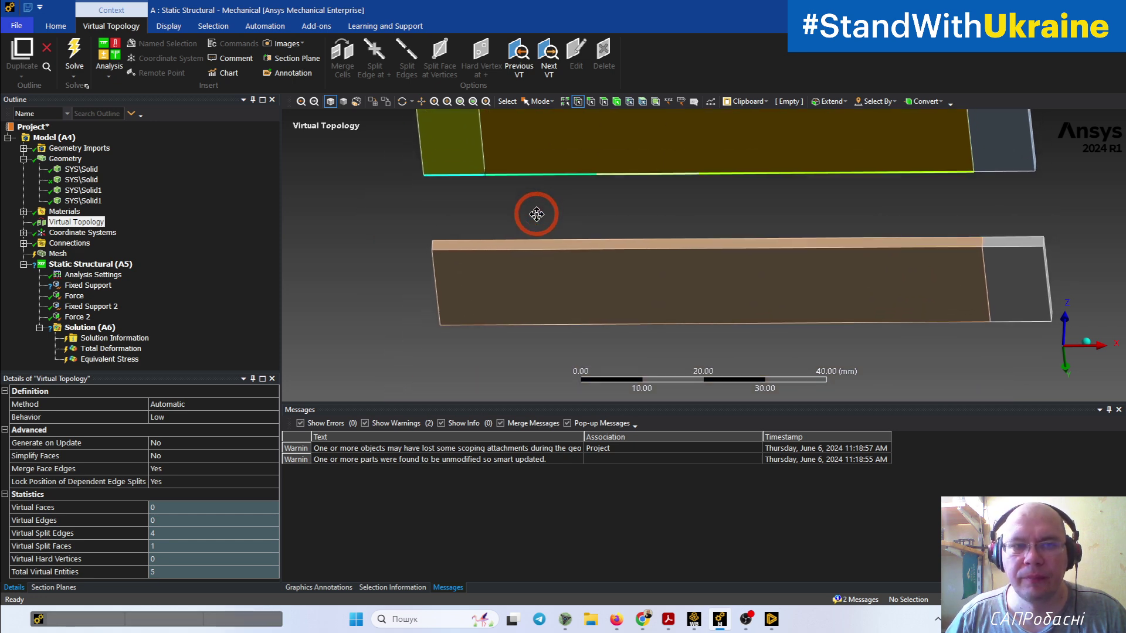
Step: Split the lower plate's top edge and its bottom edge at a picked point
click(592, 104)
click(477, 250)
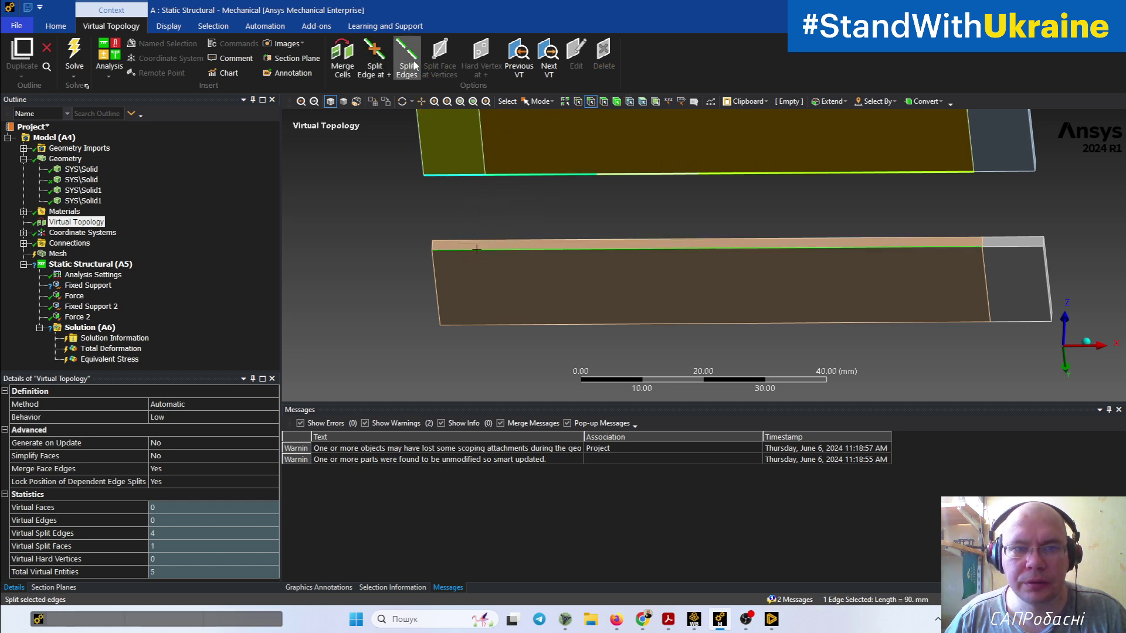
click(380, 58)
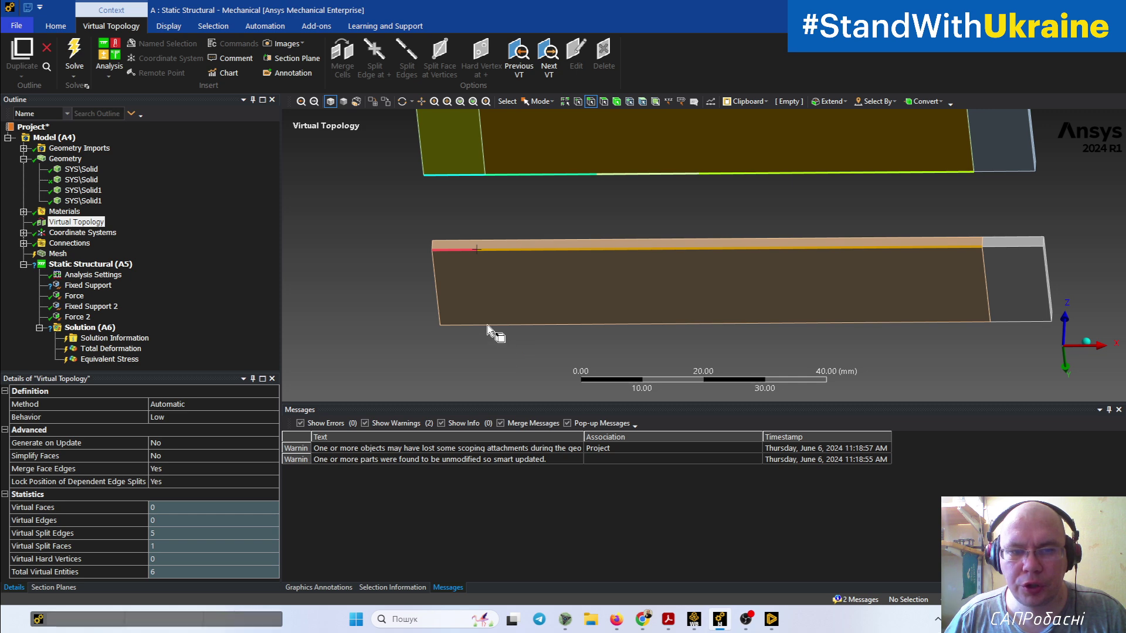
click(488, 325)
click(378, 70)
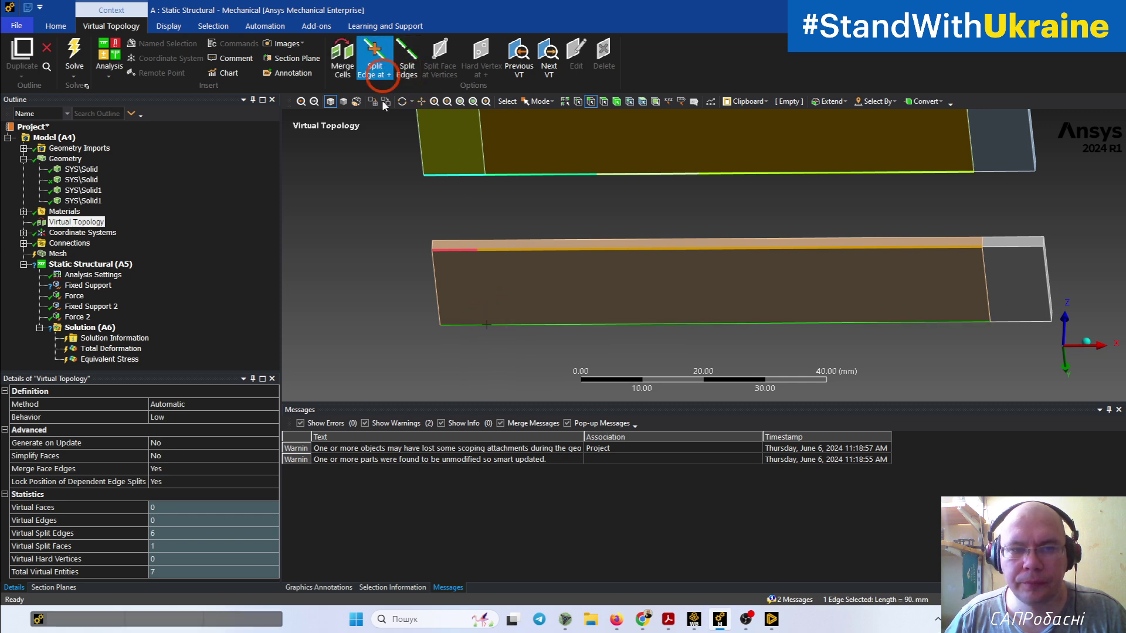
middle_drag(468, 252, 399, 78)
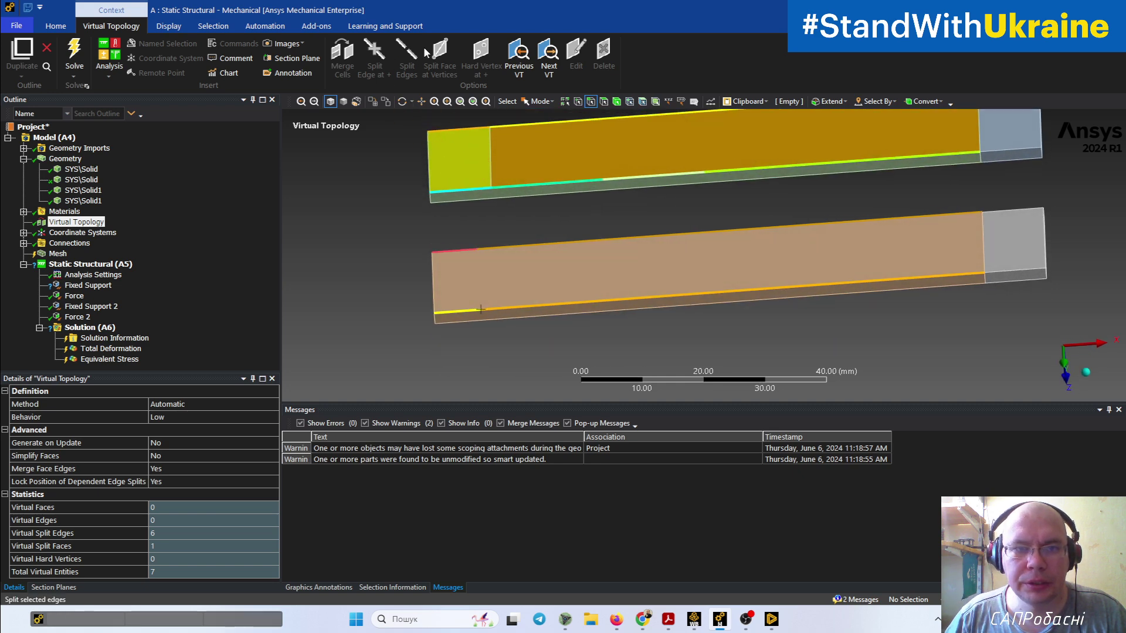
click(566, 164)
Step: Split the lower plate's face between the split vertices on its top and bottom edges
click(577, 102)
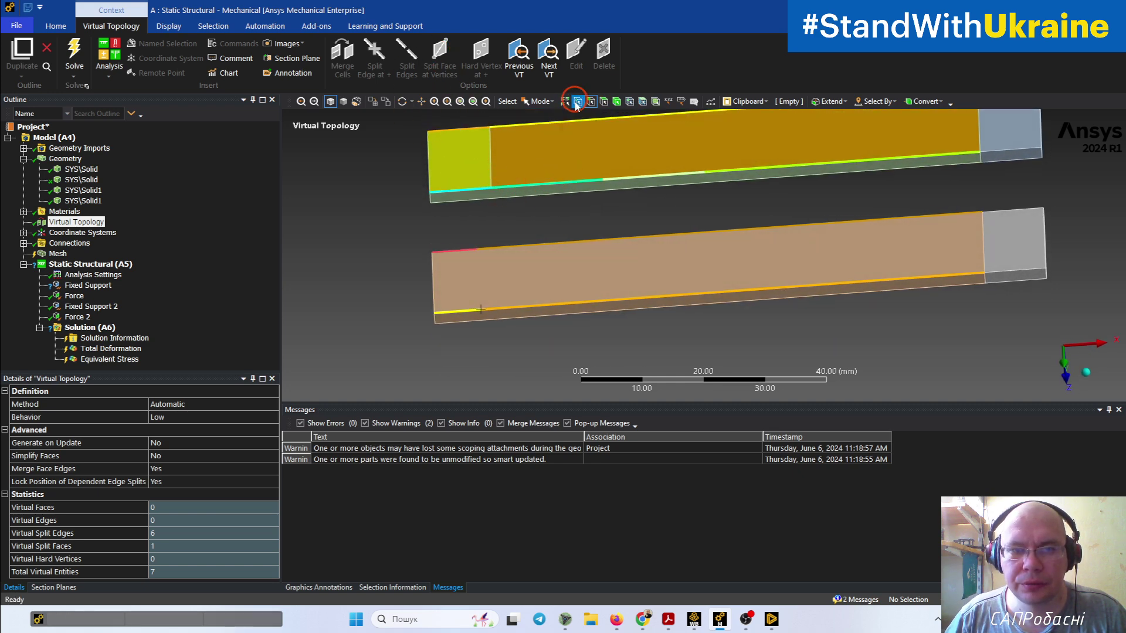
click(475, 245)
click(477, 250)
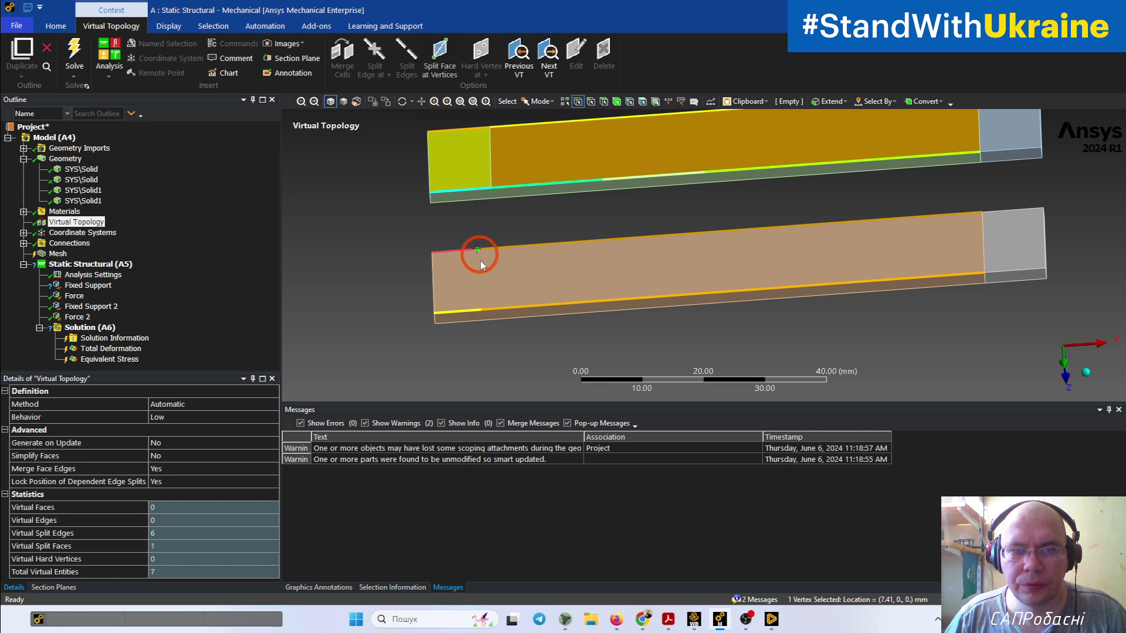
click(476, 309)
ctrl+click(483, 309)
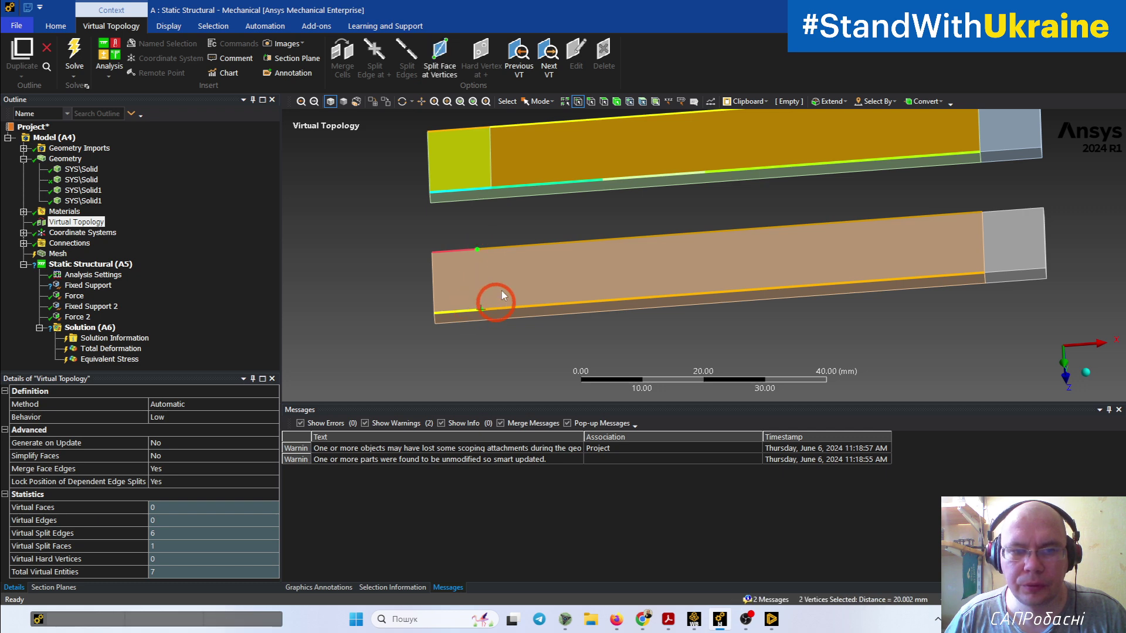
click(432, 60)
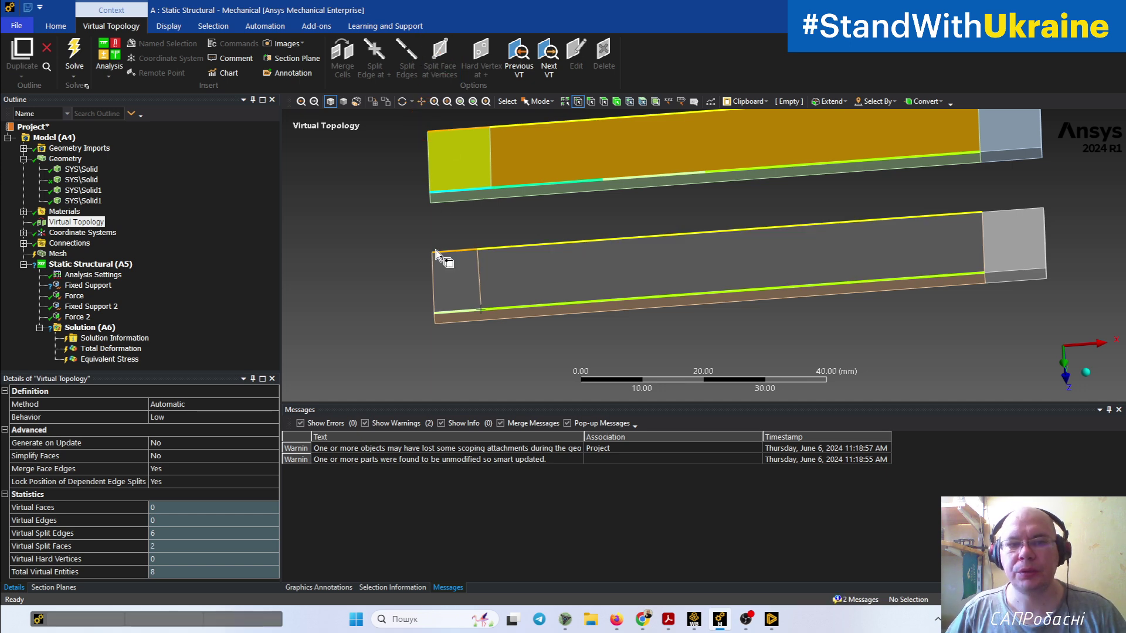
middle_drag(447, 286, 452, 320)
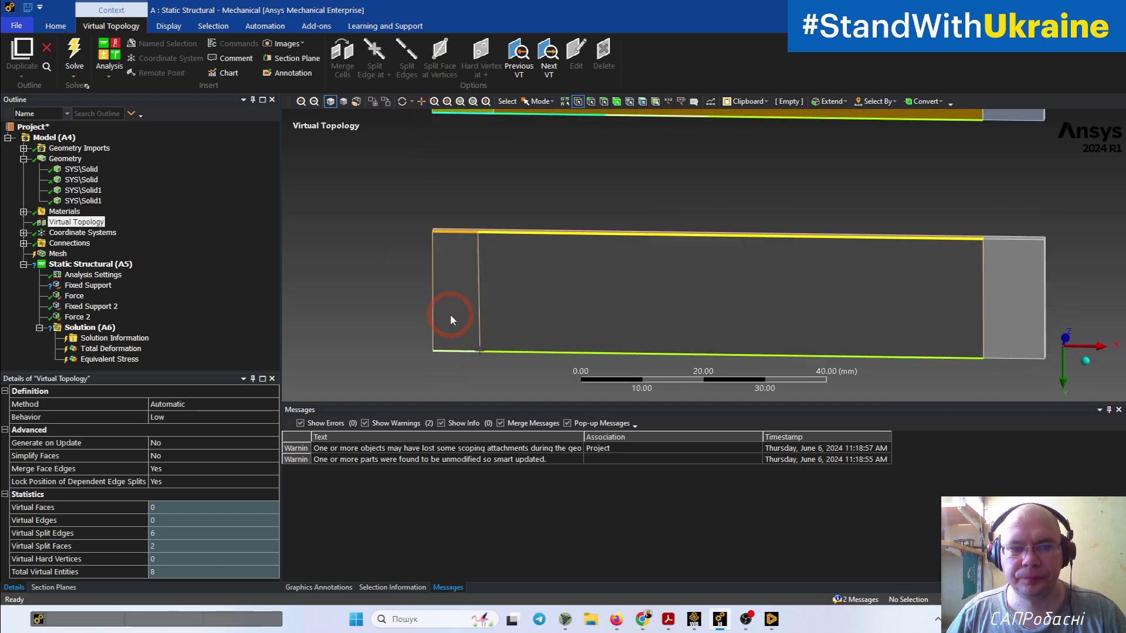
middle_drag(518, 280, 469, 284)
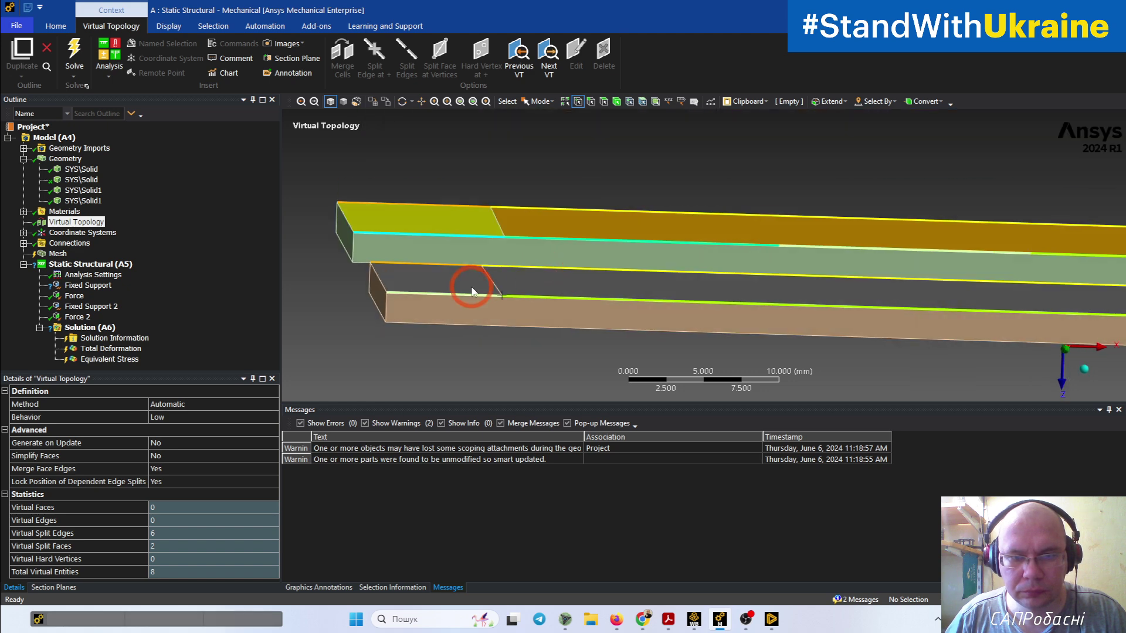
Step: Pick the edge's end vertex and a vertex 20 mm along, and split the face there
click(502, 298)
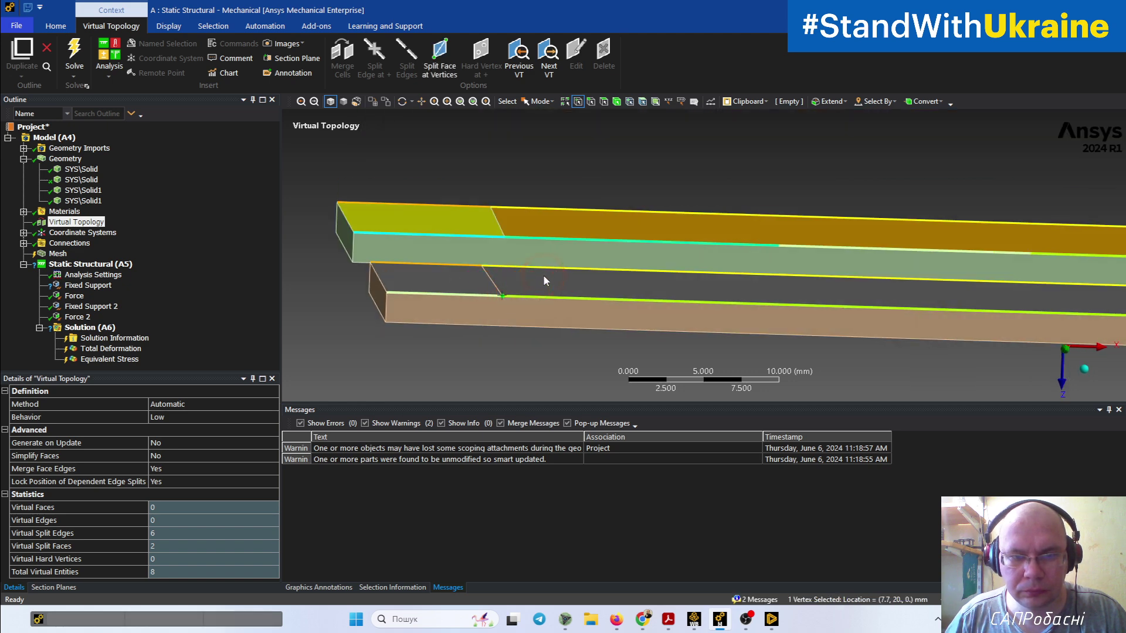
middle_drag(543, 275, 562, 317)
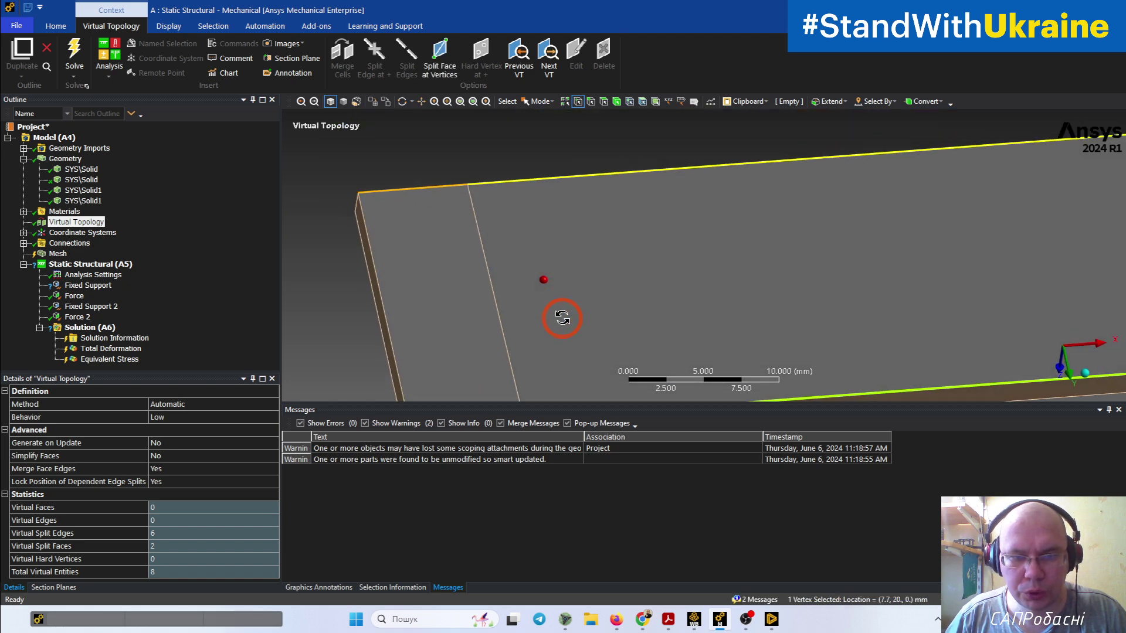
ctrl+click(469, 186)
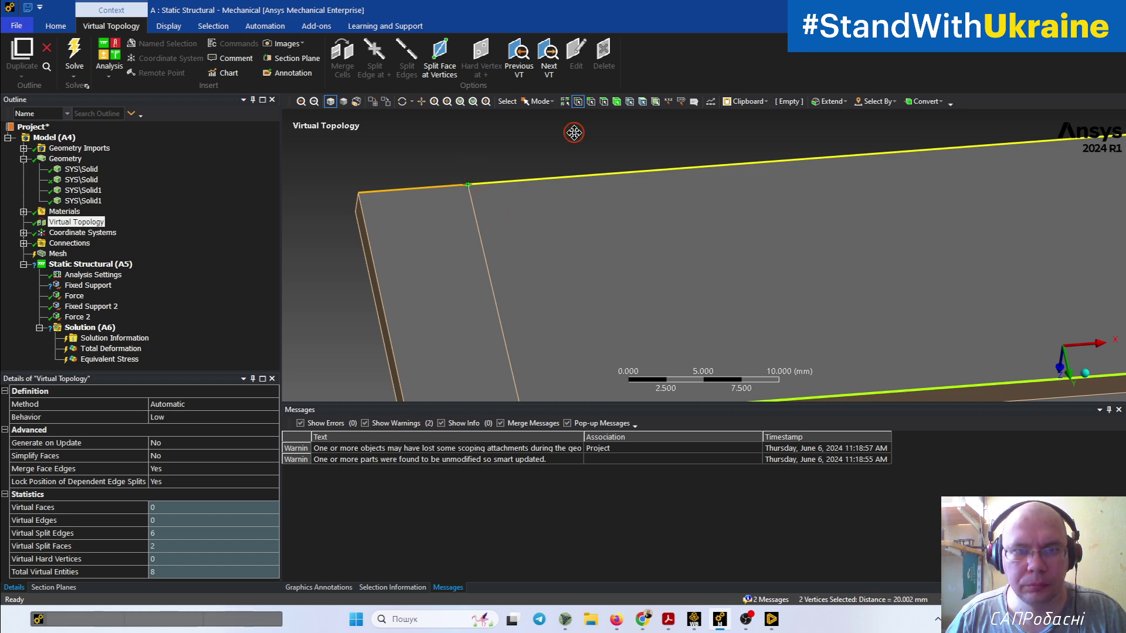
ctrl+middle_drag(573, 133, 583, 51)
click(440, 59)
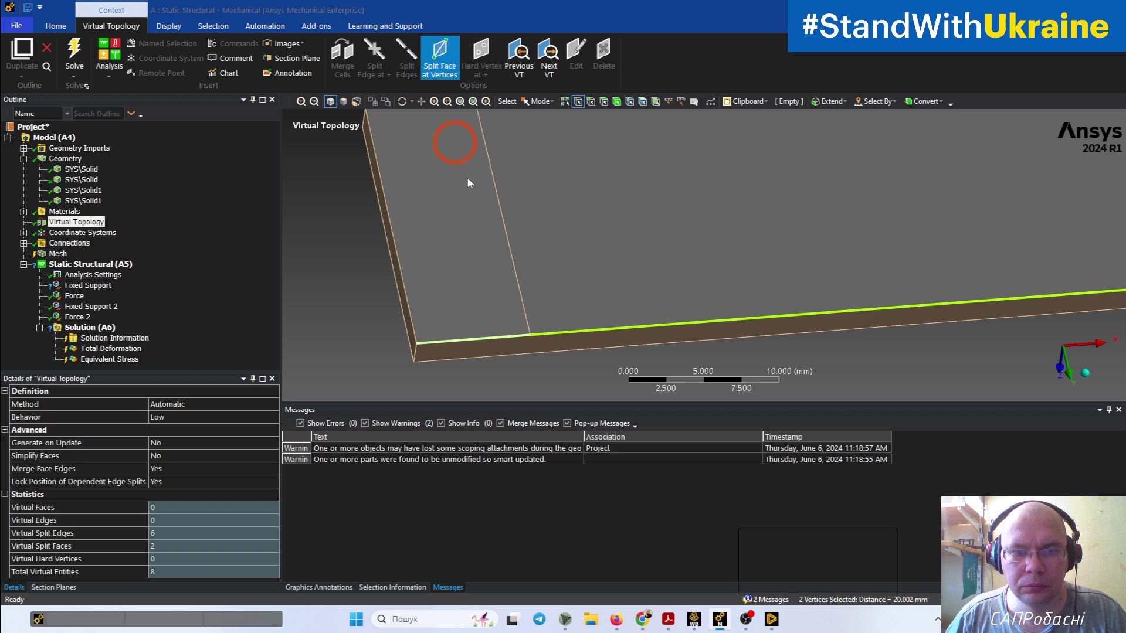
click(495, 301)
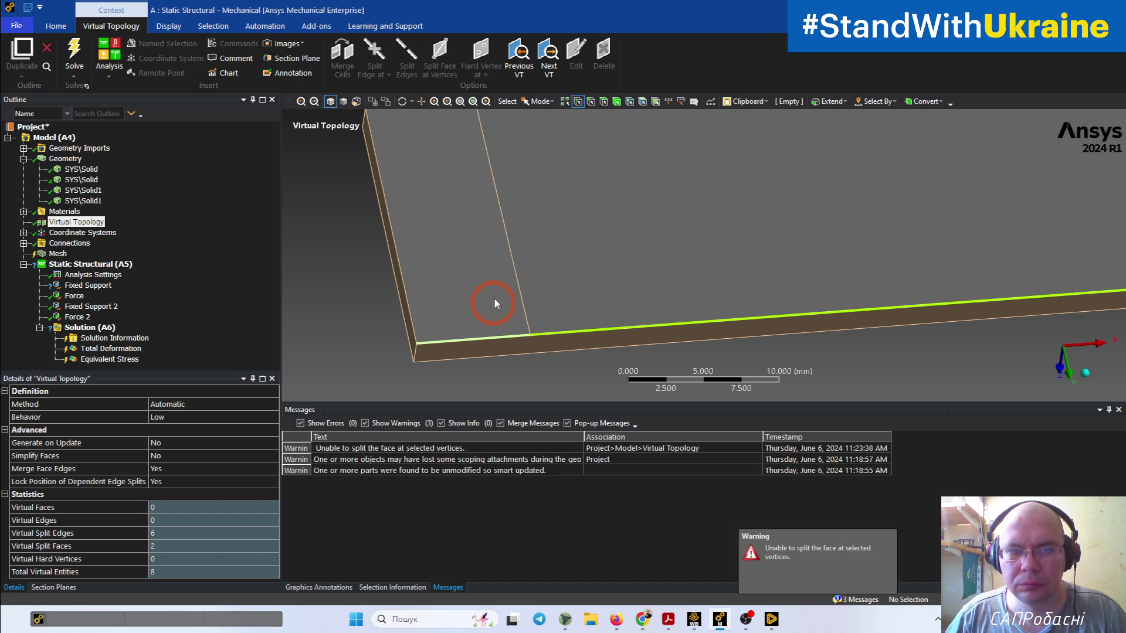
scroll(512, 309, down, 2)
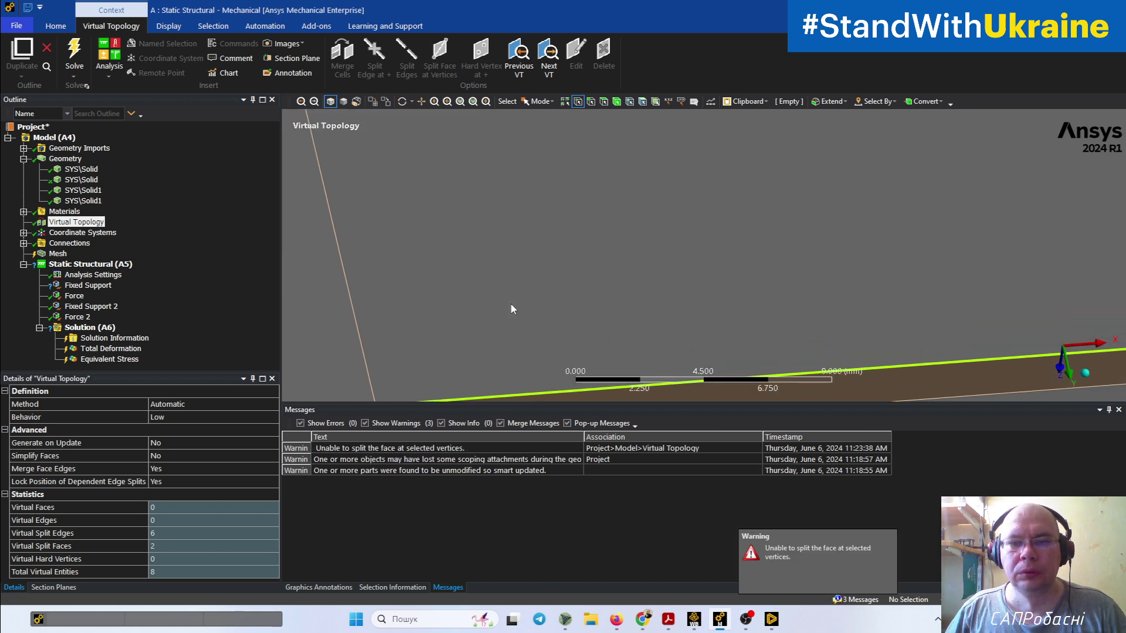
scroll(511, 305, down, 2)
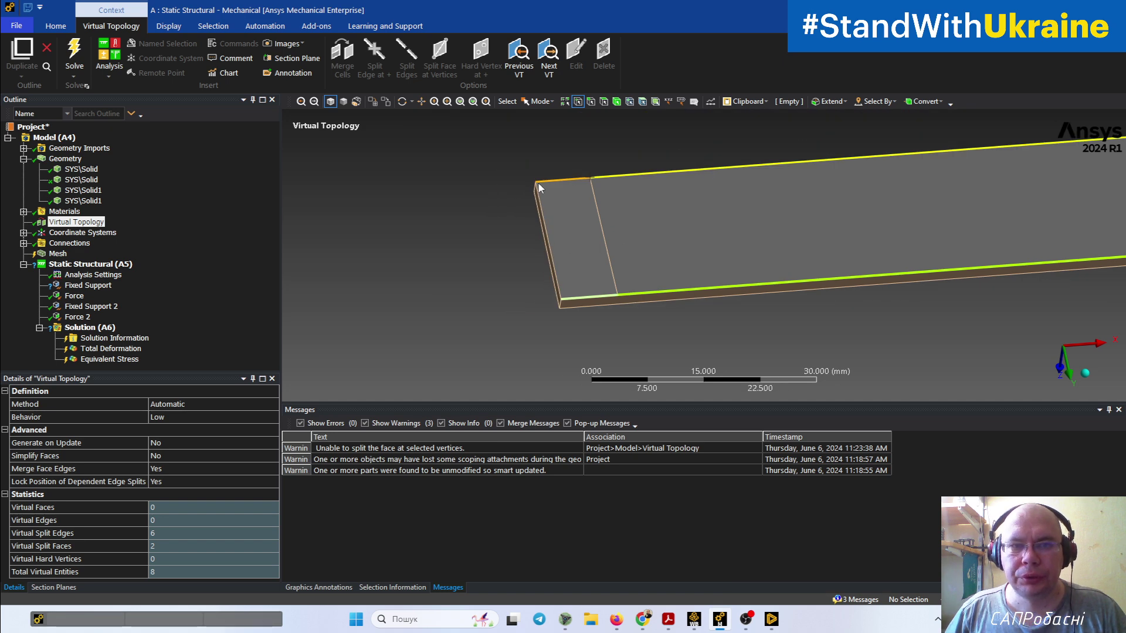
Step: Select the lower plate's small end strip and the remaining face to check the 20 mm split
click(578, 246)
click(347, 56)
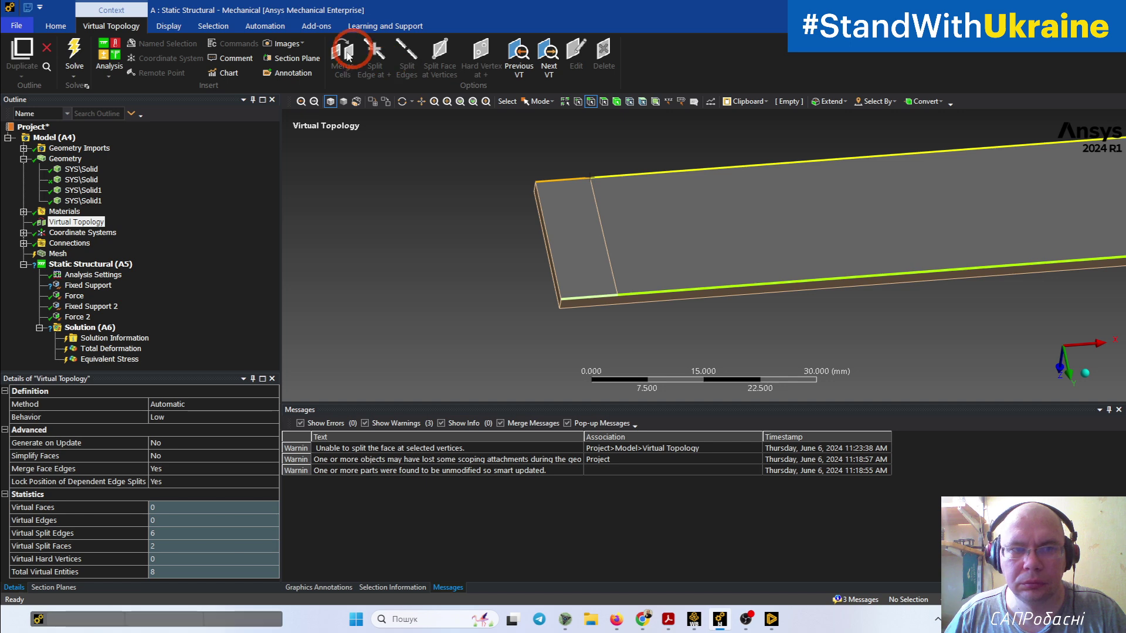
click(603, 100)
click(569, 247)
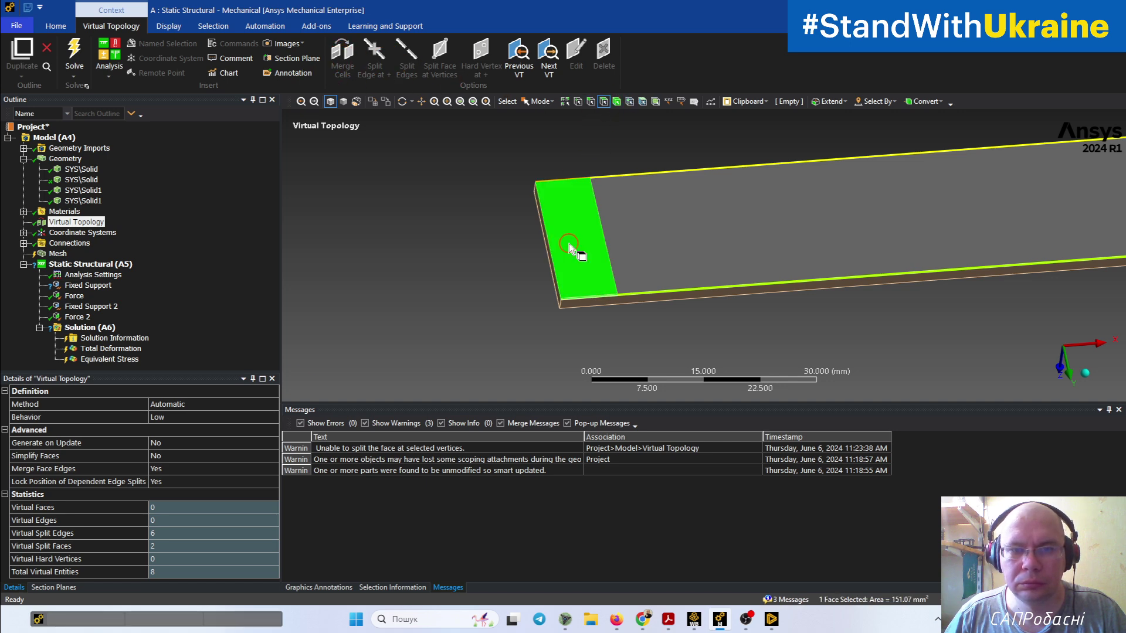
click(656, 255)
click(587, 248)
middle_drag(497, 237, 614, 301)
scroll(615, 304, down, 2)
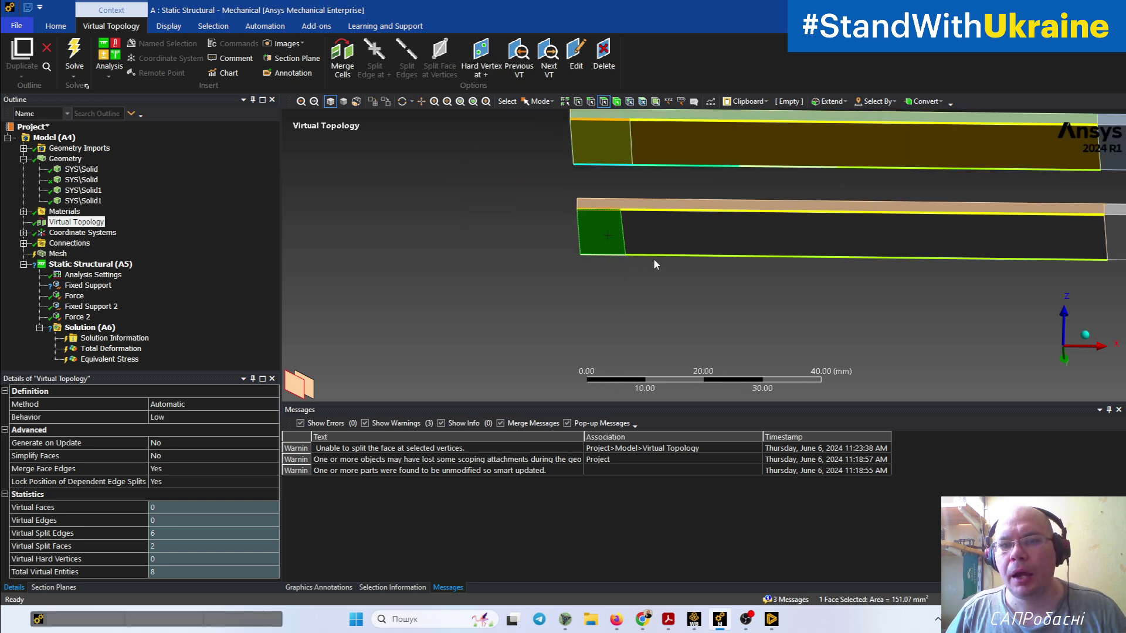
ctrl+middle_drag(653, 258, 597, 289)
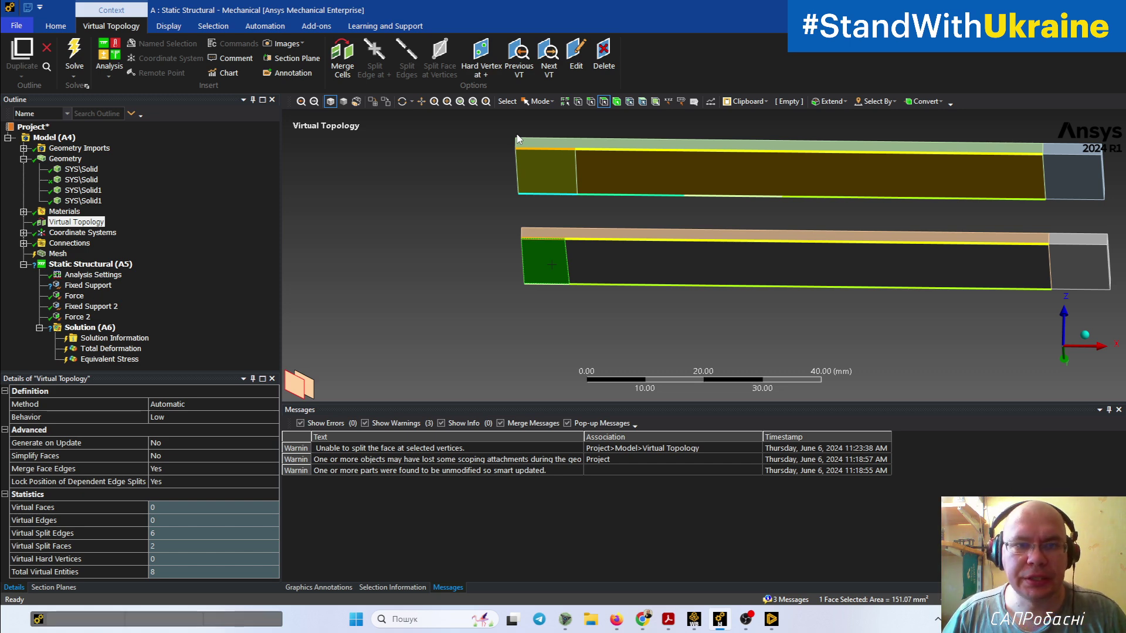
middle_drag(639, 133, 626, 160)
Step: Generate the 1.0 mm mesh on both plates and orbit to inspect the tet and hex elements
right_click(58, 253)
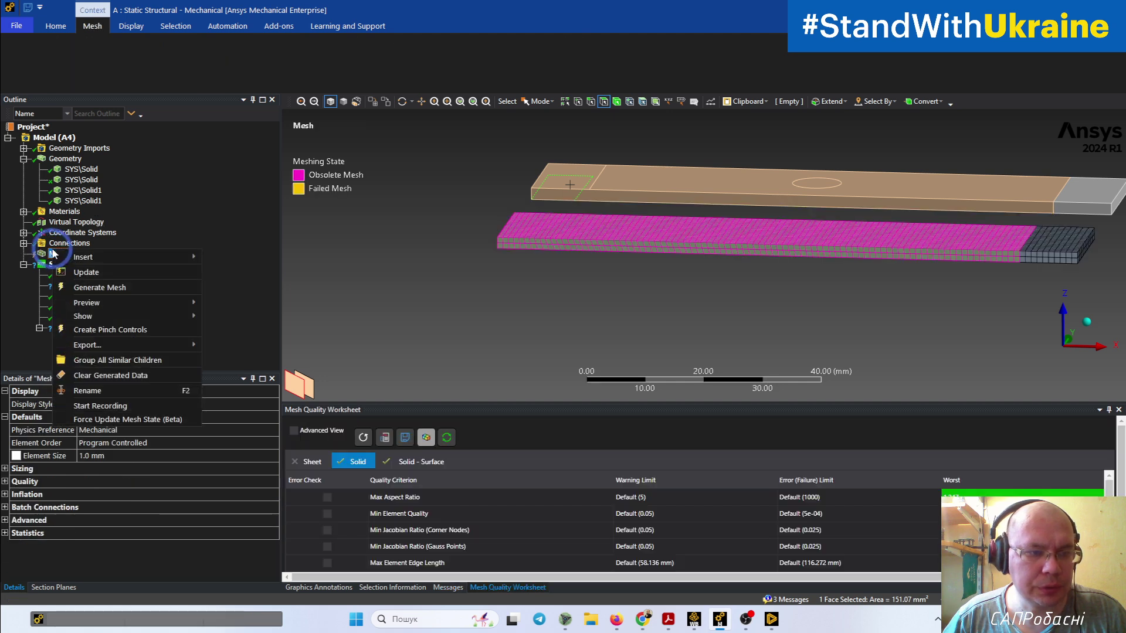
click(85, 284)
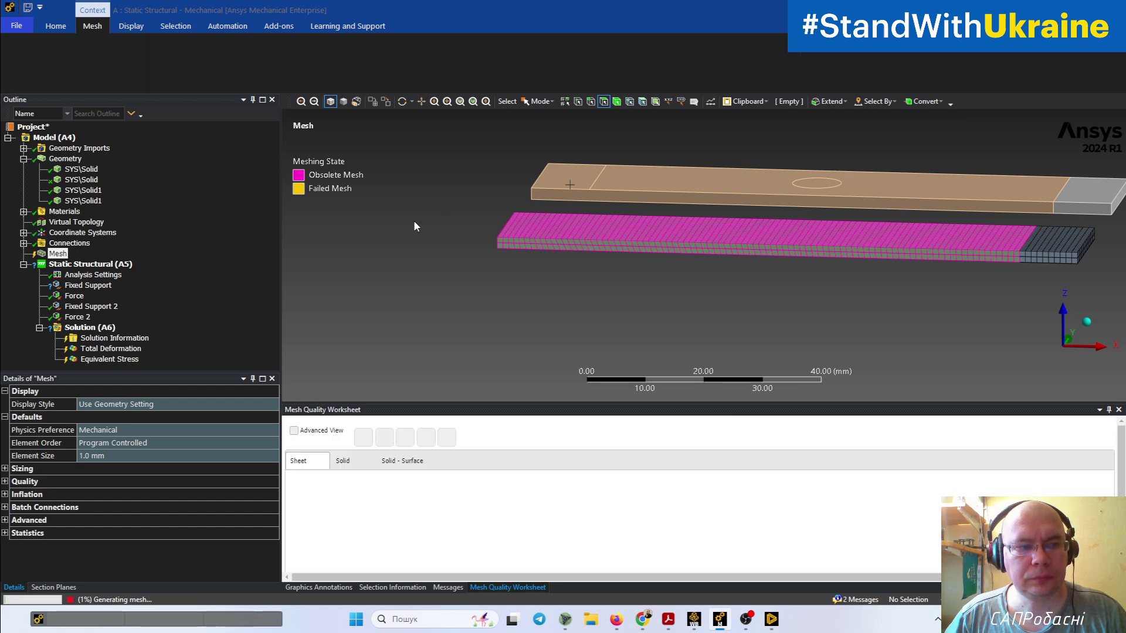
middle_drag(543, 217, 601, 276)
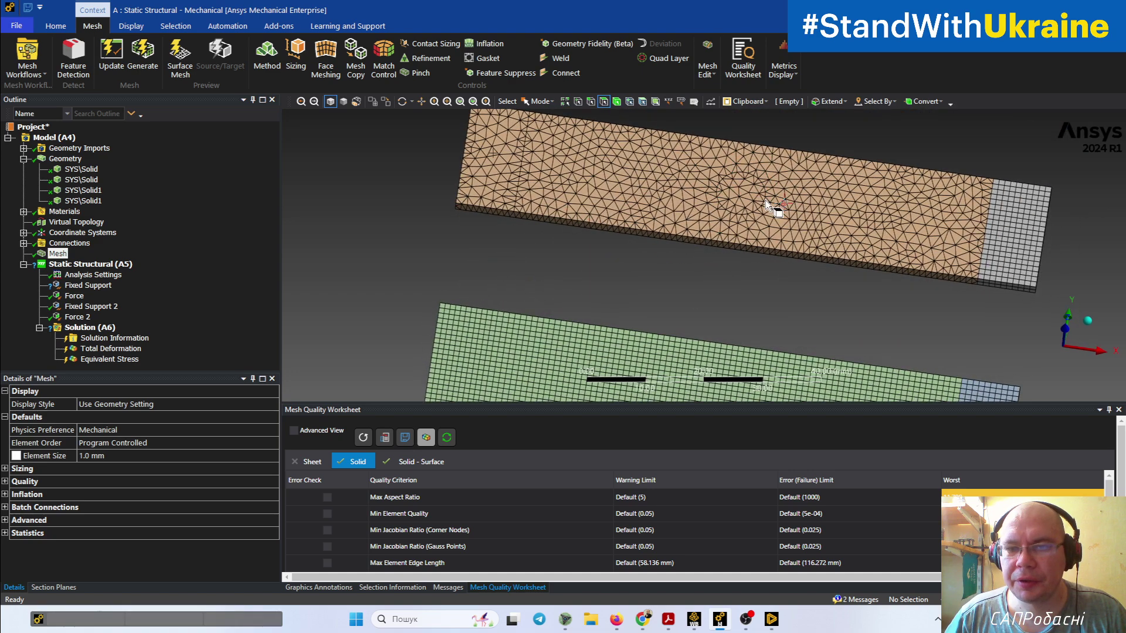
middle_drag(737, 226, 562, 234)
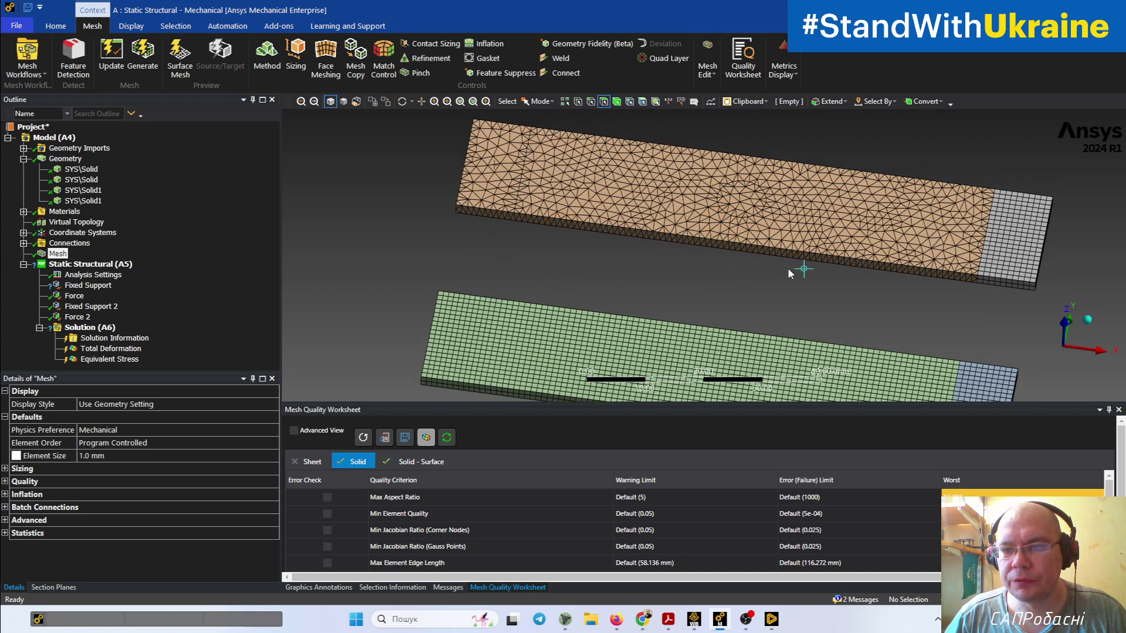
middle_drag(805, 249, 744, 224)
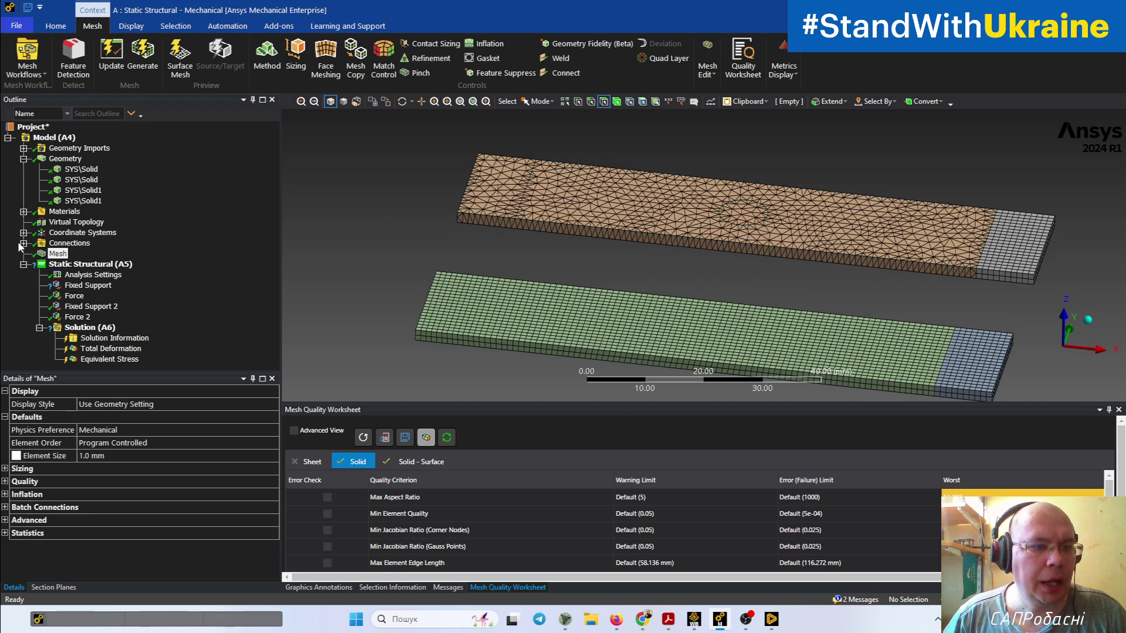
Step: Review both bonded contact regions between SYS\Solid and SYS\Solid1, then switch to Discovery
click(23, 243)
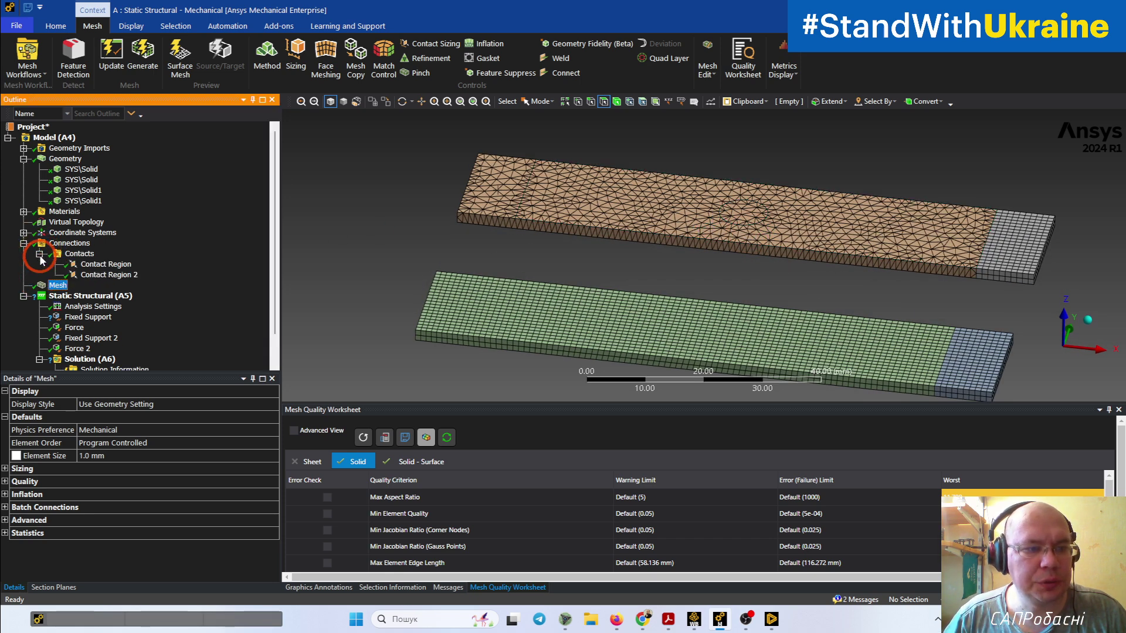
click(659, 255)
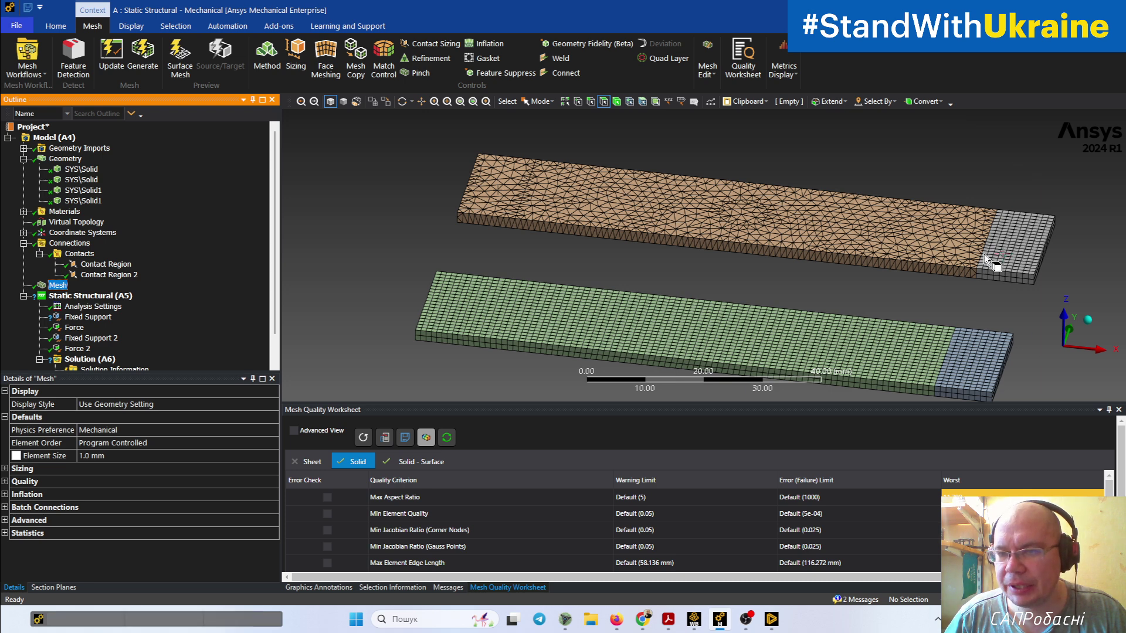
ctrl+middle_drag(981, 283, 891, 247)
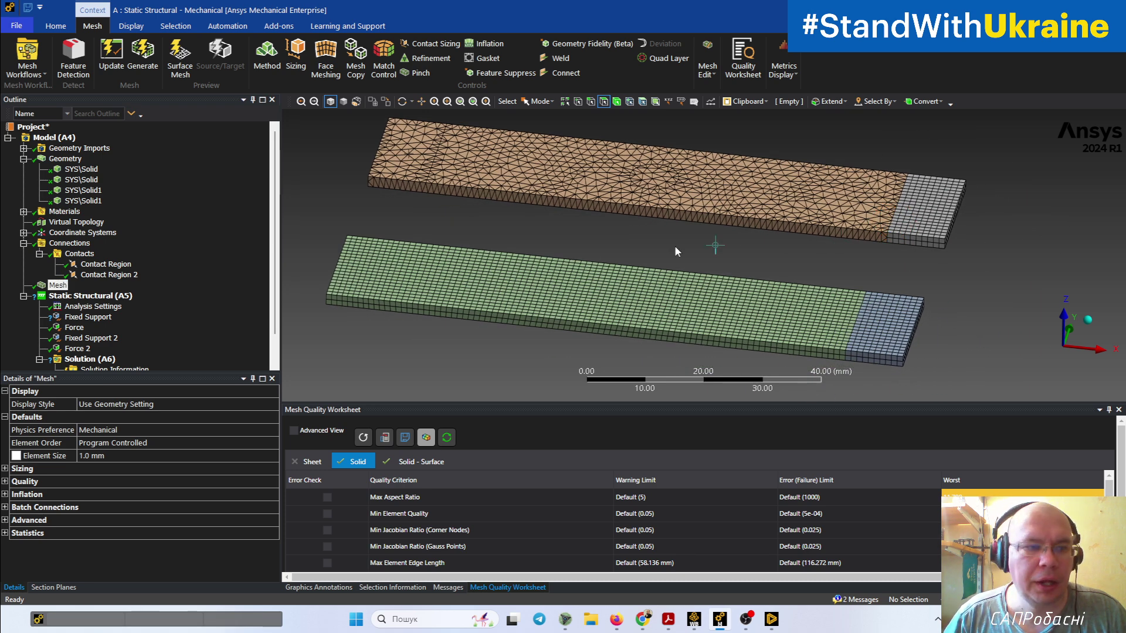
click(103, 265)
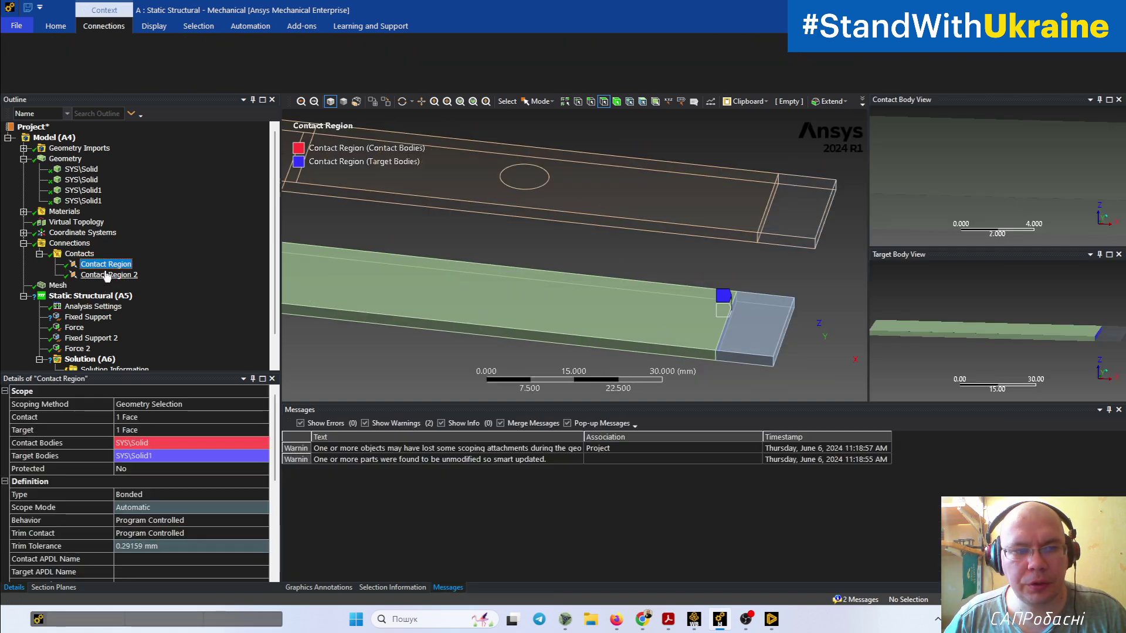
click(105, 276)
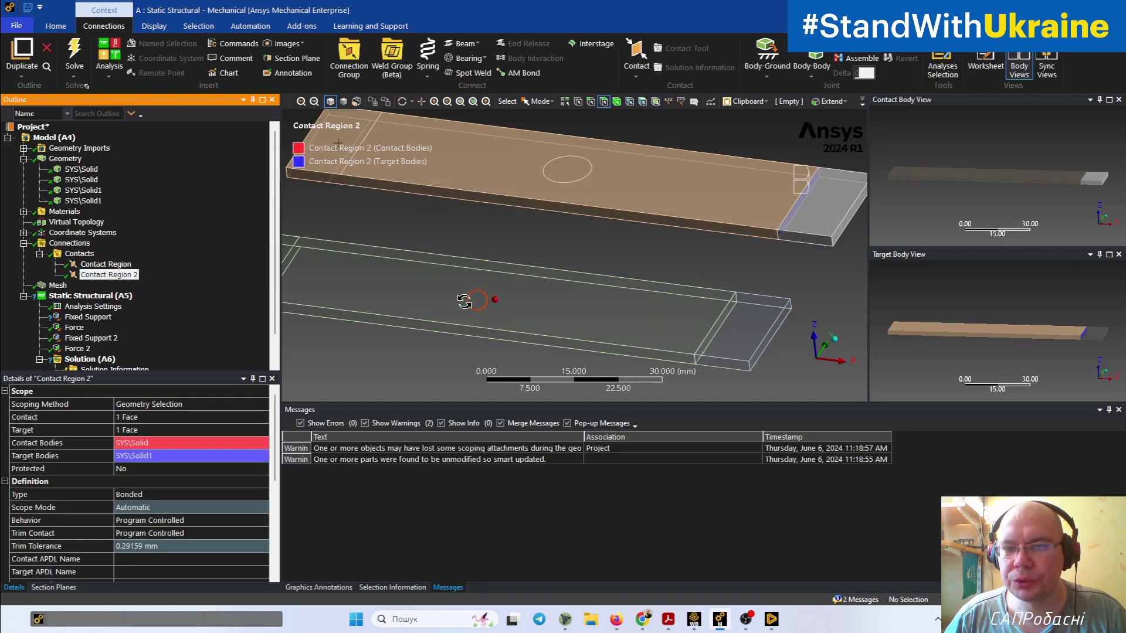
click(789, 237)
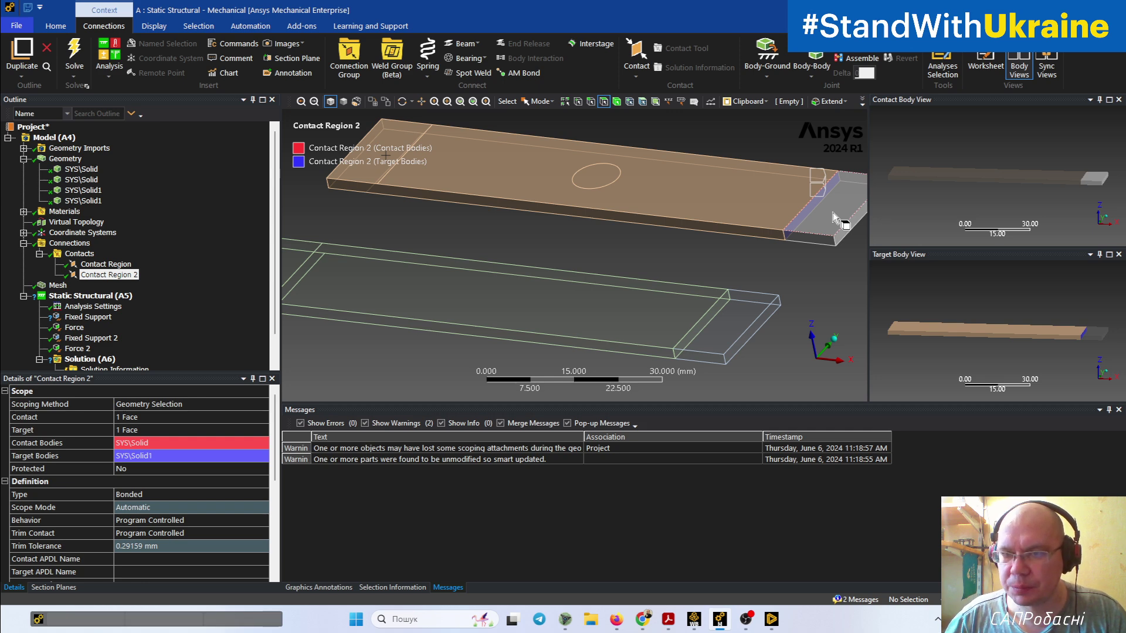
click(768, 625)
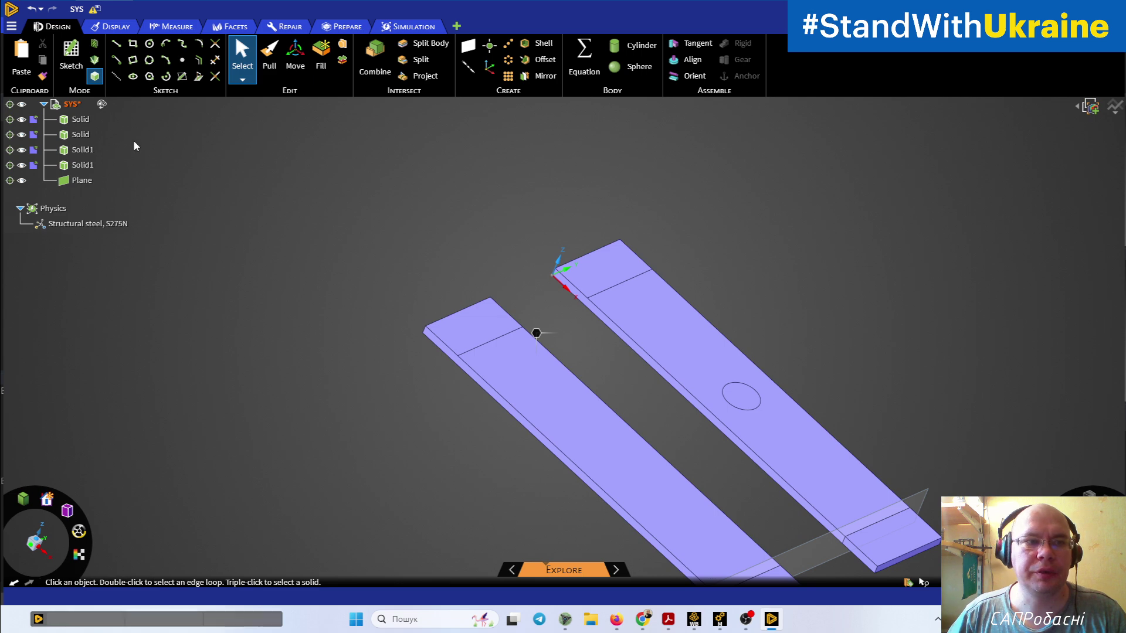
Step: Check the SYS assembly's Transfer Sharing modes (None, Group, Share topology), leaving it at None
click(65, 106)
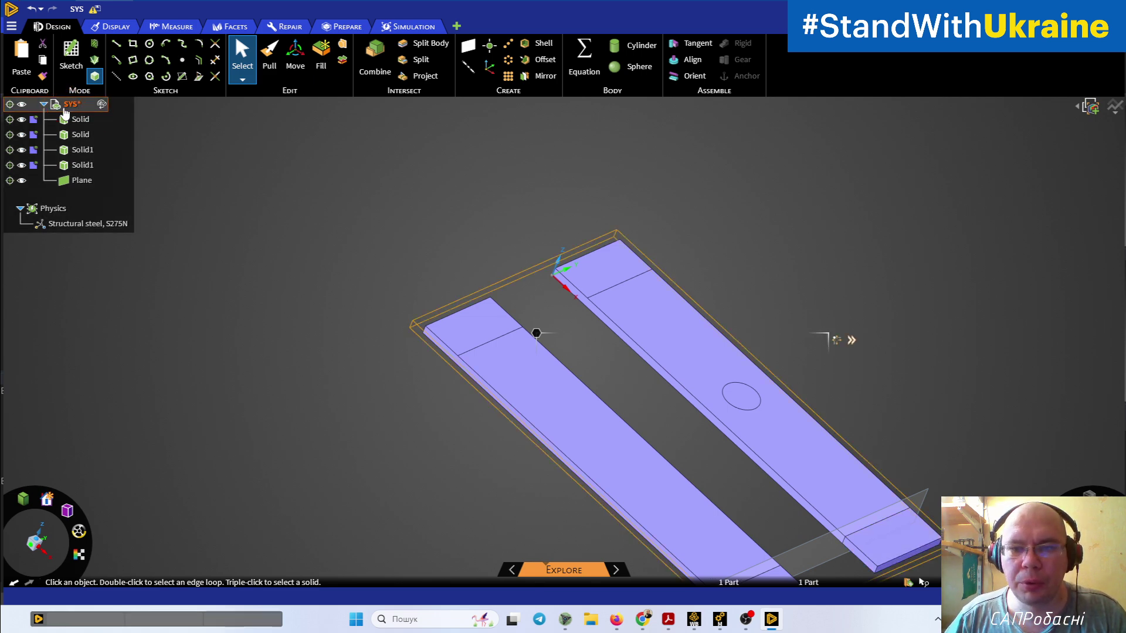
click(854, 340)
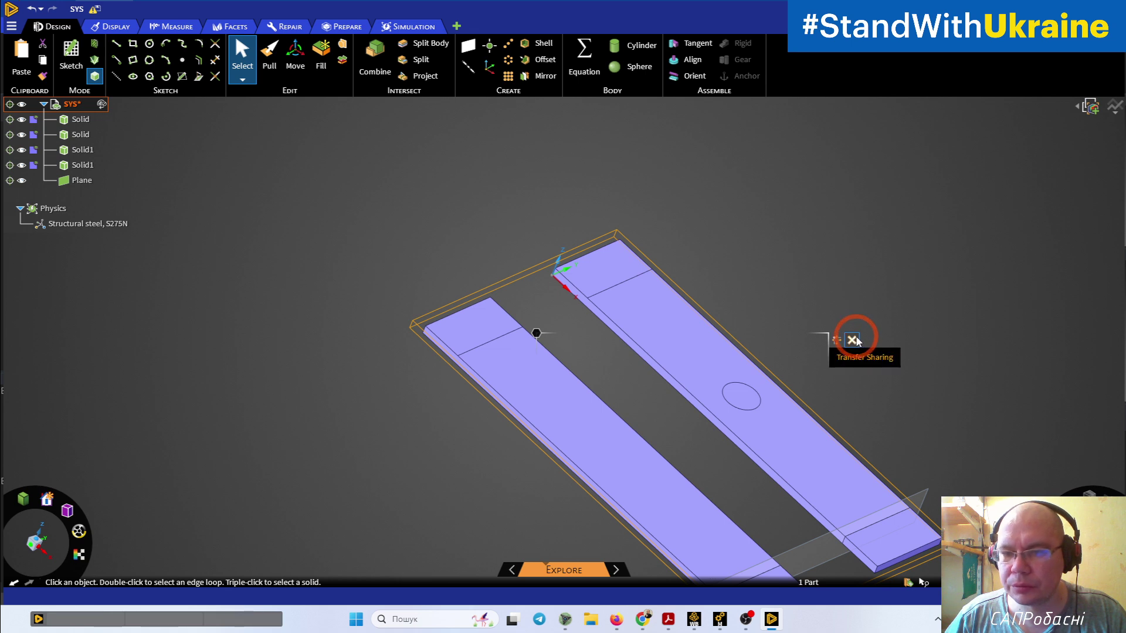
click(867, 359)
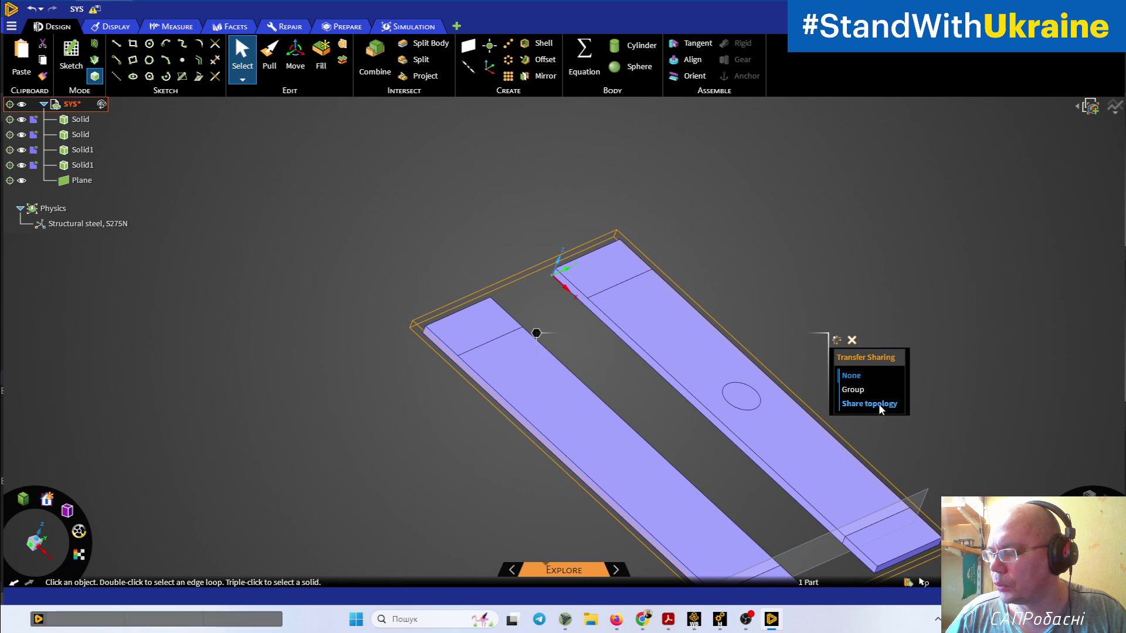
mouse_move(648, 334)
middle_down()
mouse_move(536, 327)
mouse_move(643, 346)
middle_up()
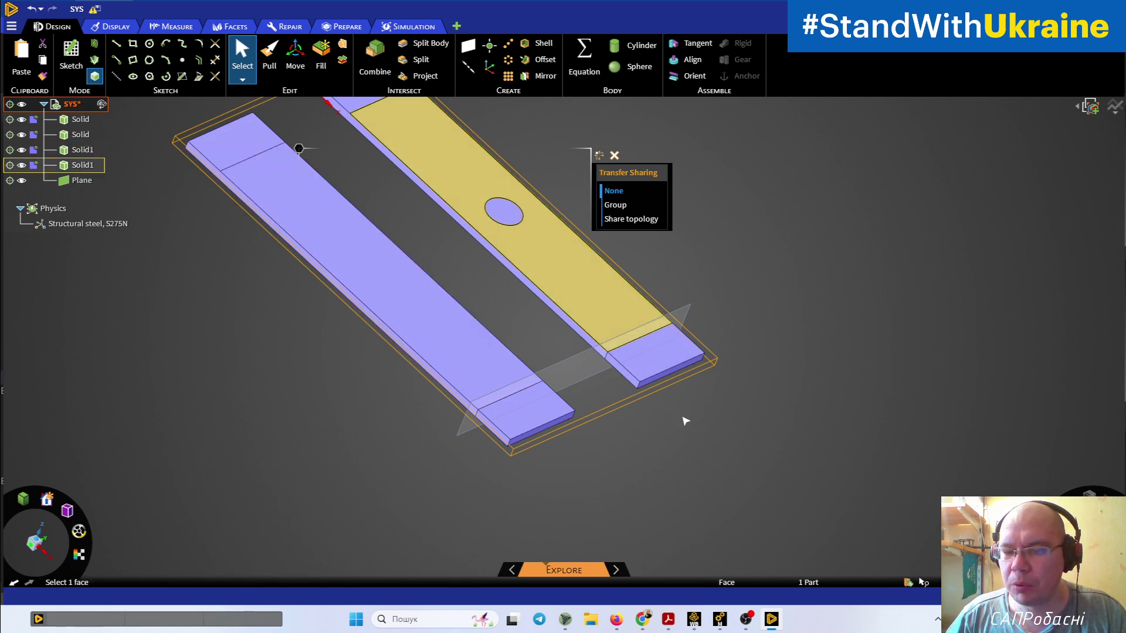
mouse_move(773, 626)
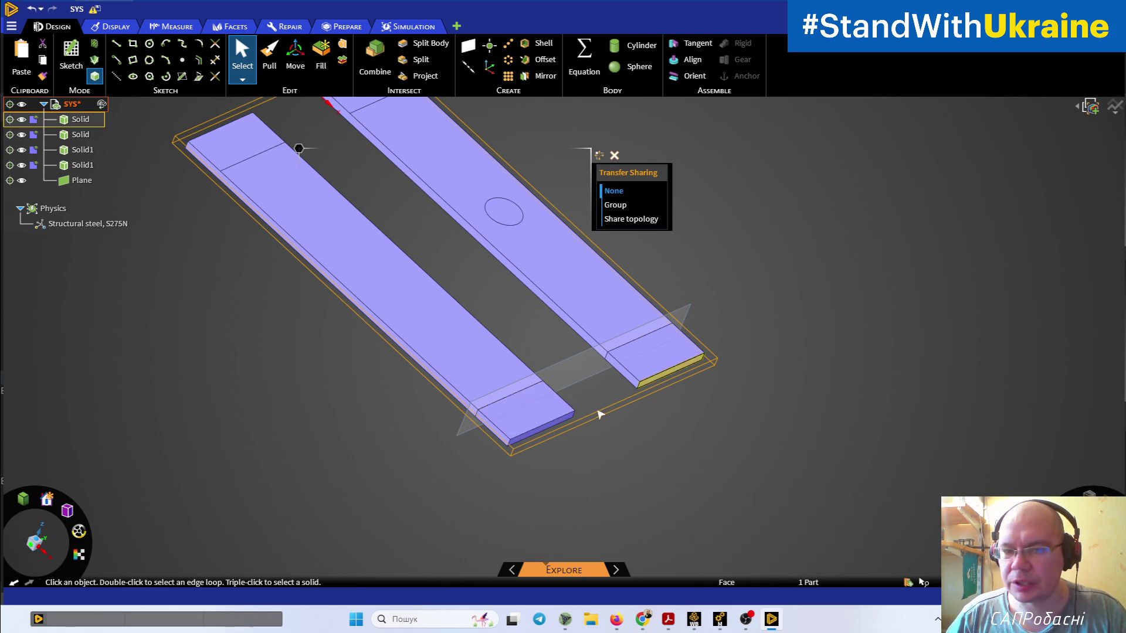
Step: Review the available materials for SYS\Solid1 and keep its Structural Steel assignment
click(720, 619)
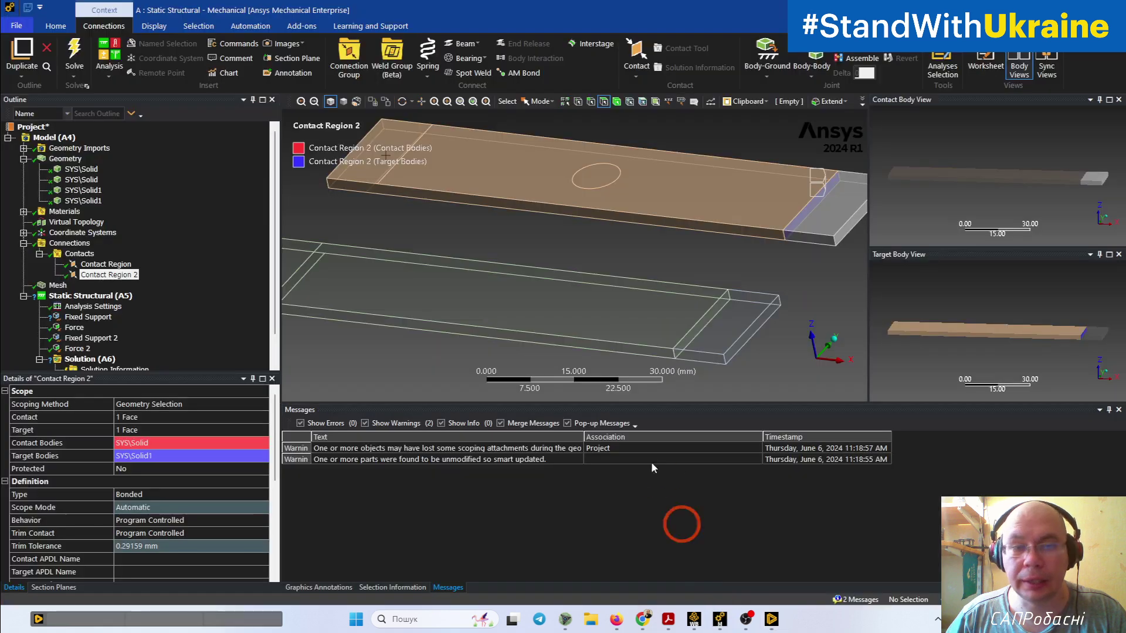
click(83, 202)
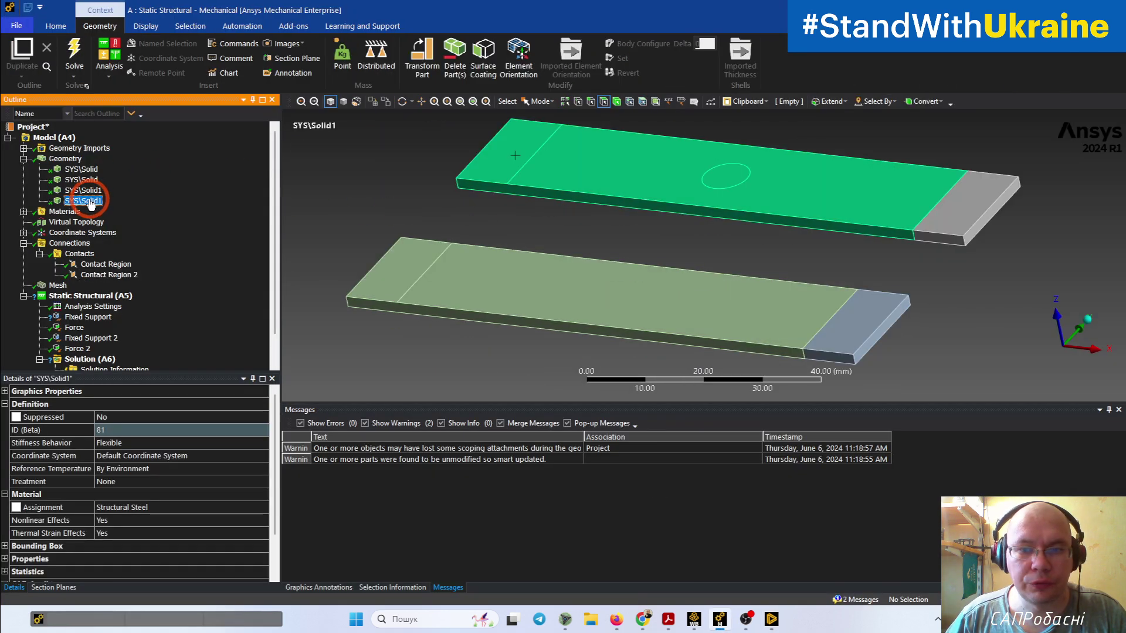
click(261, 508)
click(265, 508)
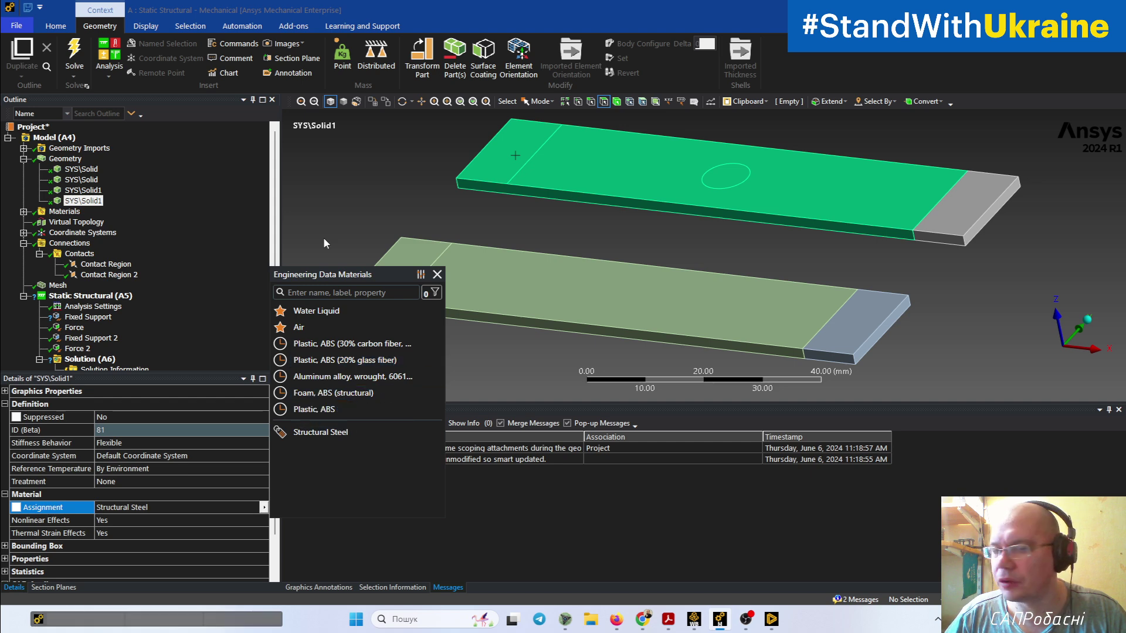
middle_drag(440, 254, 471, 257)
Step: Rescope Fixed Support to the upper plate's left end face
click(87, 317)
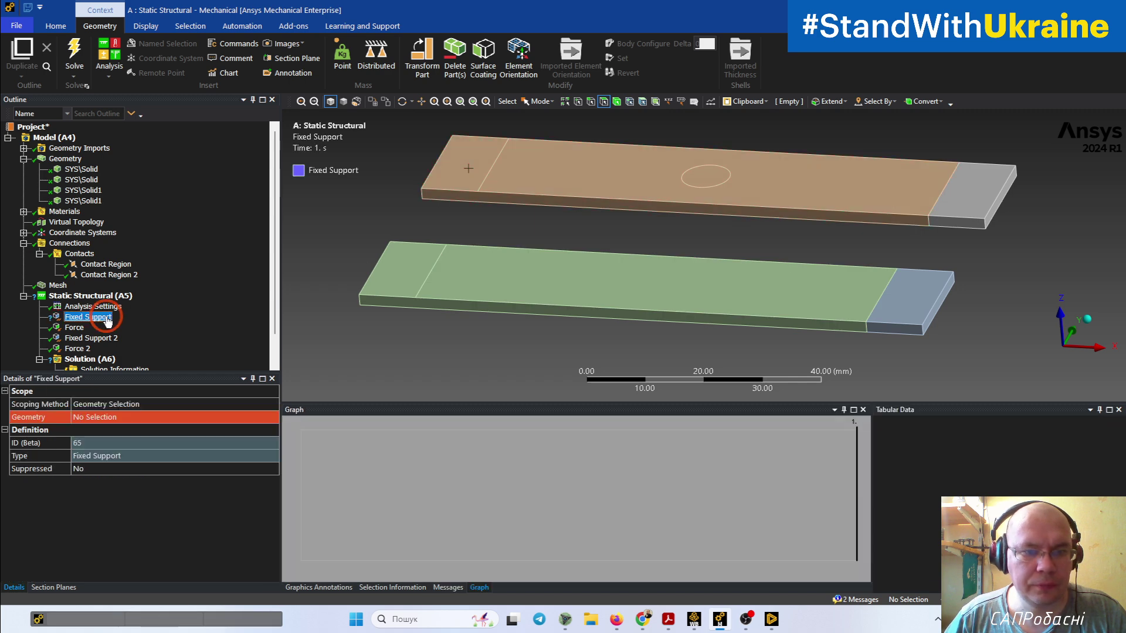
middle_drag(505, 309, 329, 373)
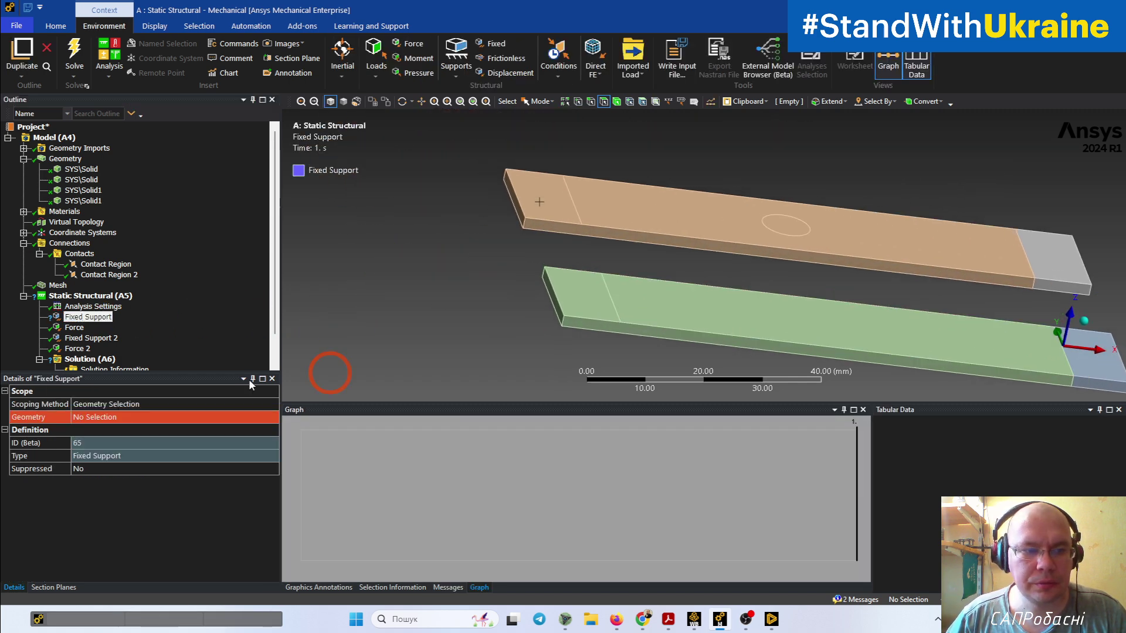
click(104, 417)
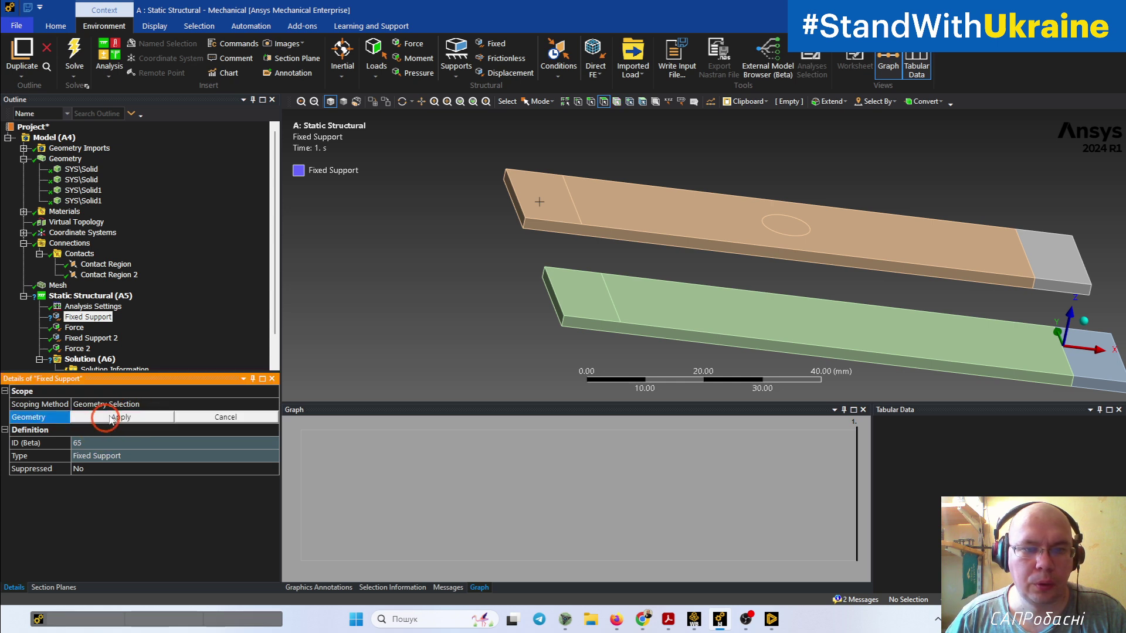
click(520, 219)
click(154, 420)
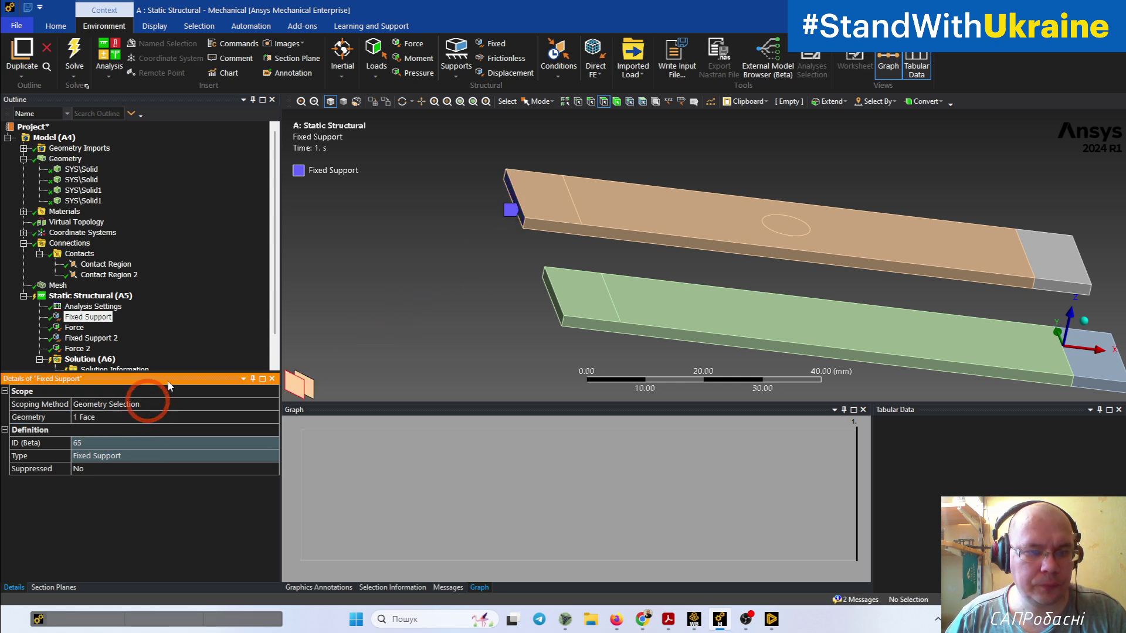
Step: Rescope Fixed Support 2 to two faces at the lower plate's end
click(88, 338)
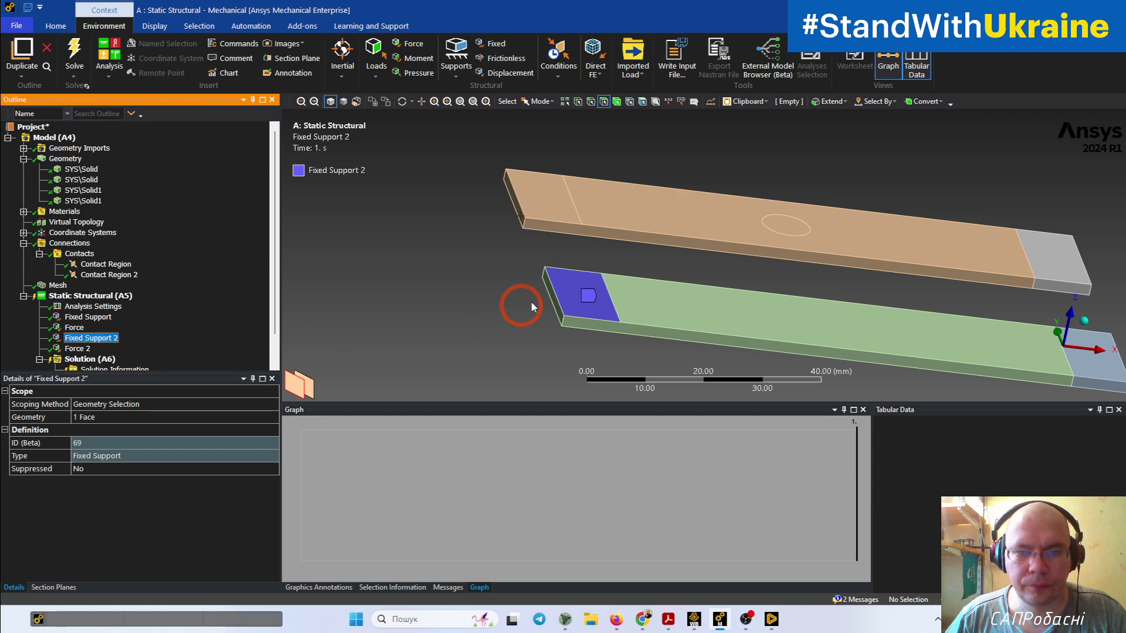
middle_drag(515, 307, 533, 259)
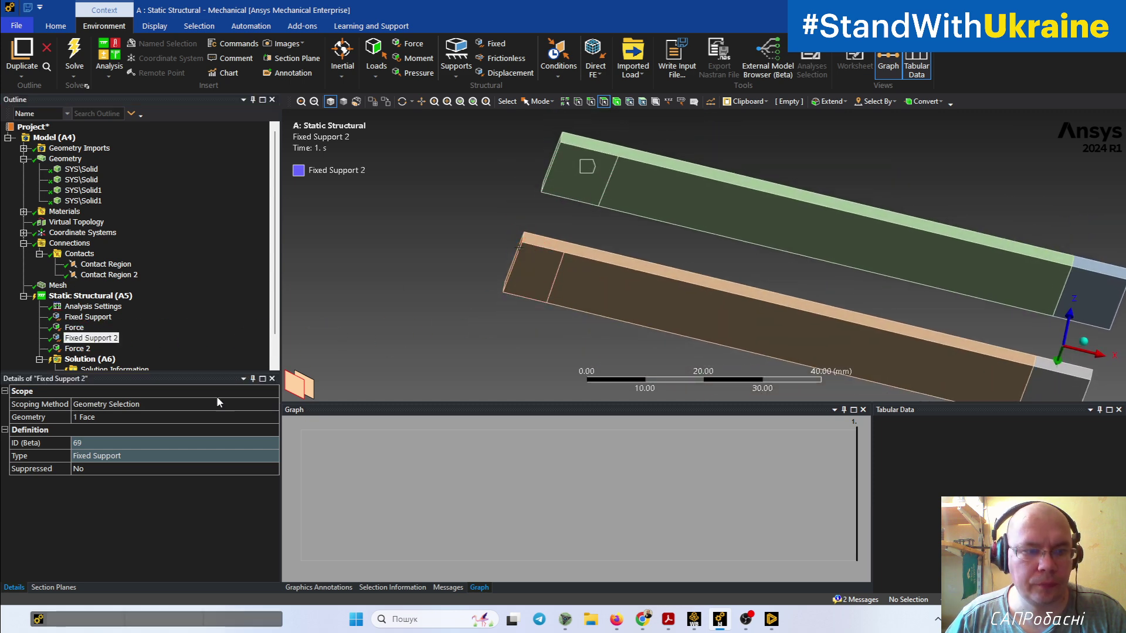
click(114, 417)
click(569, 238)
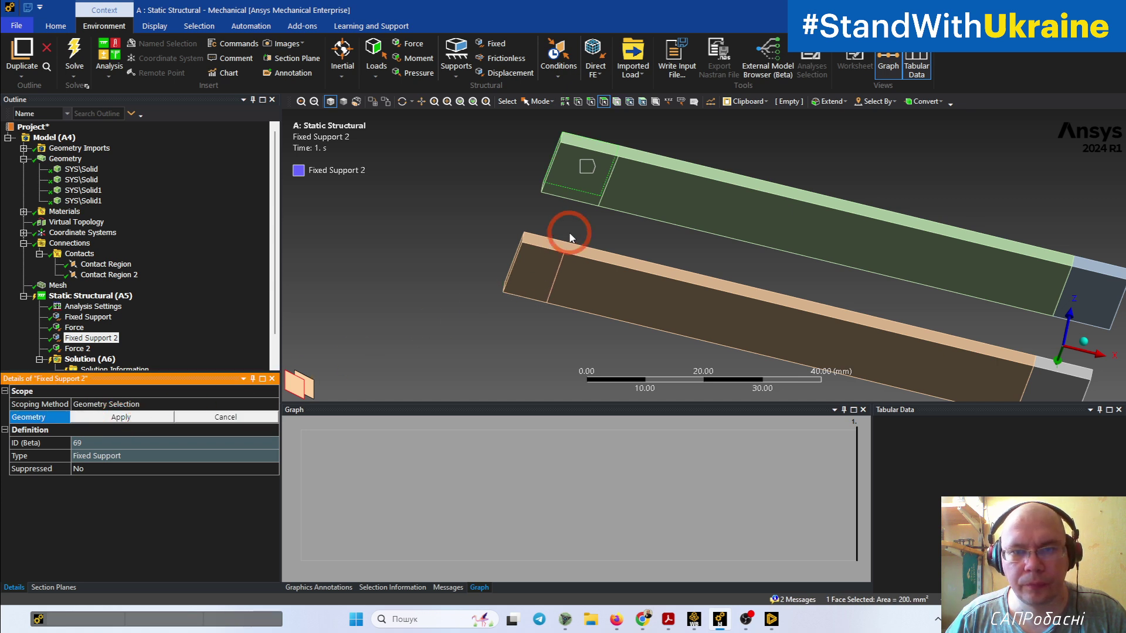
ctrl+click(584, 202)
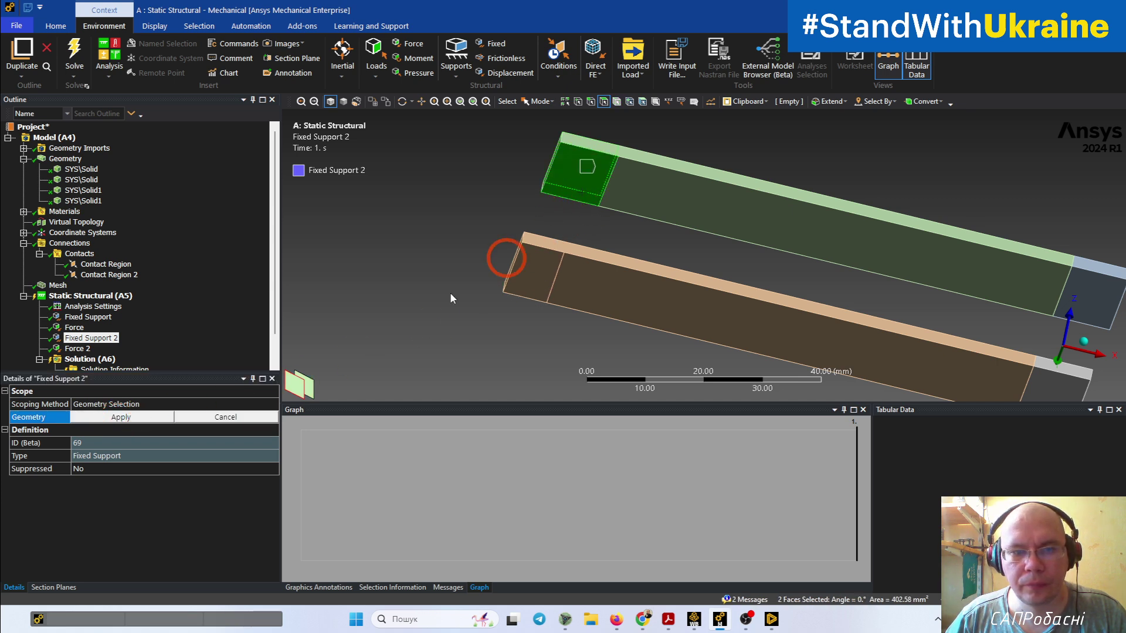
click(120, 417)
Step: Add Fixed Support 3 on two end faces of the upper plate
middle_drag(357, 206, 477, 257)
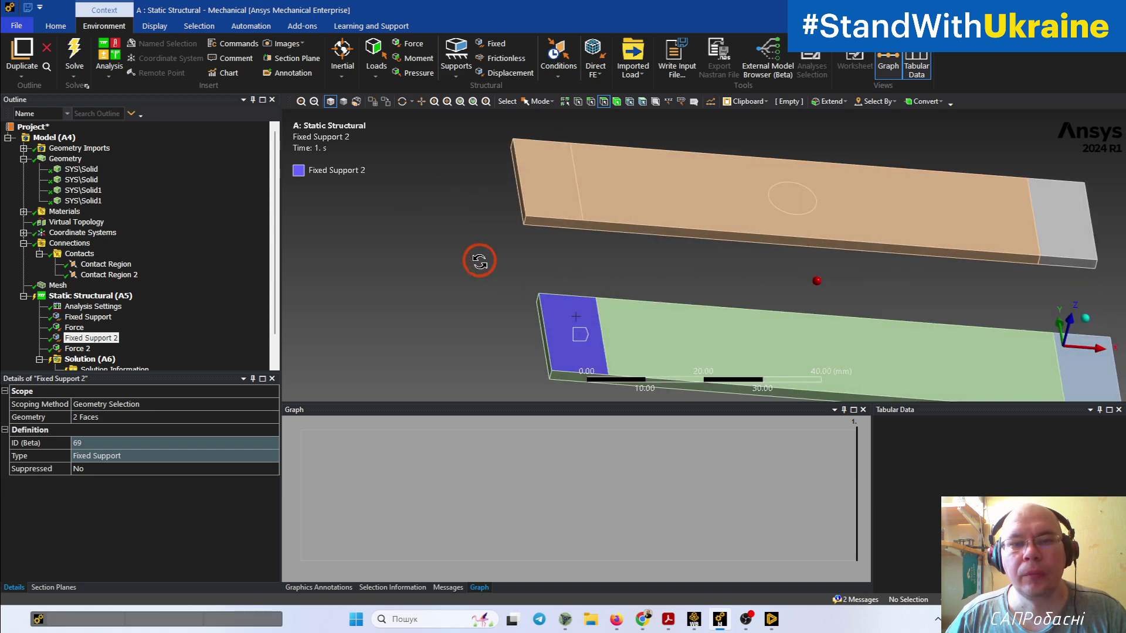
click(548, 201)
middle_drag(547, 201, 485, 311)
ctrl+click(530, 250)
click(486, 43)
scroll(432, 243, up, 3)
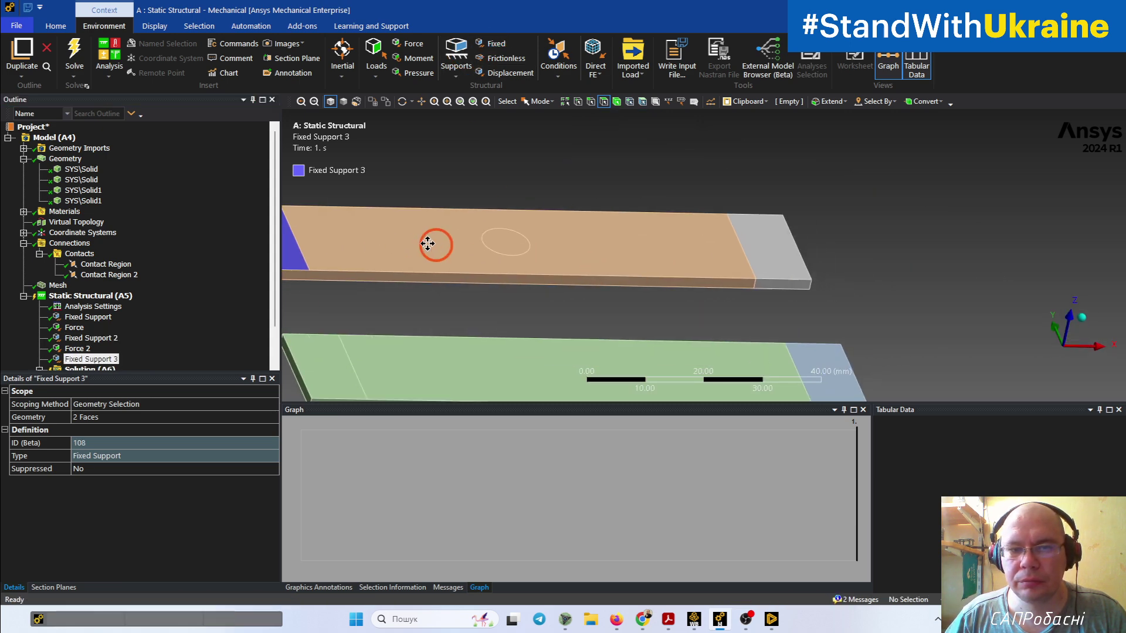
Step: Apply a ramped 1000 N force along Z to the upper plate's right-end split face
click(753, 245)
click(410, 44)
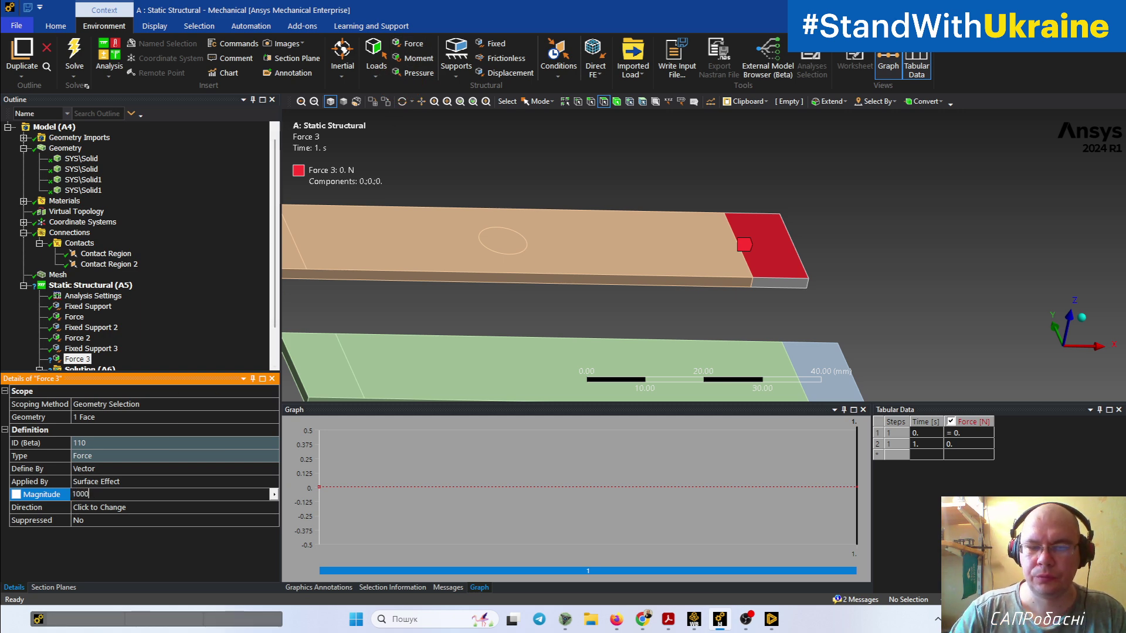
text(1000)
key(Return)
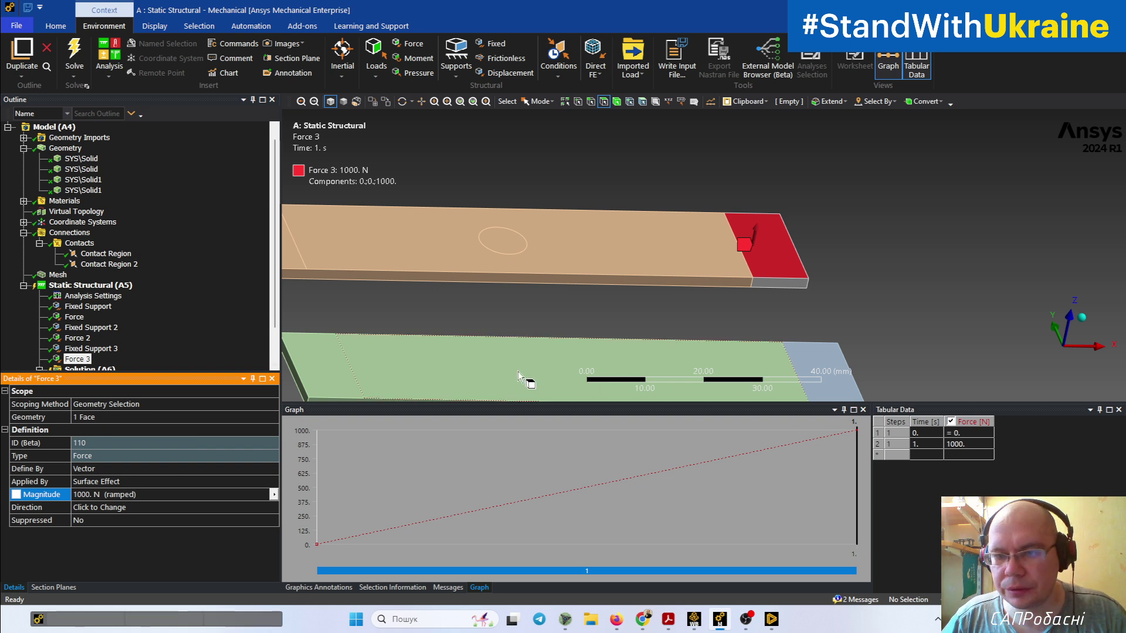
middle_drag(525, 377, 580, 341)
mouse_move(799, 321)
ctrl+middle_down()
mouse_move(716, 289)
mouse_move(510, 367)
ctrl+middle_up()
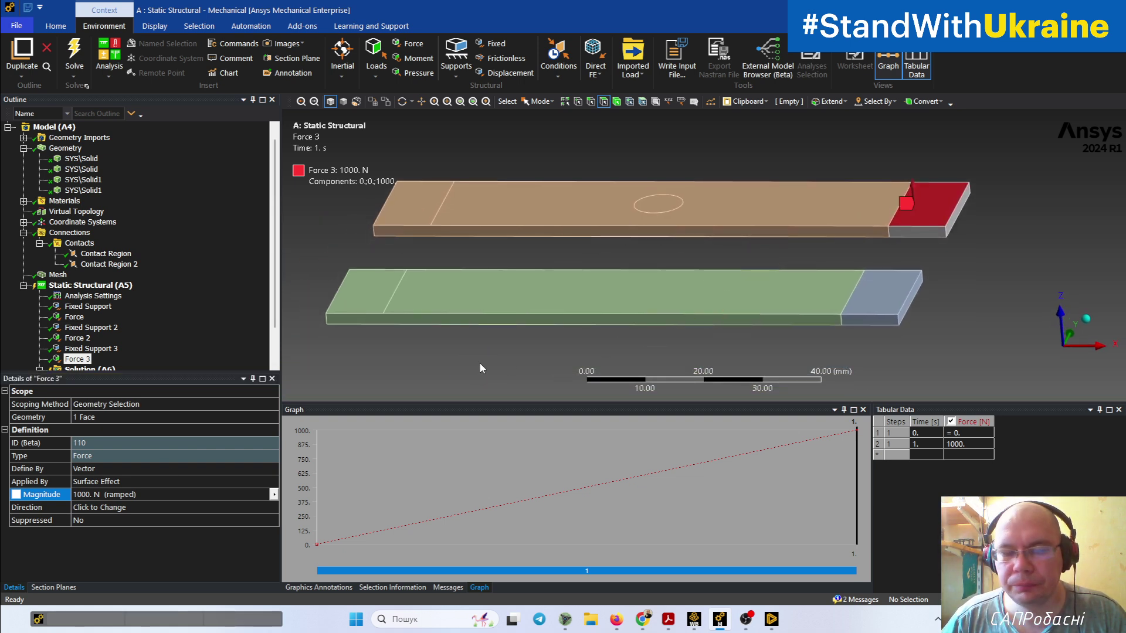